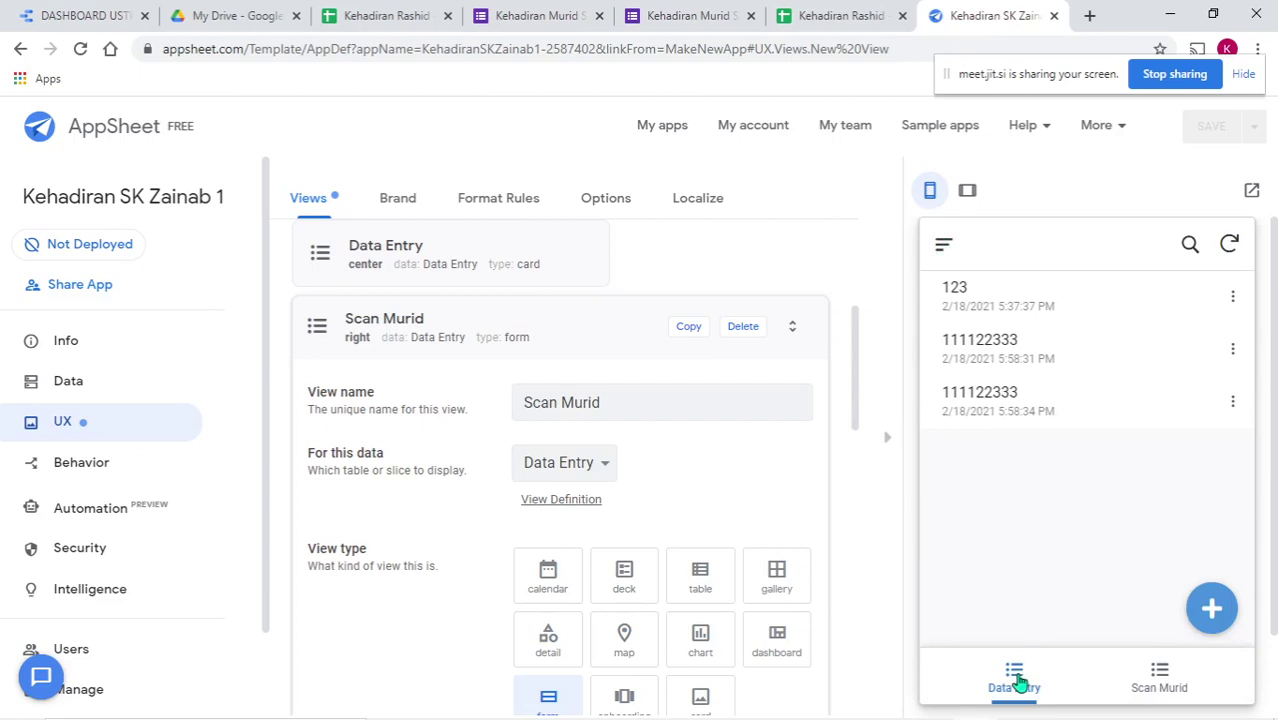
- Check the Data Entry list and the Scan Murid form in the app preview, returning to the list
click(1012, 688)
click(1158, 688)
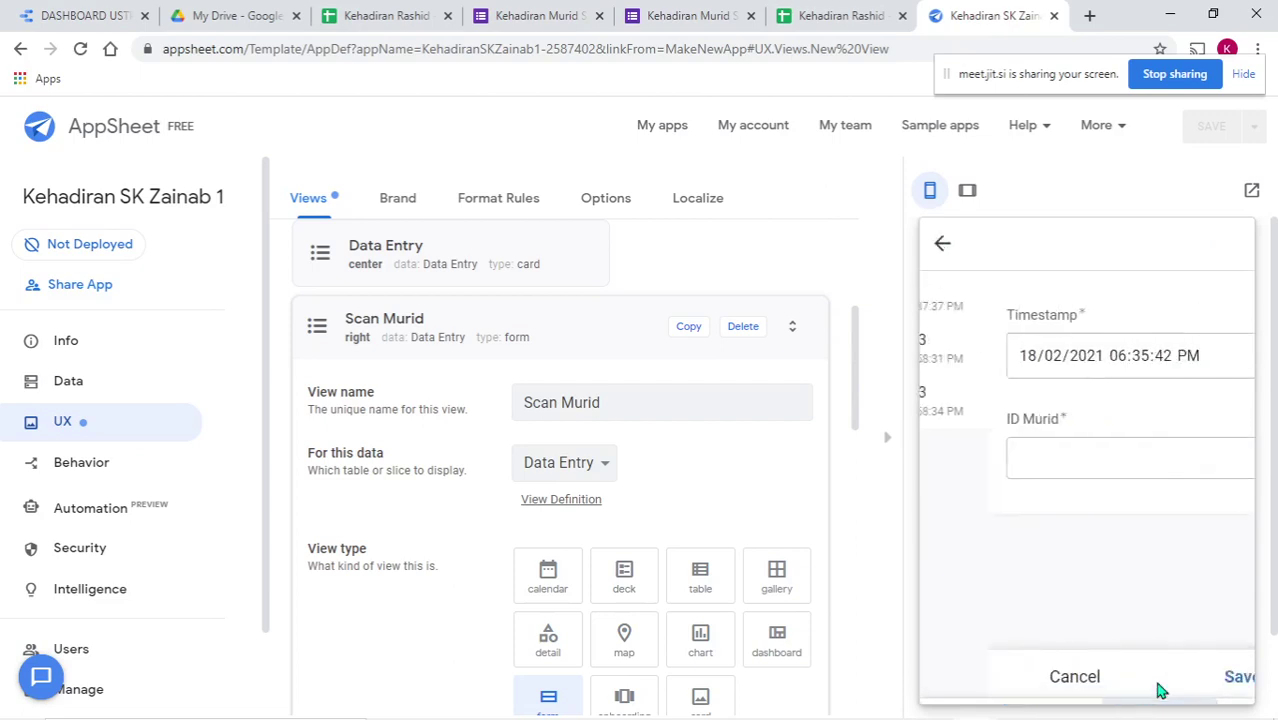
click(1027, 679)
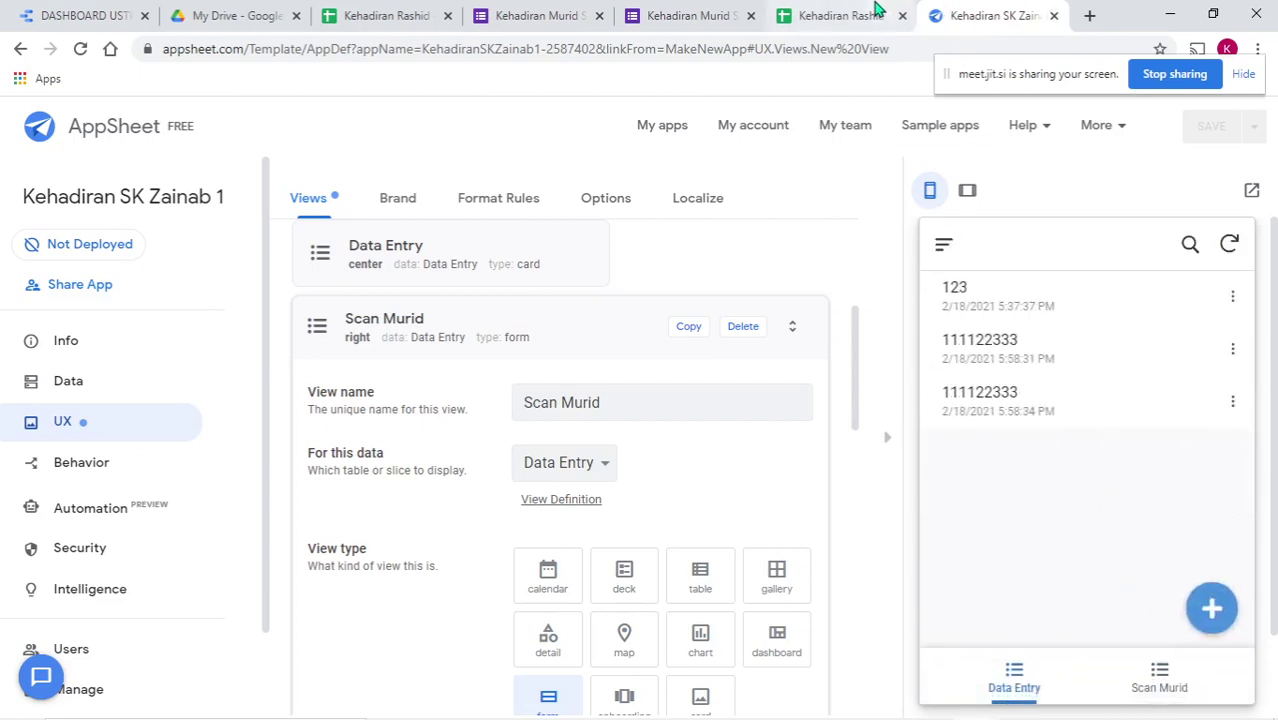
- Switch to the attendance spreadsheet in Google Sheets and enter the header "Nama Murid" in cell C1 of Maklumat Murid
click(840, 15)
click(318, 252)
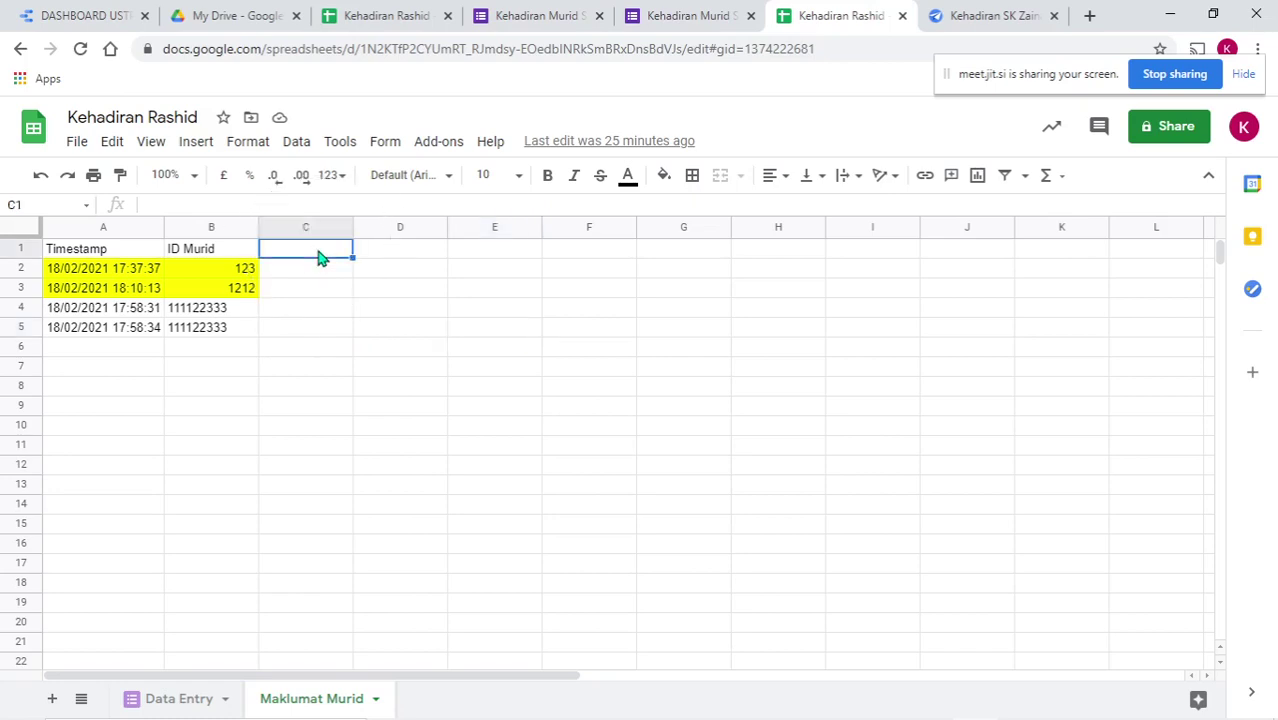
drag(322, 257, 588, 255)
click(570, 254)
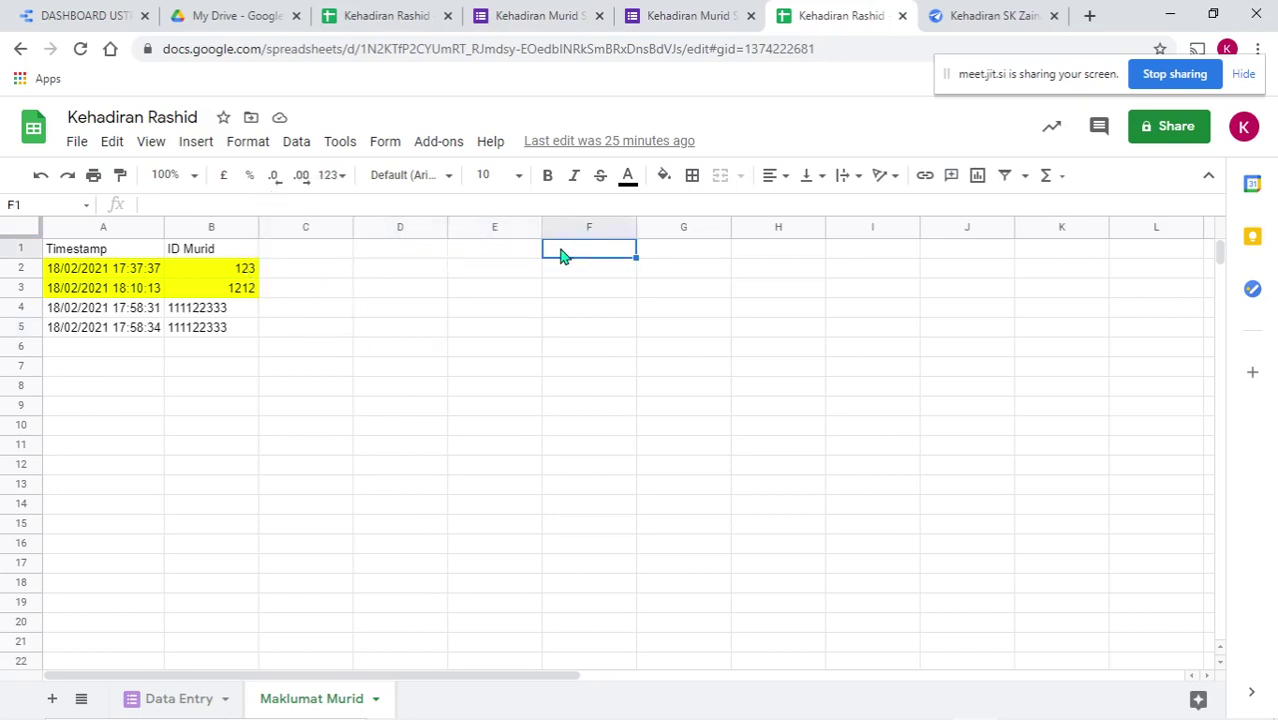
click(342, 260)
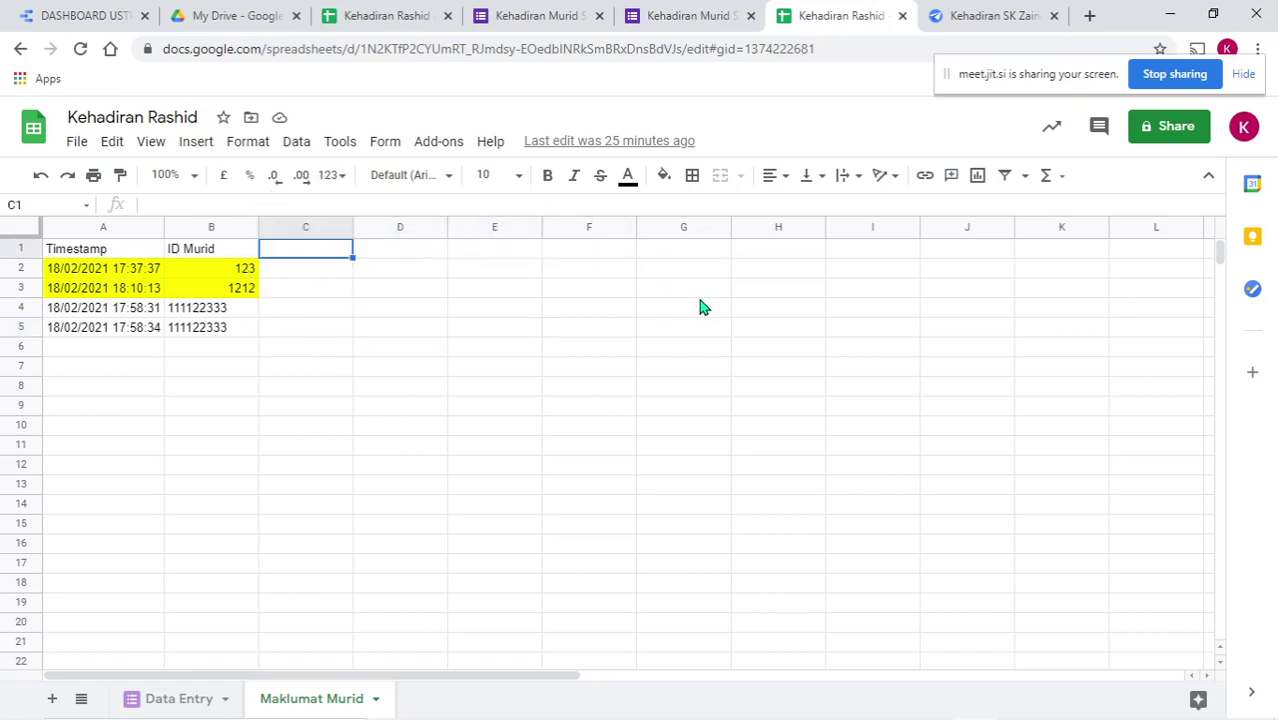
text(Na)
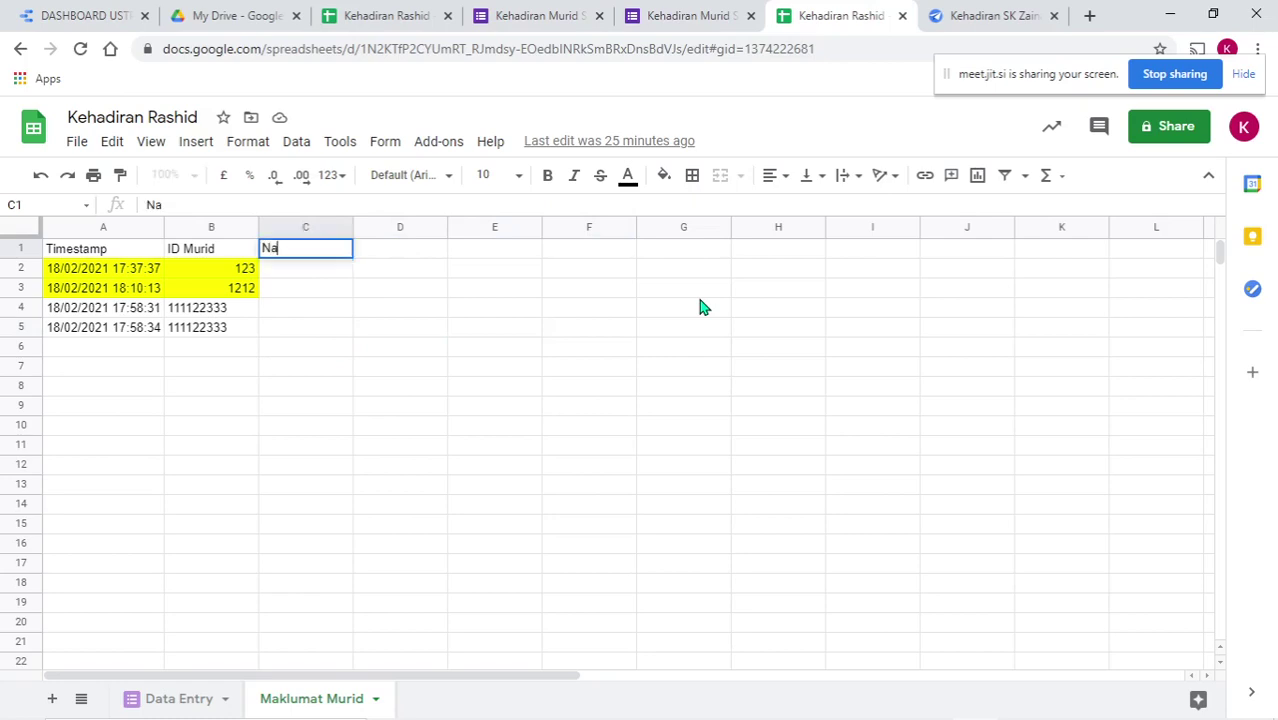
text(ma Murid)
key(Tab)
- Enter the header "Keterangan Tingkatan/ Tahun" in cell D1 and fit column D to its text
text(K)
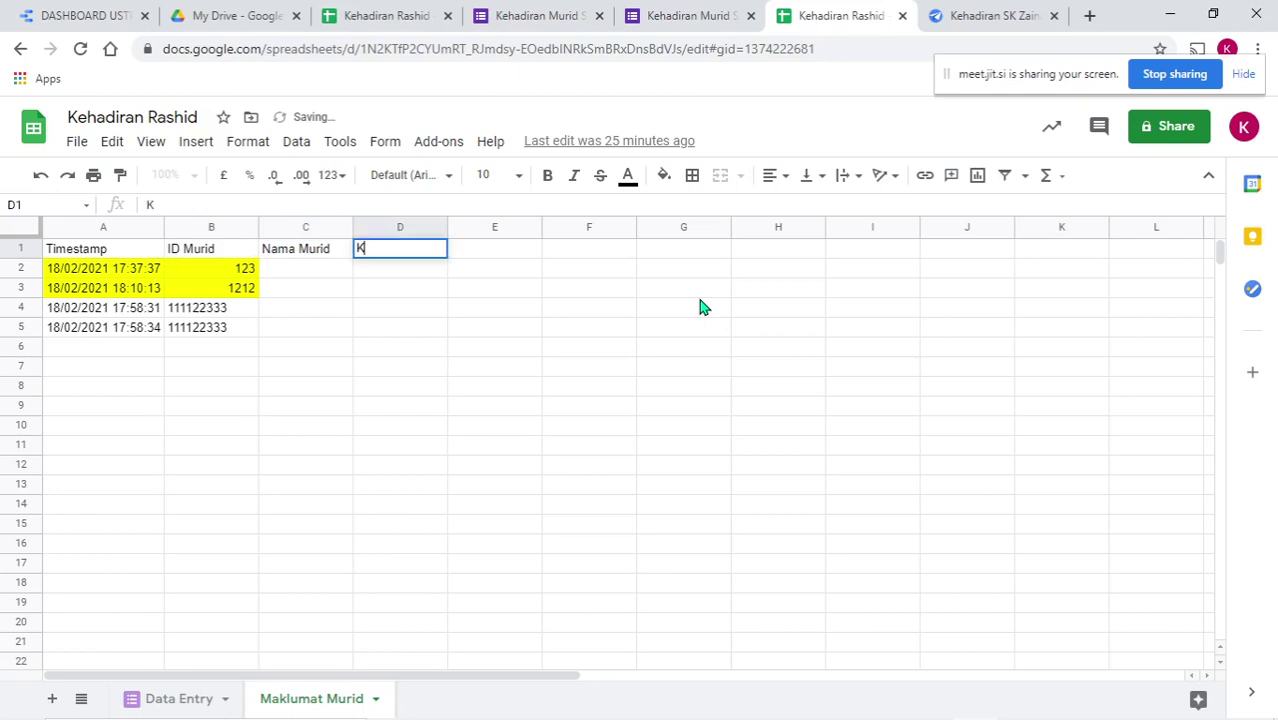
text(eterangan )
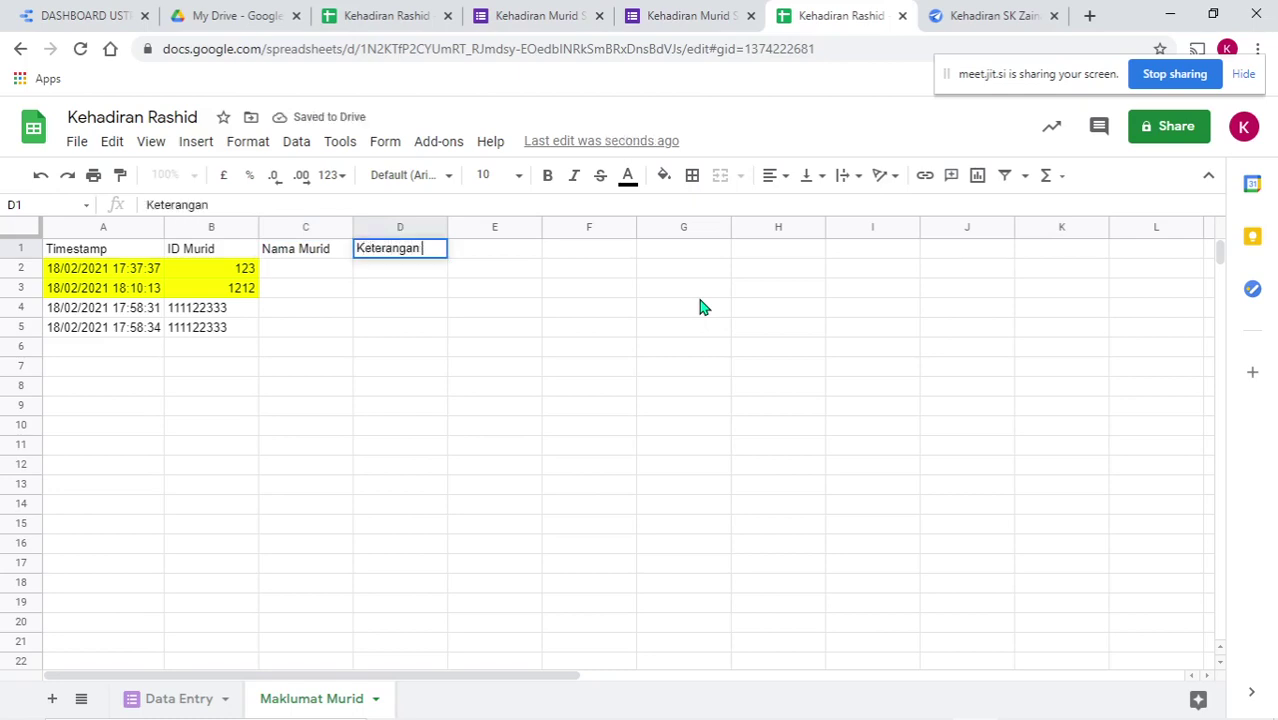
text(Tingka)
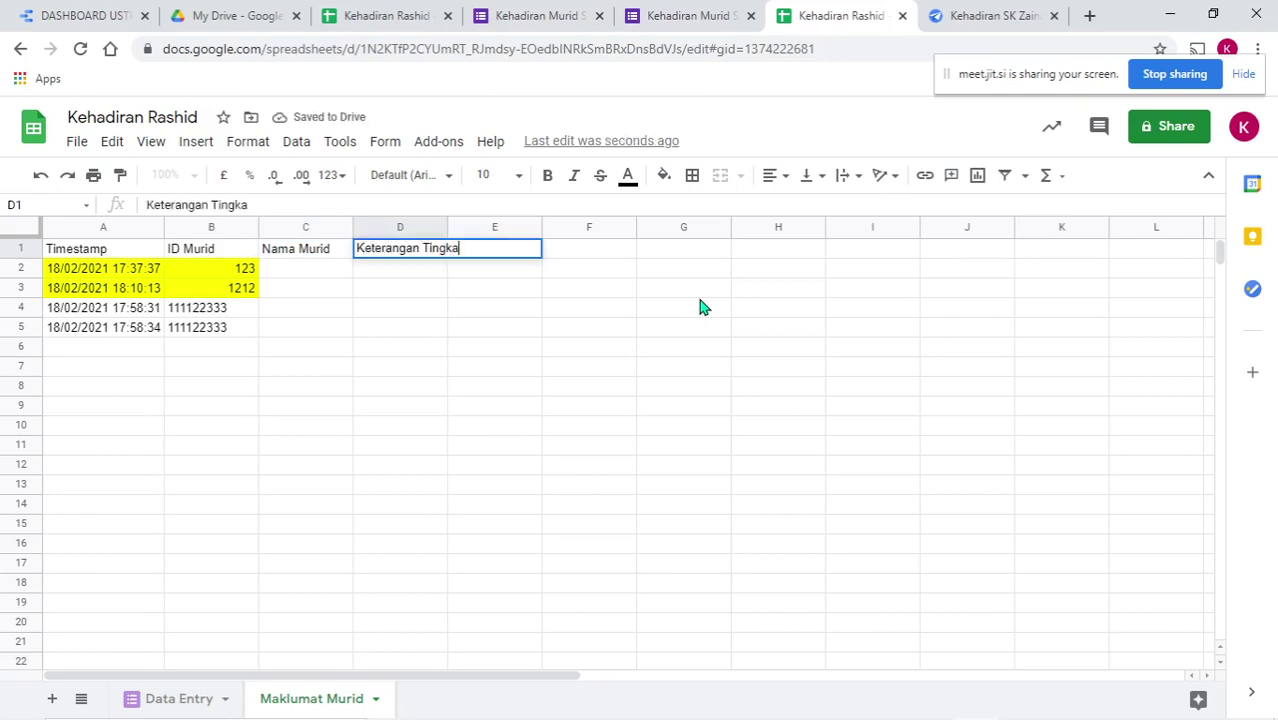
text(tan)
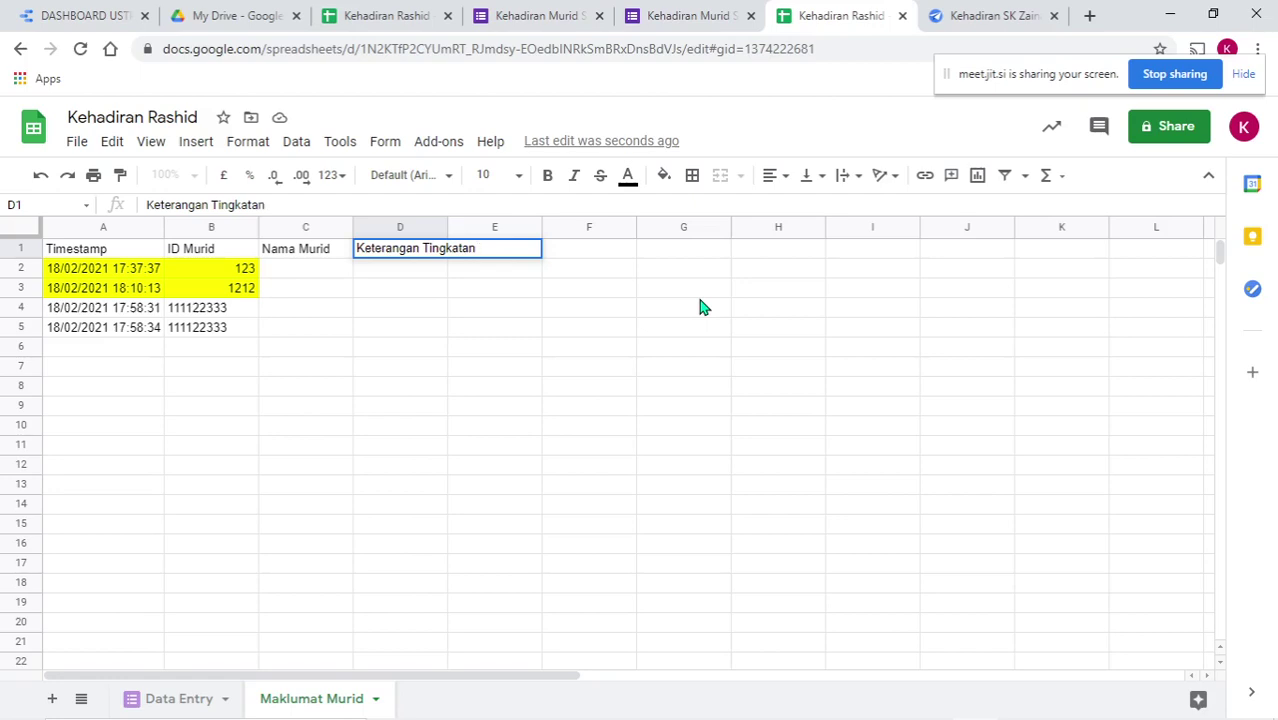
text(/ Tahun)
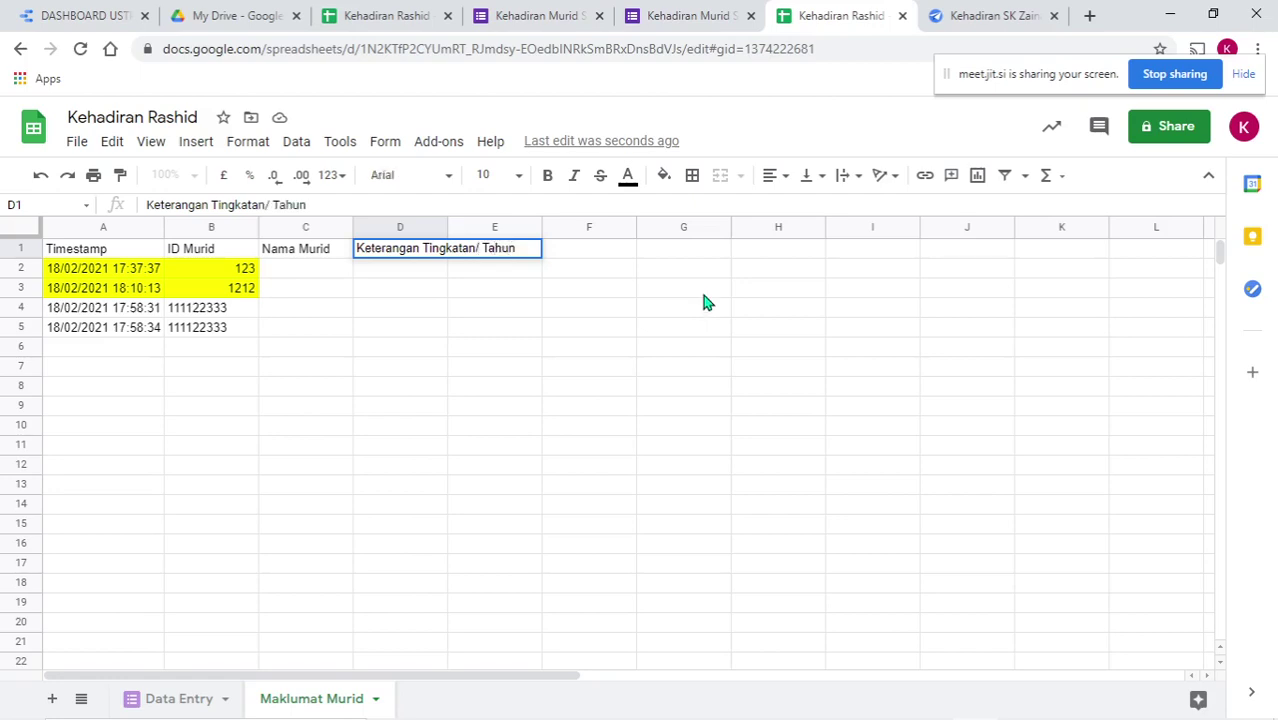
click(703, 290)
double_click(446, 224)
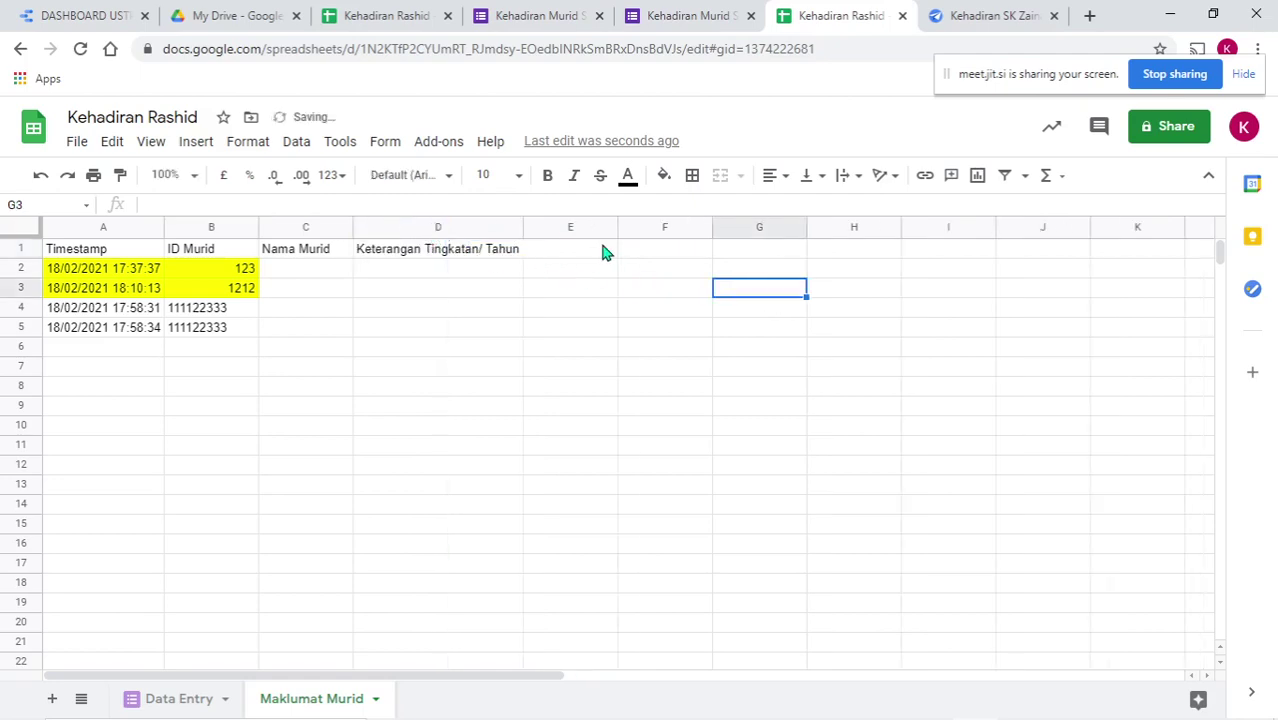
- Enter the header "Nama Kelas" in cell E1
click(605, 251)
text(Nama Kelas)
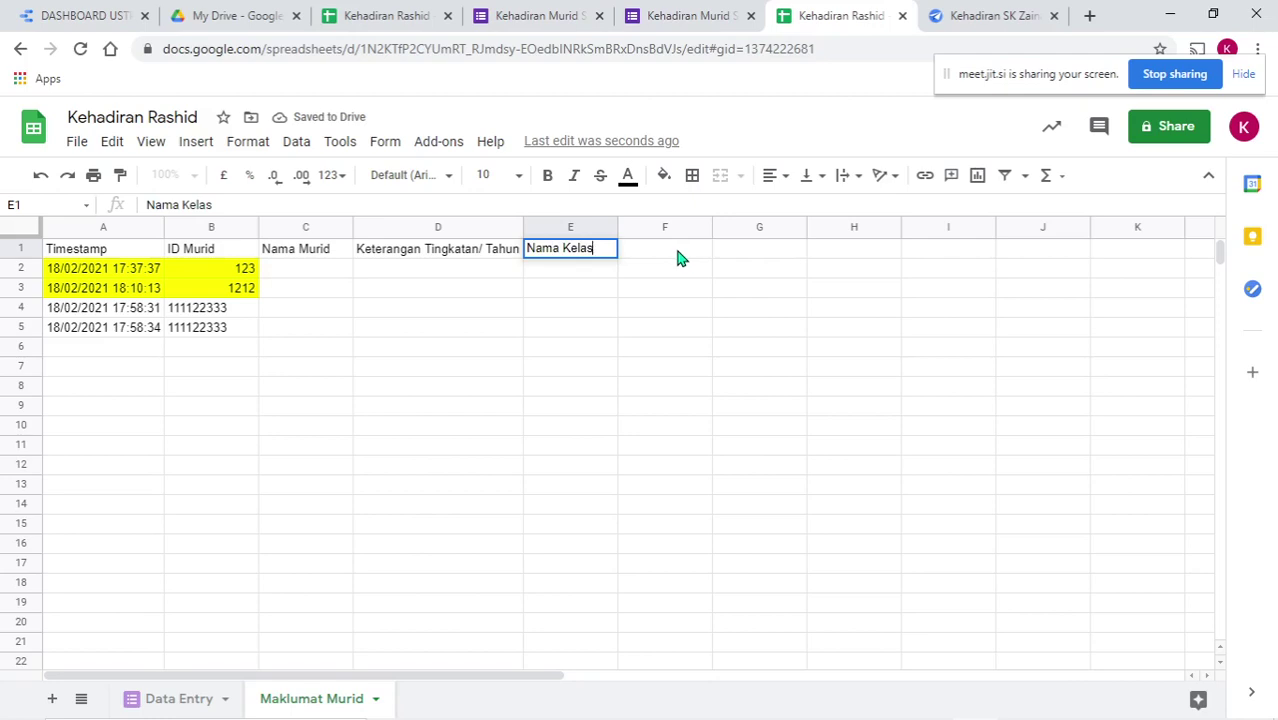
click(675, 257)
- Fill cells C2 to C5 under Nama Murid with the four students' names and select that range
click(318, 277)
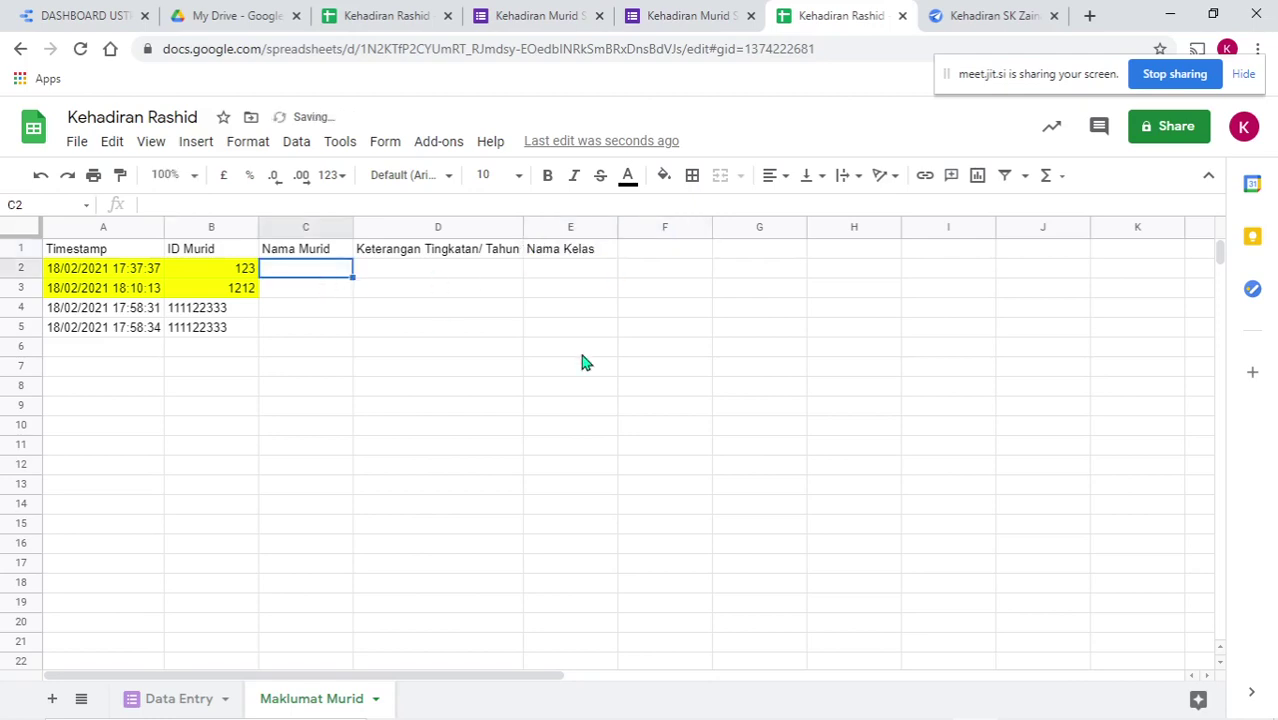
text(RASHID)
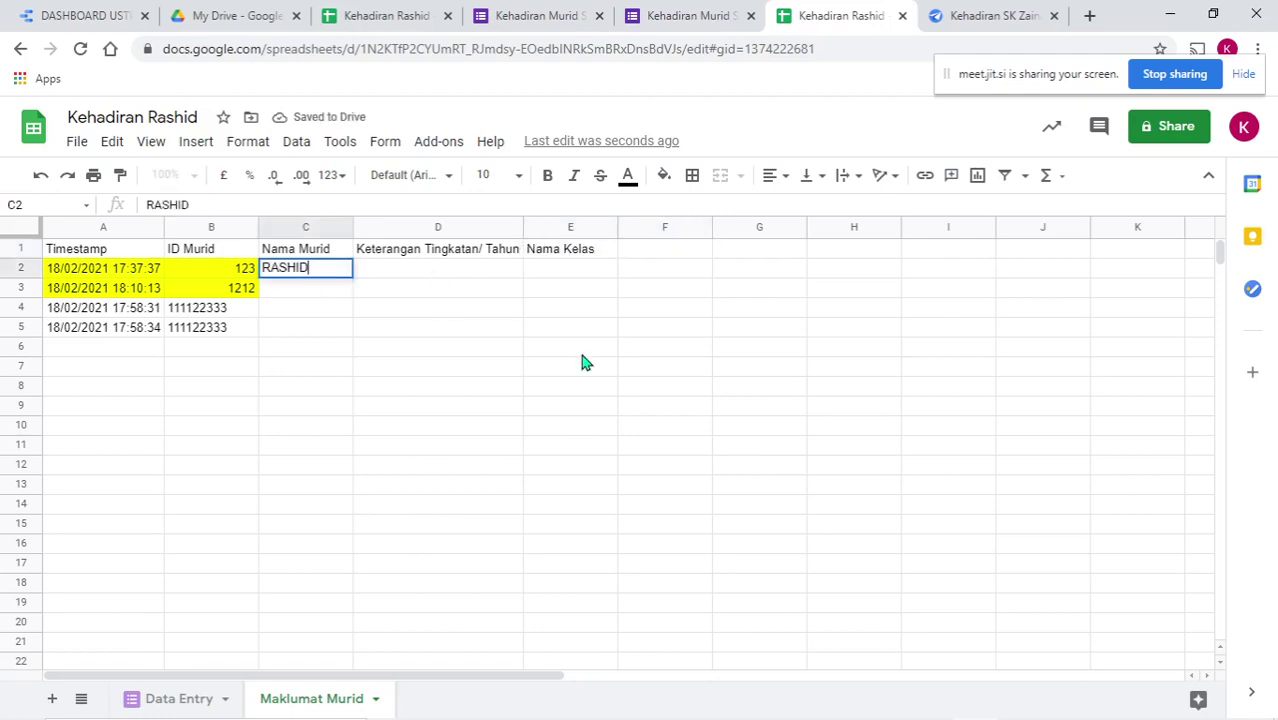
key(Return)
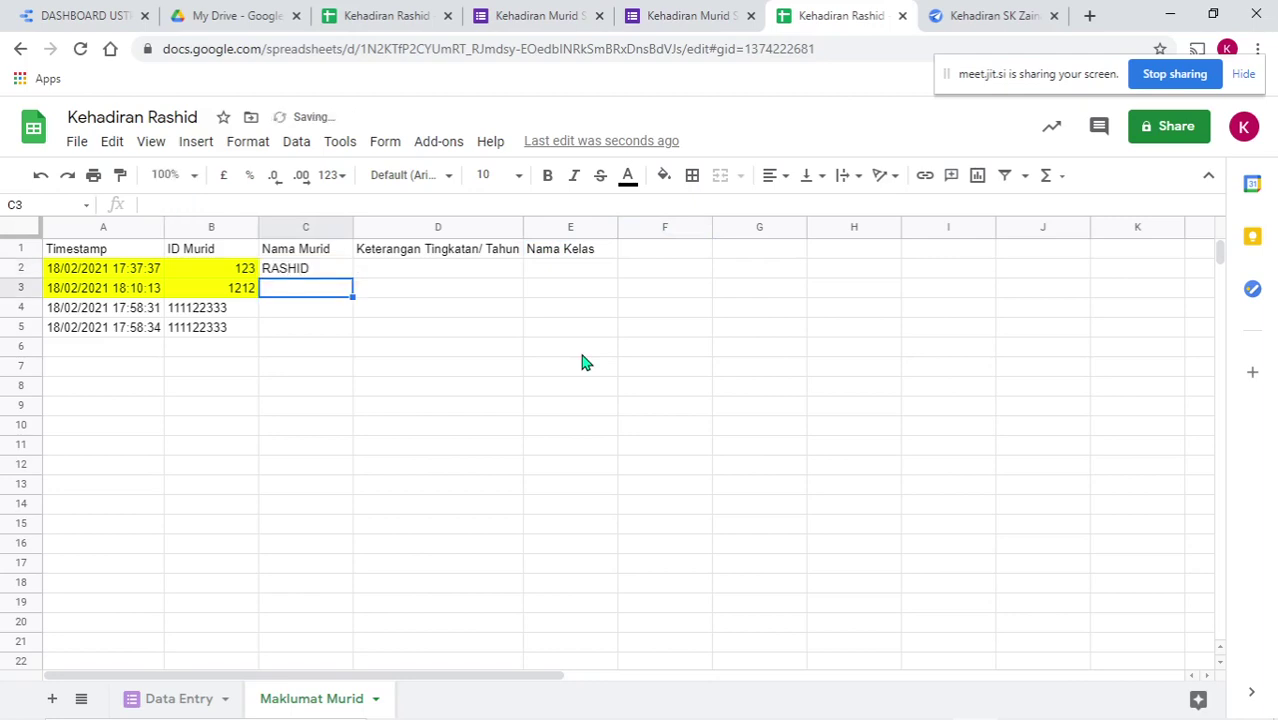
text(TAW)
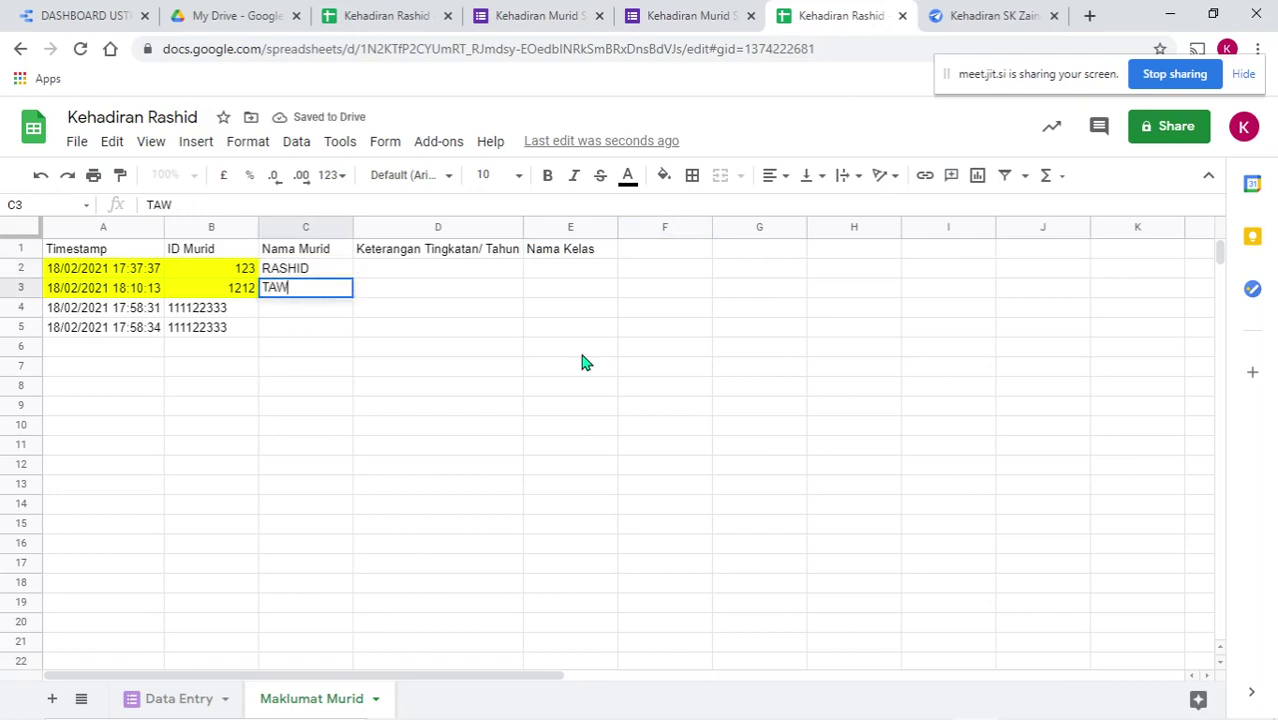
text(FIQ)
key(Return)
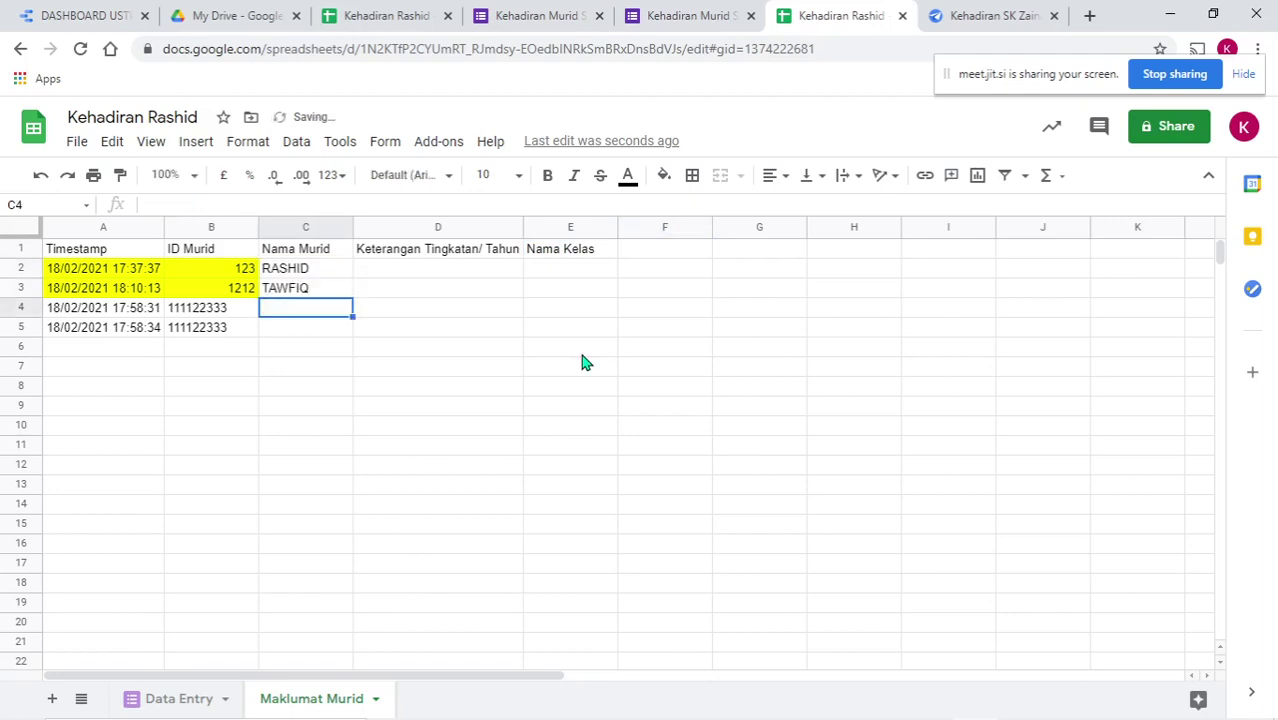
text(NEDU)
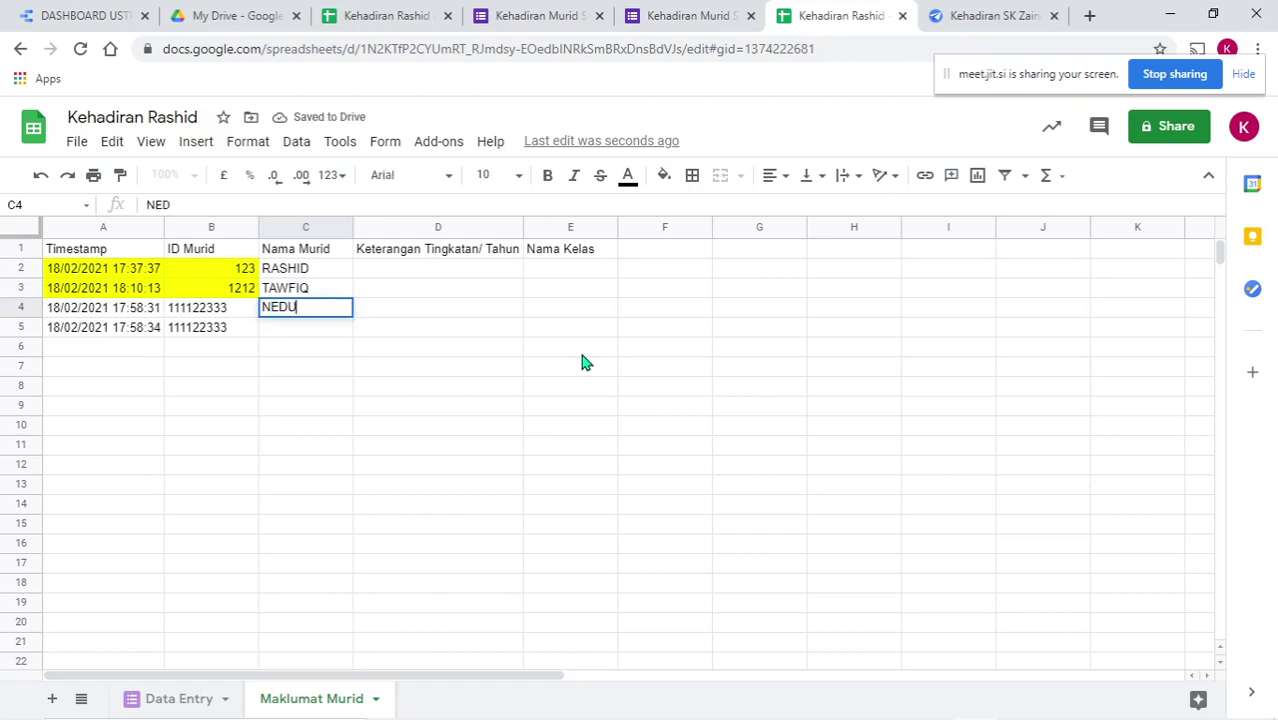
key(Return)
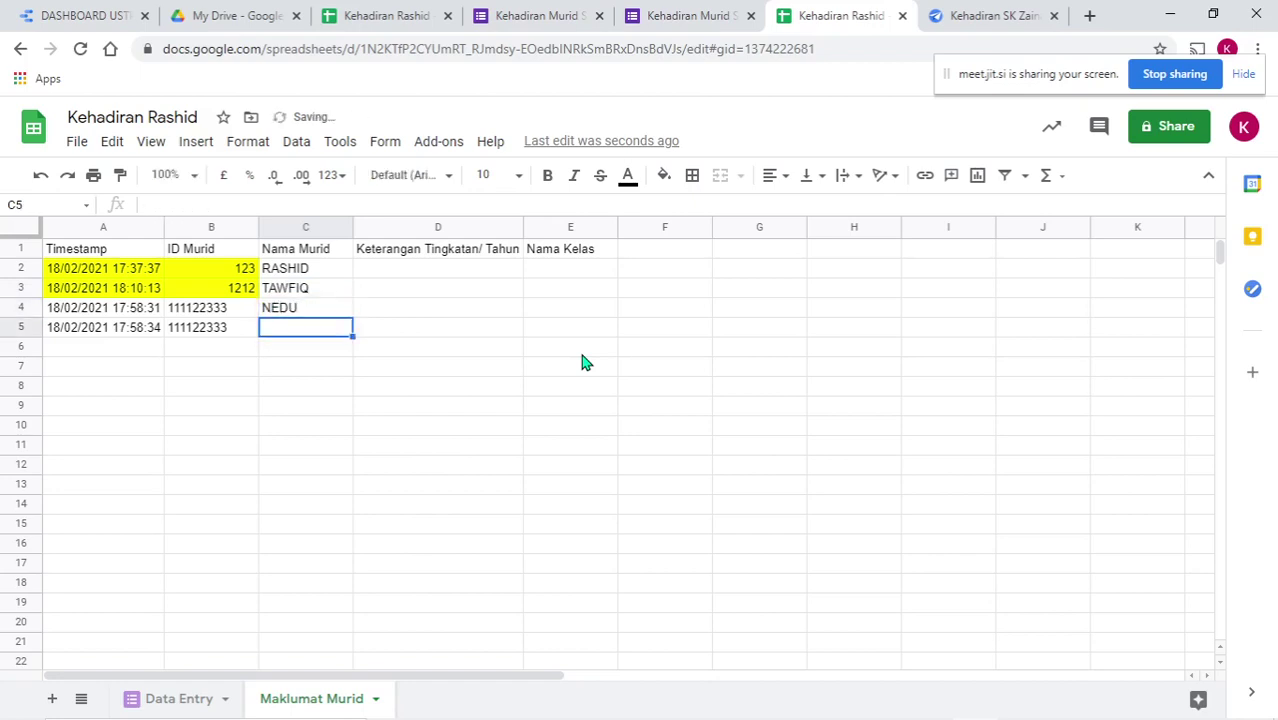
text(CHIA)
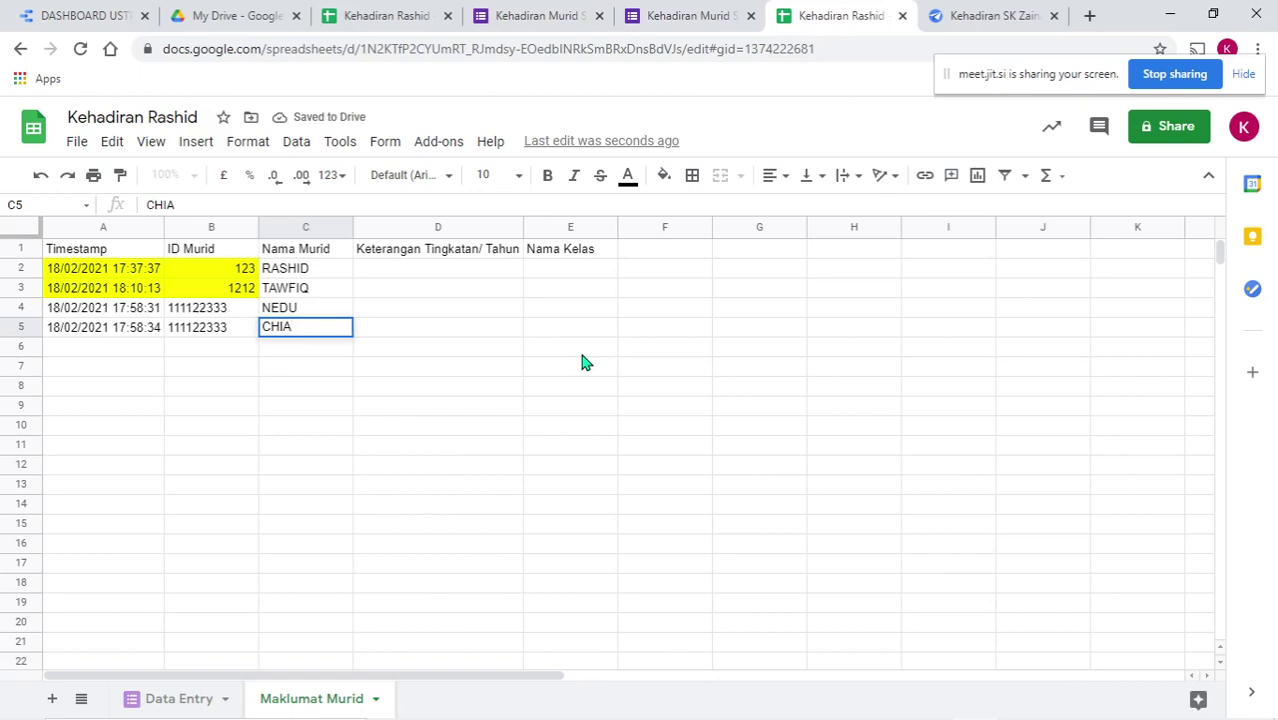
key(Tab)
click(308, 271)
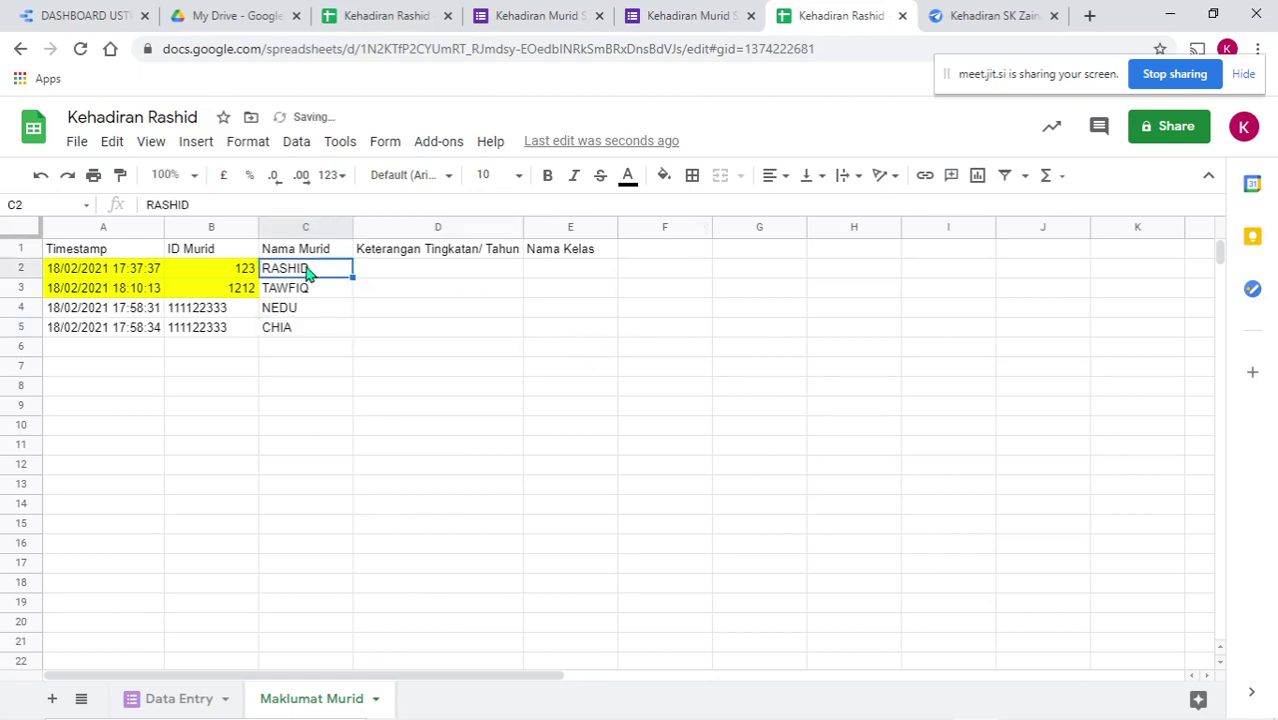
drag(308, 271, 308, 334)
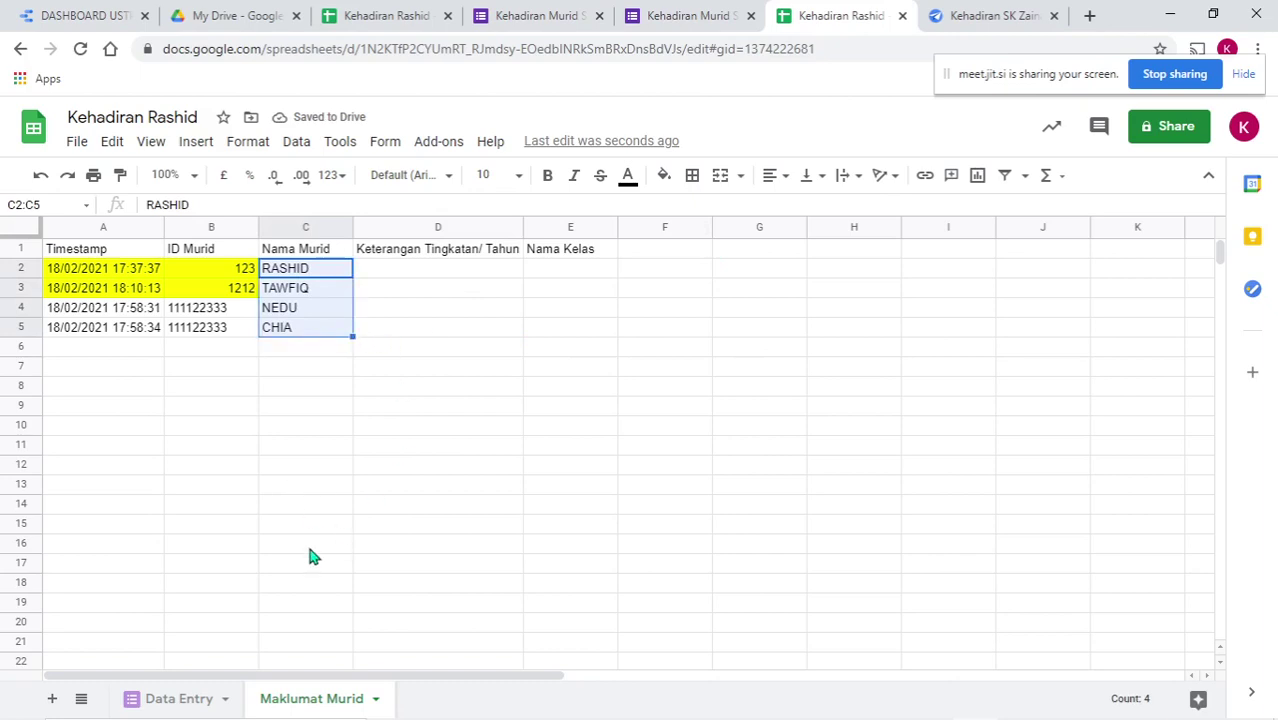
- Add a new sheet to the spreadsheet and name it "Data Apdm"
click(52, 698)
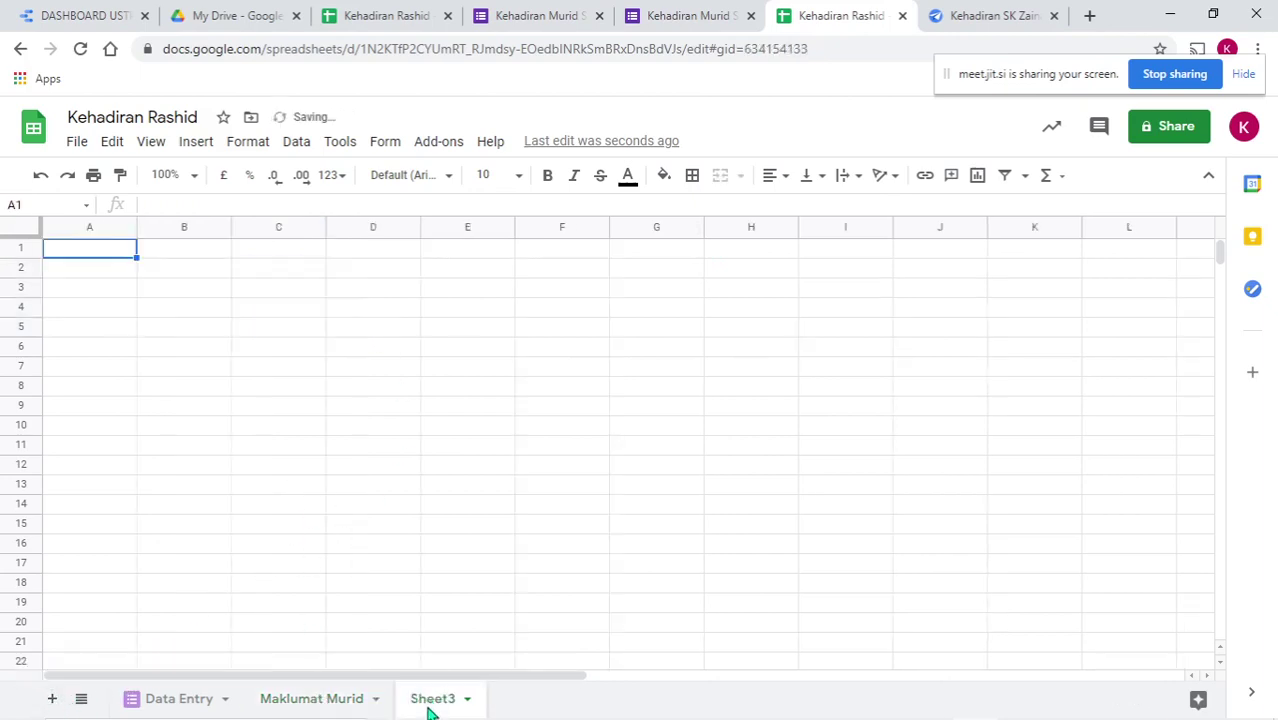
double_click(433, 702)
text(d)
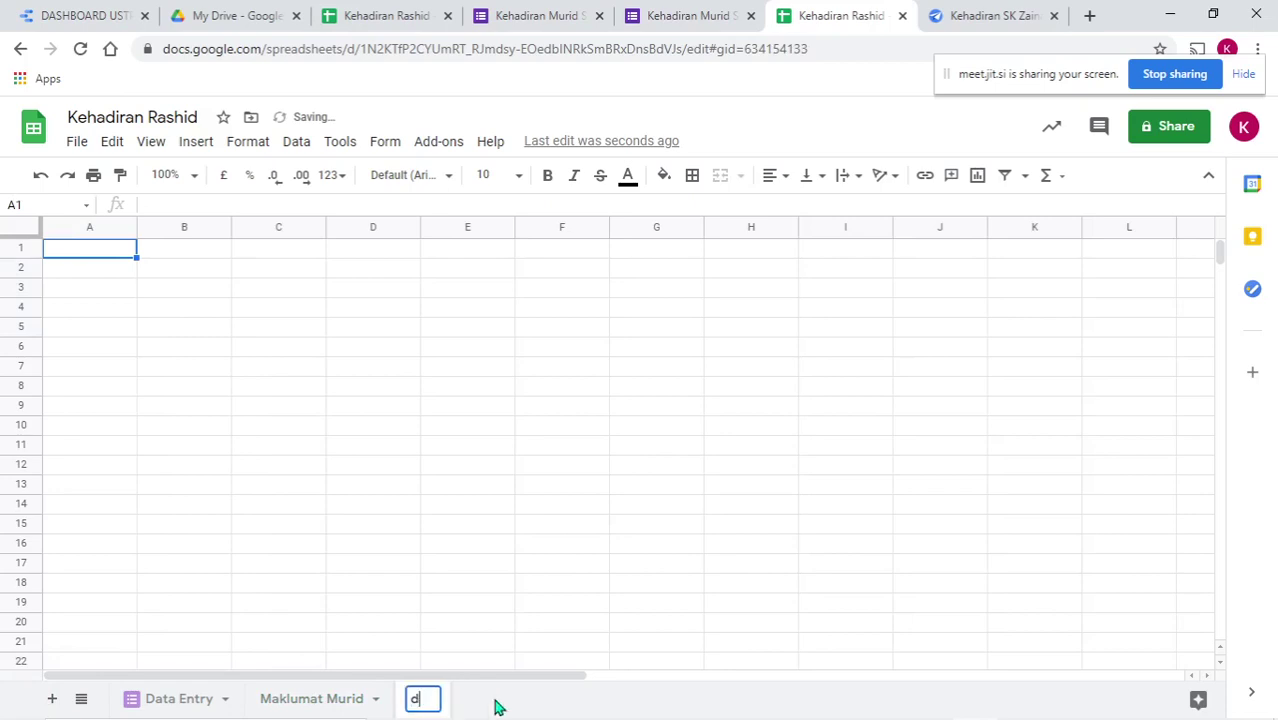
text(A)
key(BackSpace)
key(BackSpace)
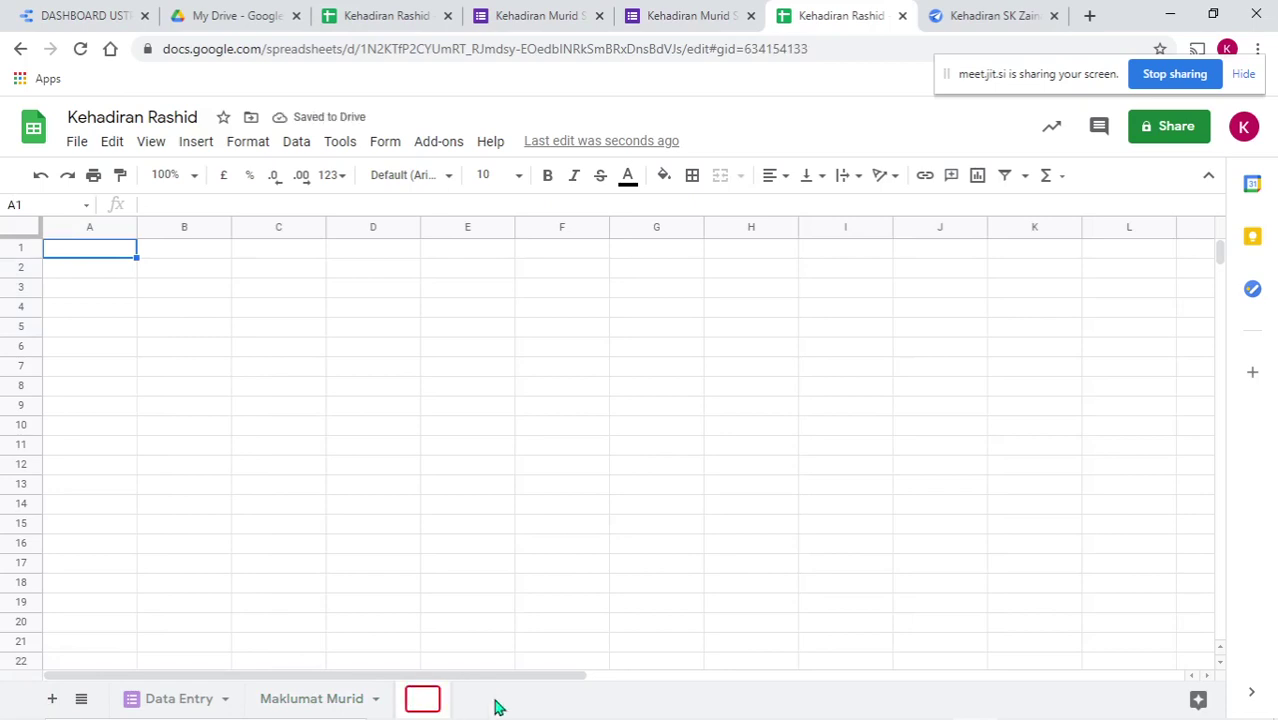
text(Data A)
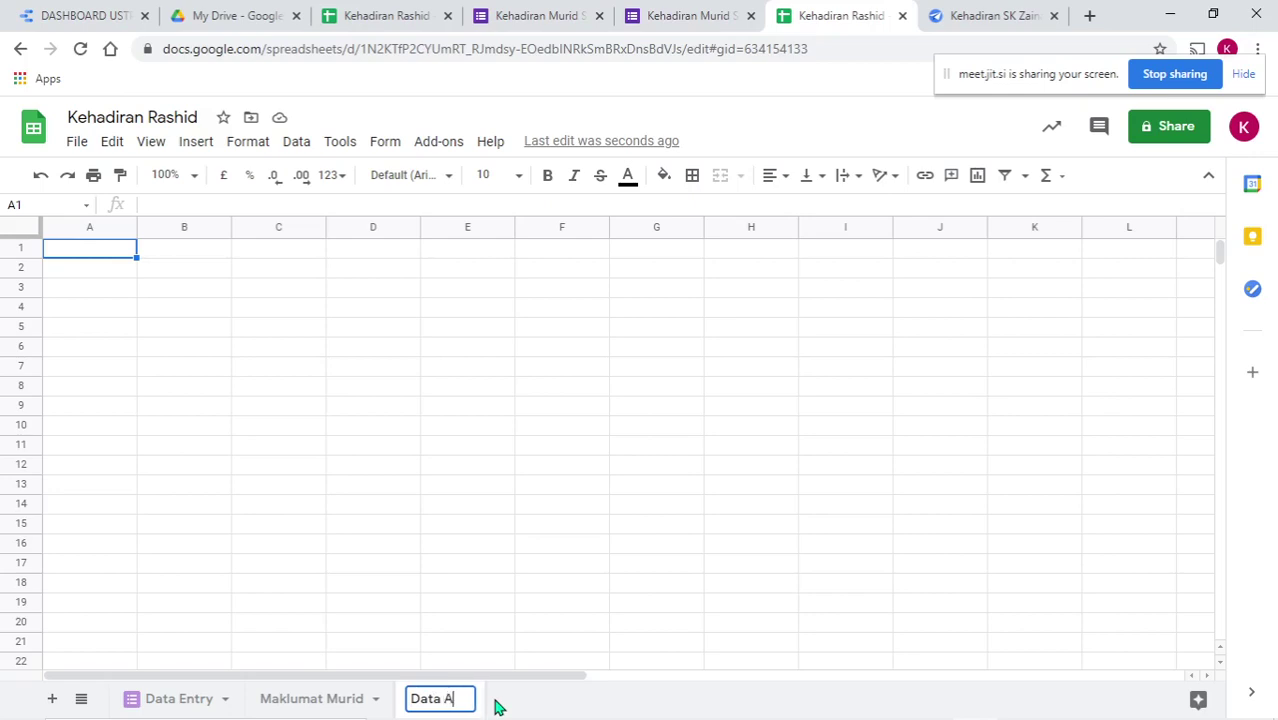
text(pdm)
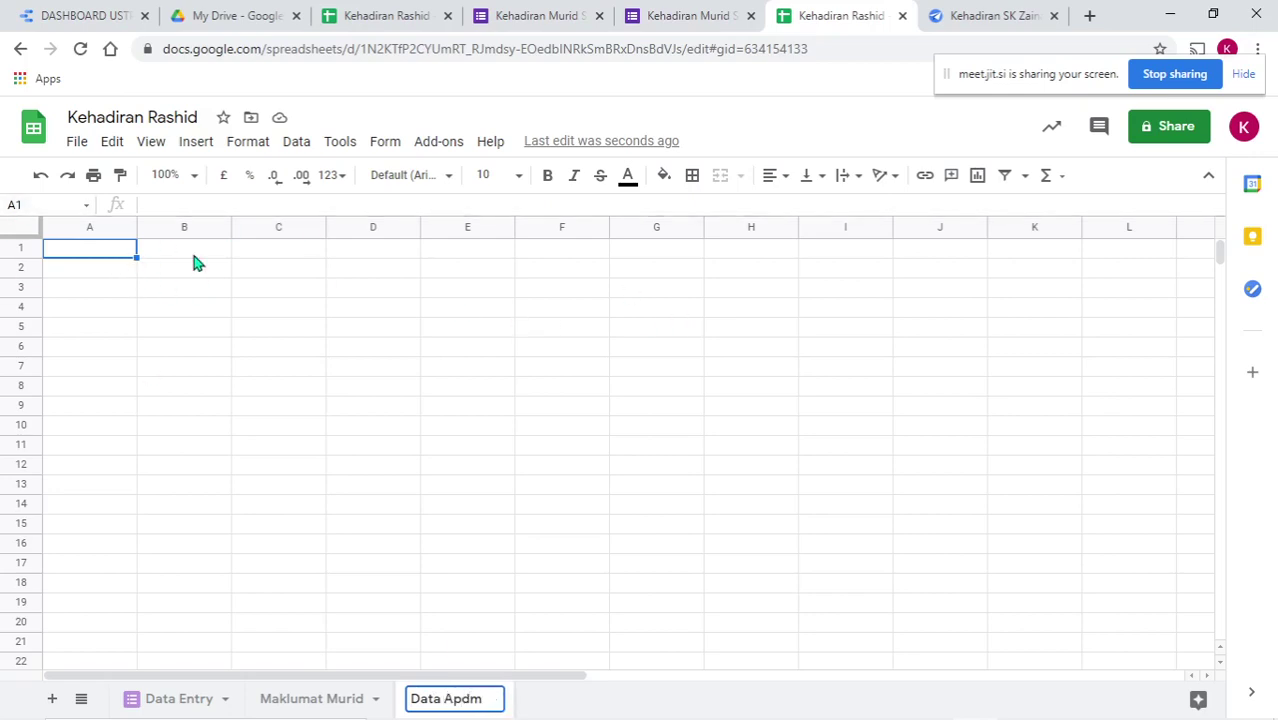
key(Return)
- Enter the headers "ID MURID" in cell A1 and "NAMA" in cell B1 of the Data Apdm sheet
text(id M)
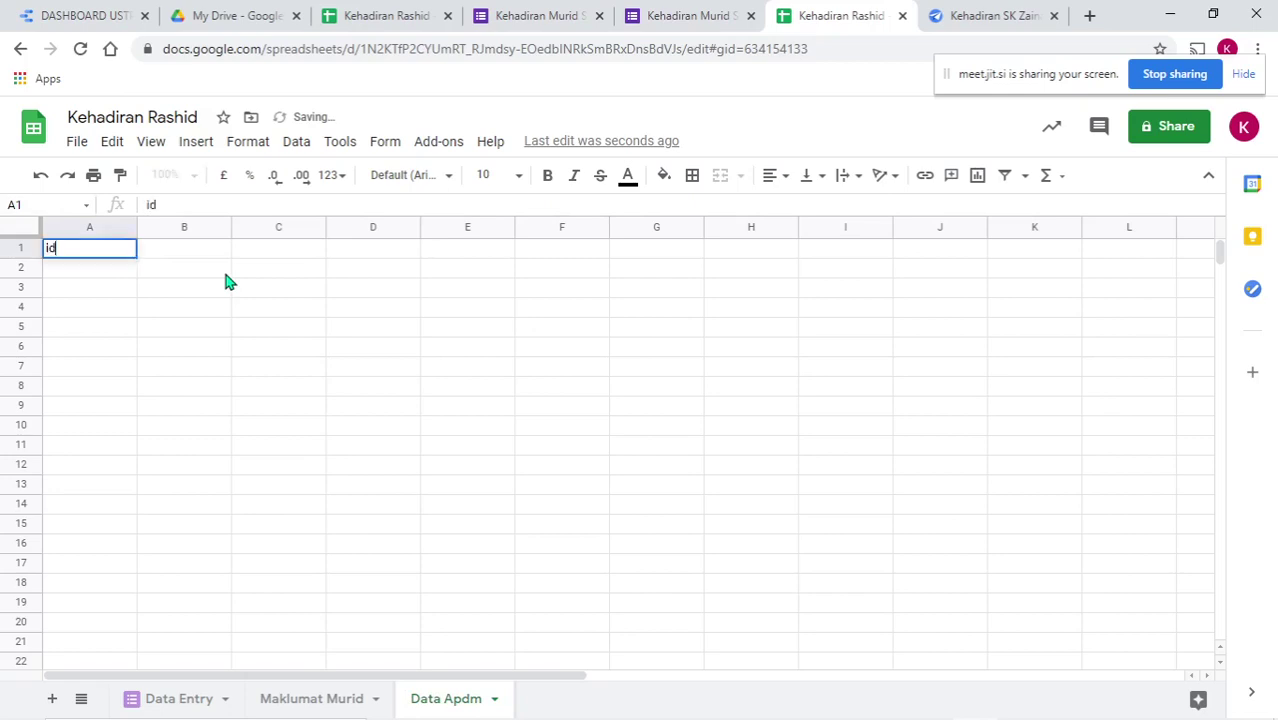
key(BackSpace)
key(BackSpace)
key(BackSpace)
key(BackSpace)
text(ID MURID)
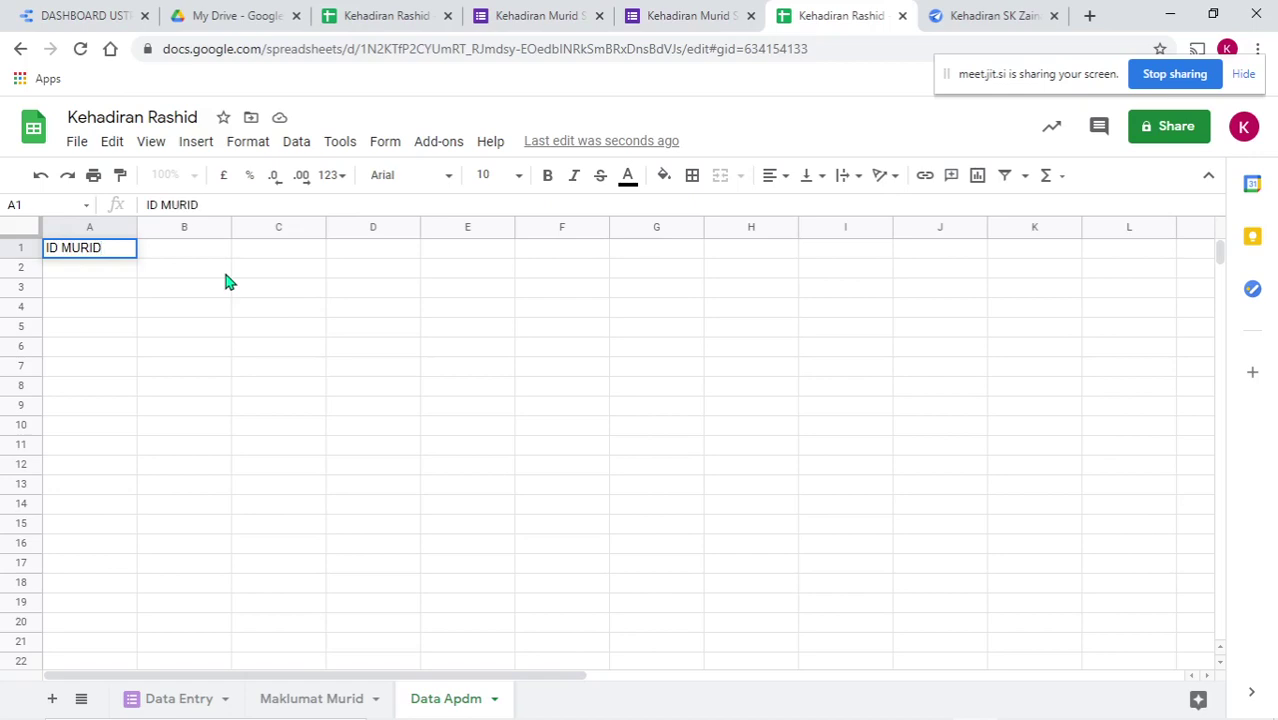
key(Tab)
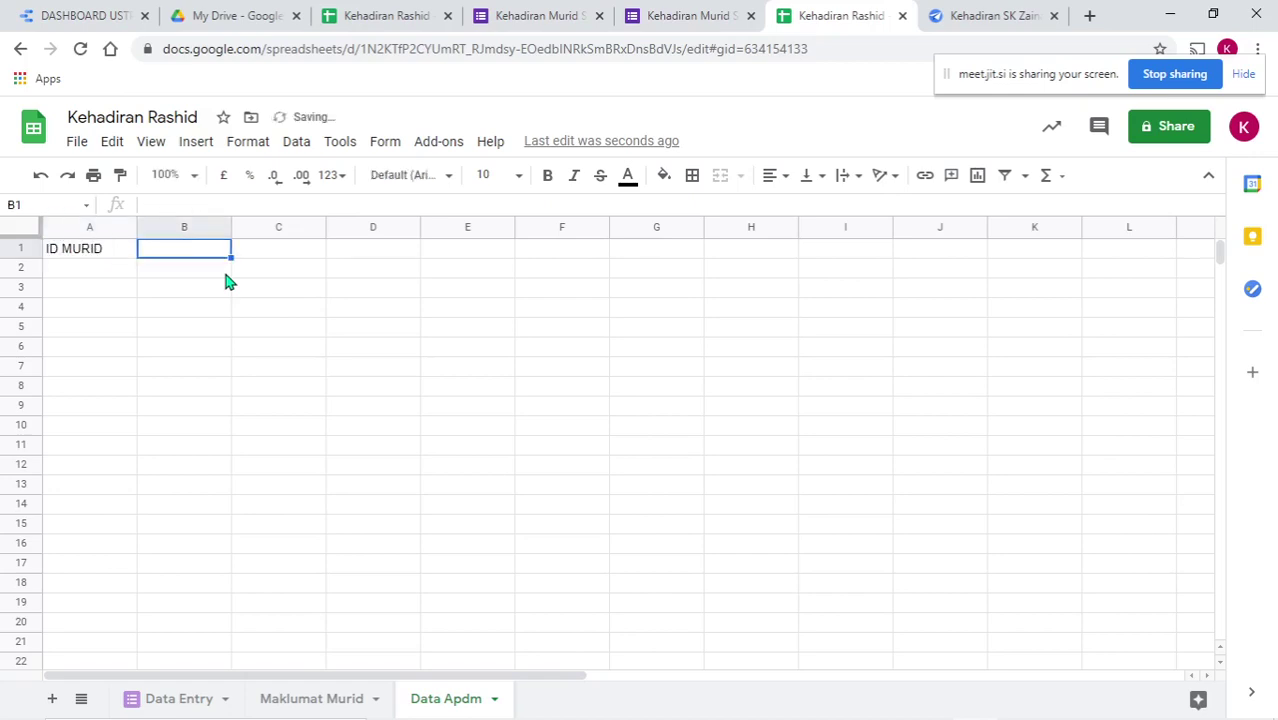
text(NAMA)
key(Tab)
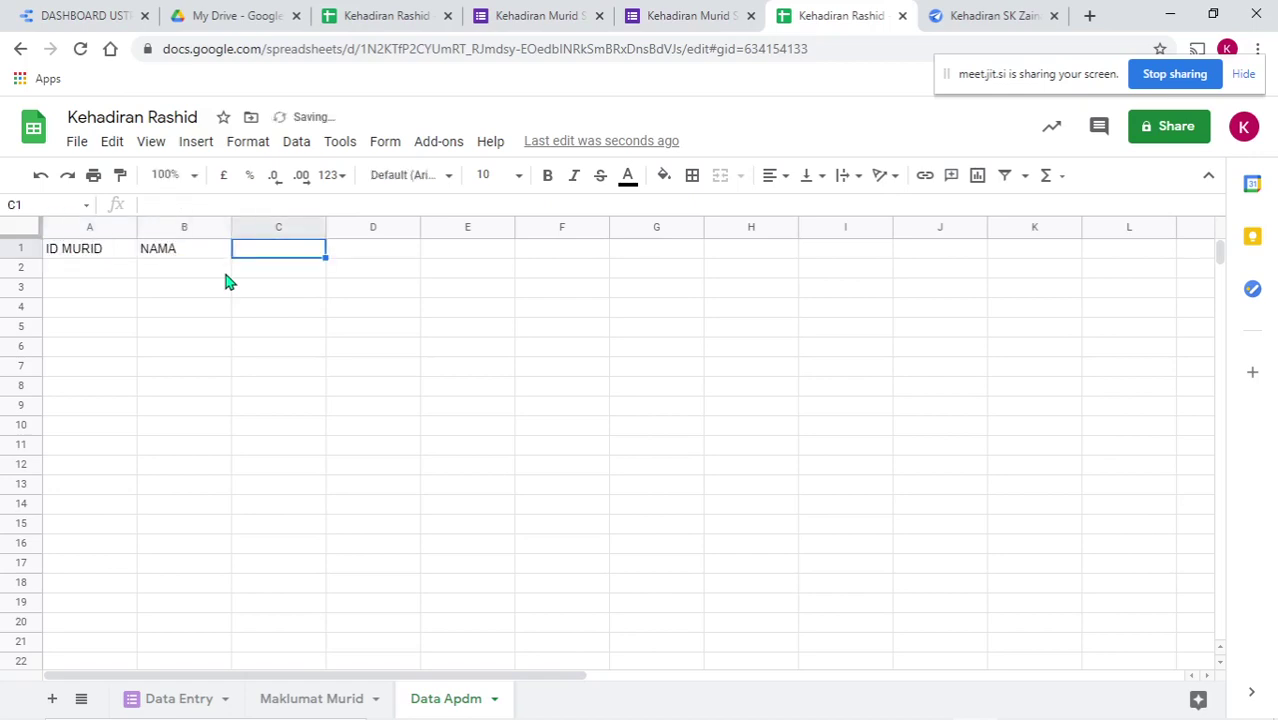
- Enter the headers "KETERANGAN TAHUN" in cell C1 and "NAMA KELAS" in cell D1 of the Data Apdm sheet
text(KETERANGAN)
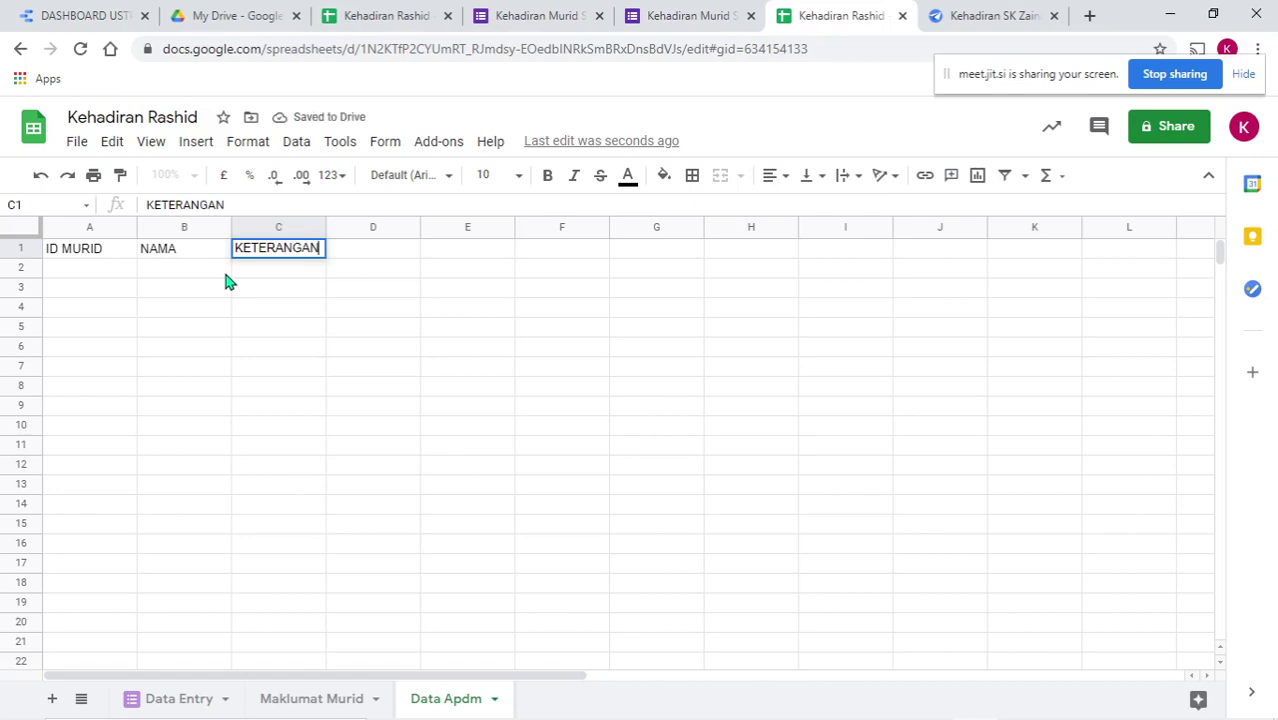
text( TAHUN)
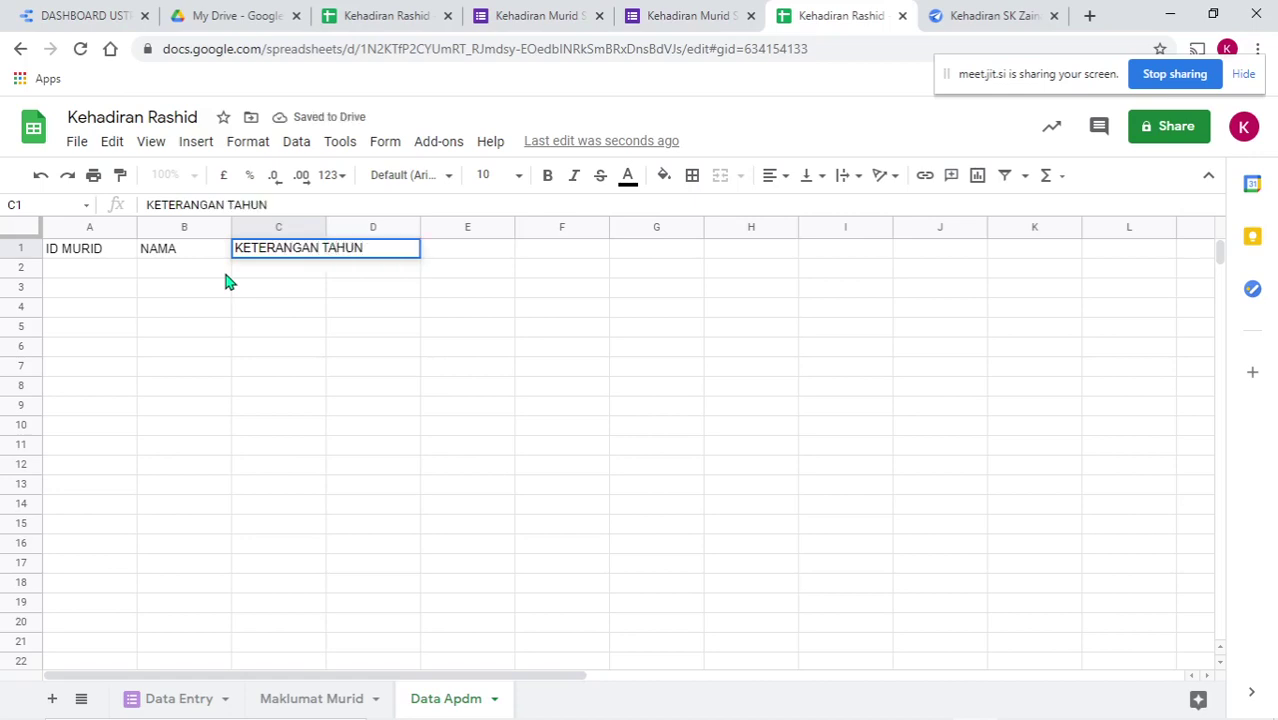
key(Tab)
text(NAMA)
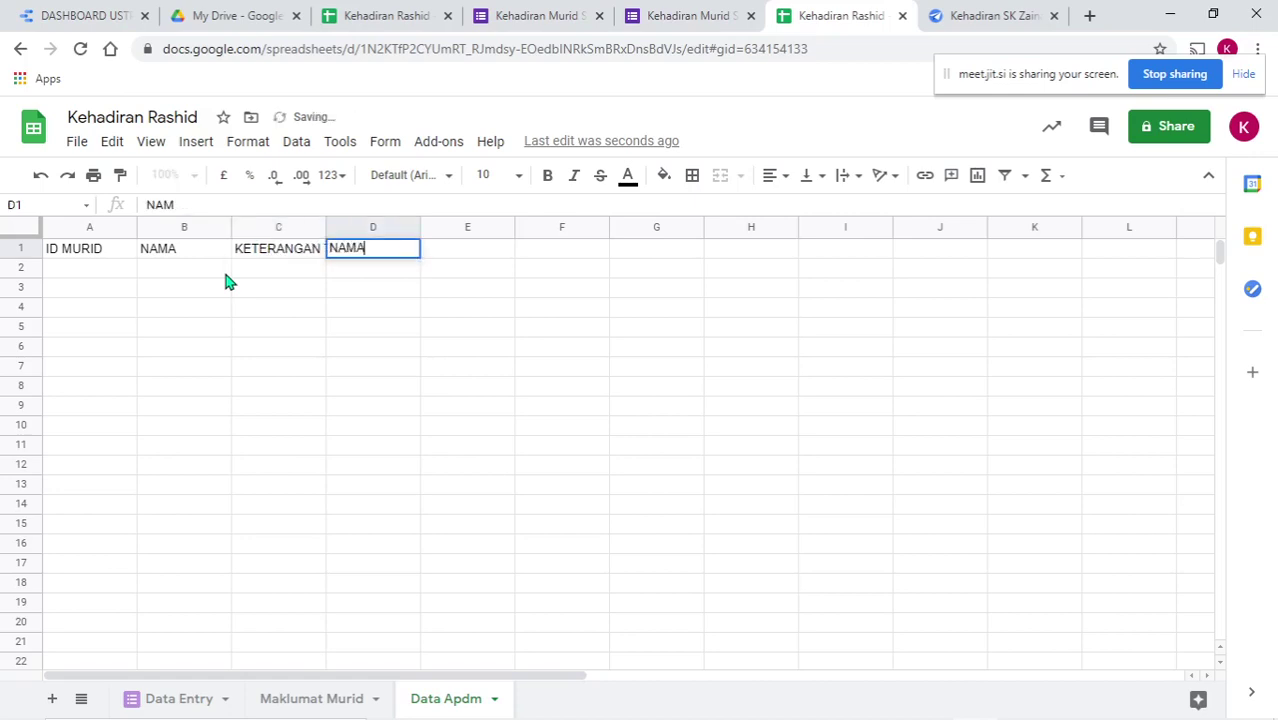
text( KELAS)
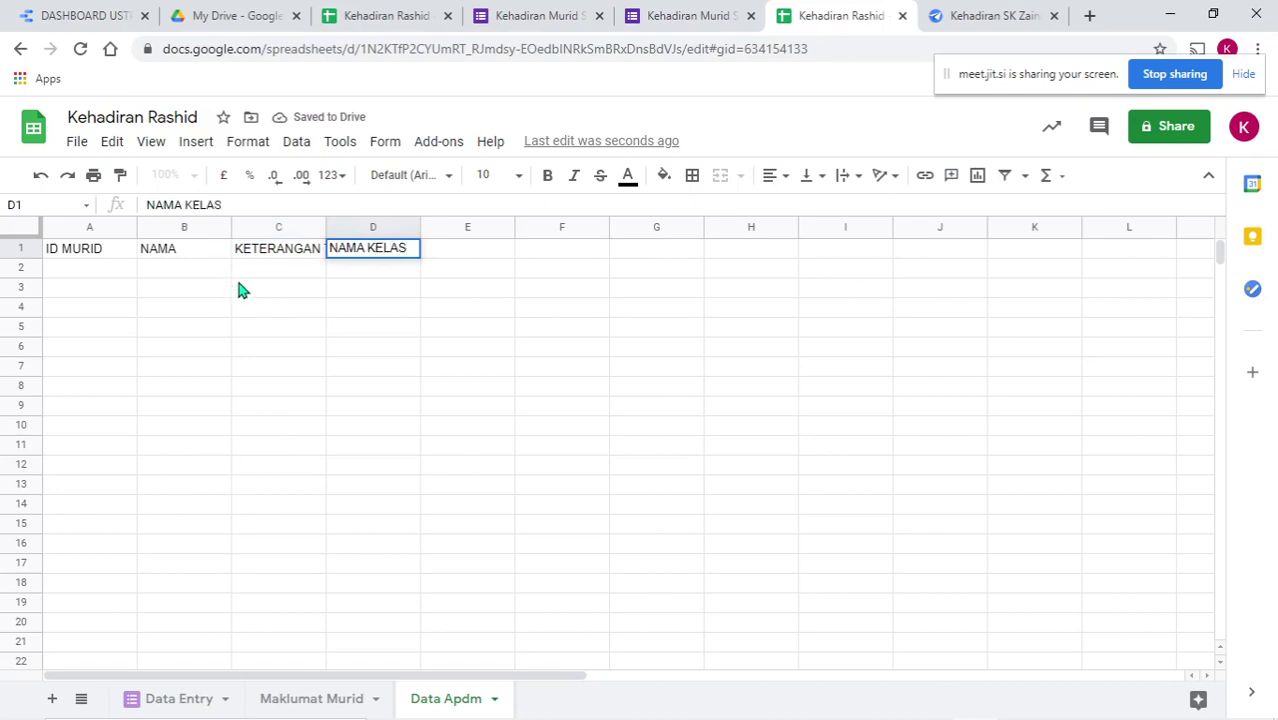
click(268, 289)
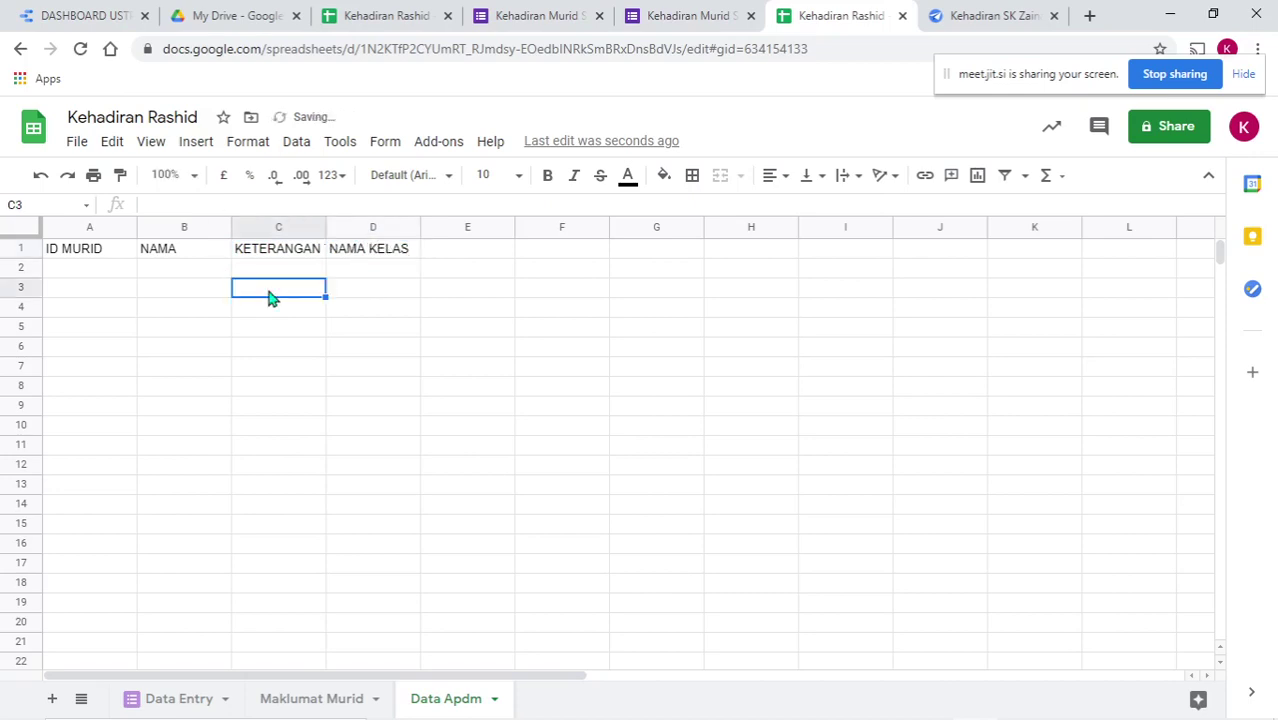
- Fit all column widths of the Data Apdm sheet to their contents and widen the NAMA column to about three times a default column
click(24, 227)
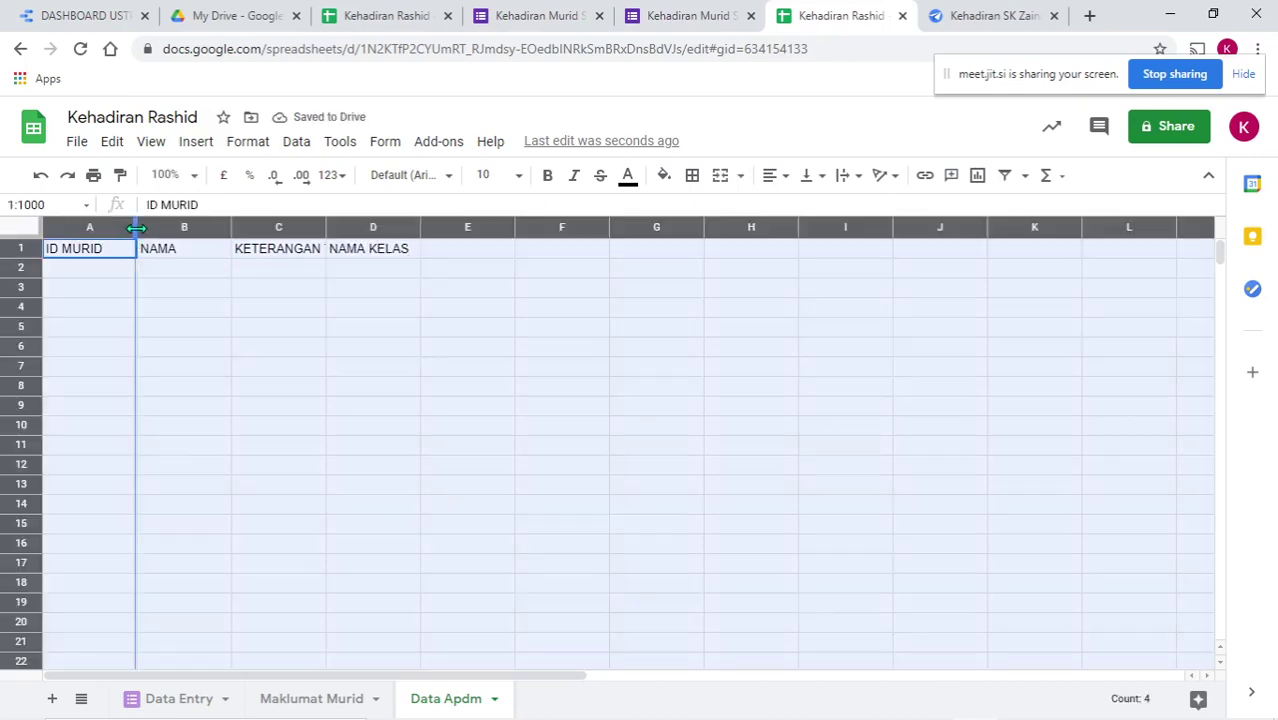
double_click(136, 228)
click(317, 292)
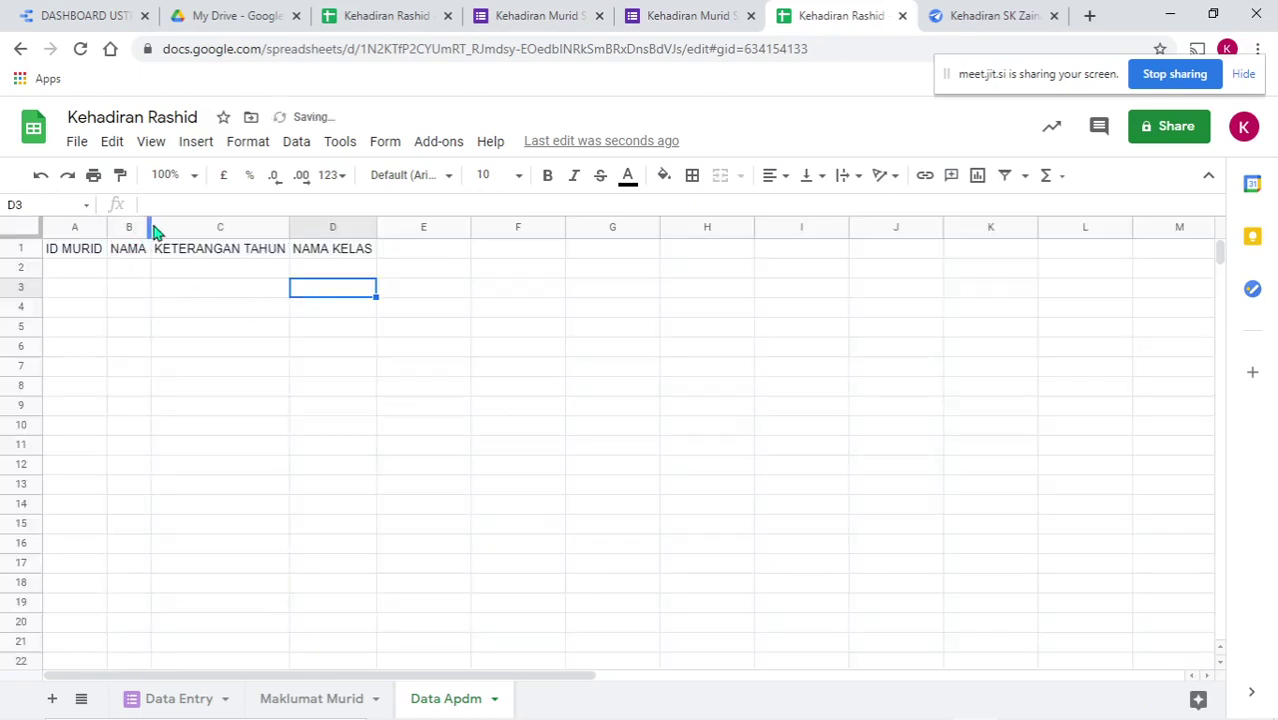
drag(148, 225, 394, 258)
- Enter the first two students' IDs and names in rows 2 and 3 under ID MURID and NAMA
click(74, 267)
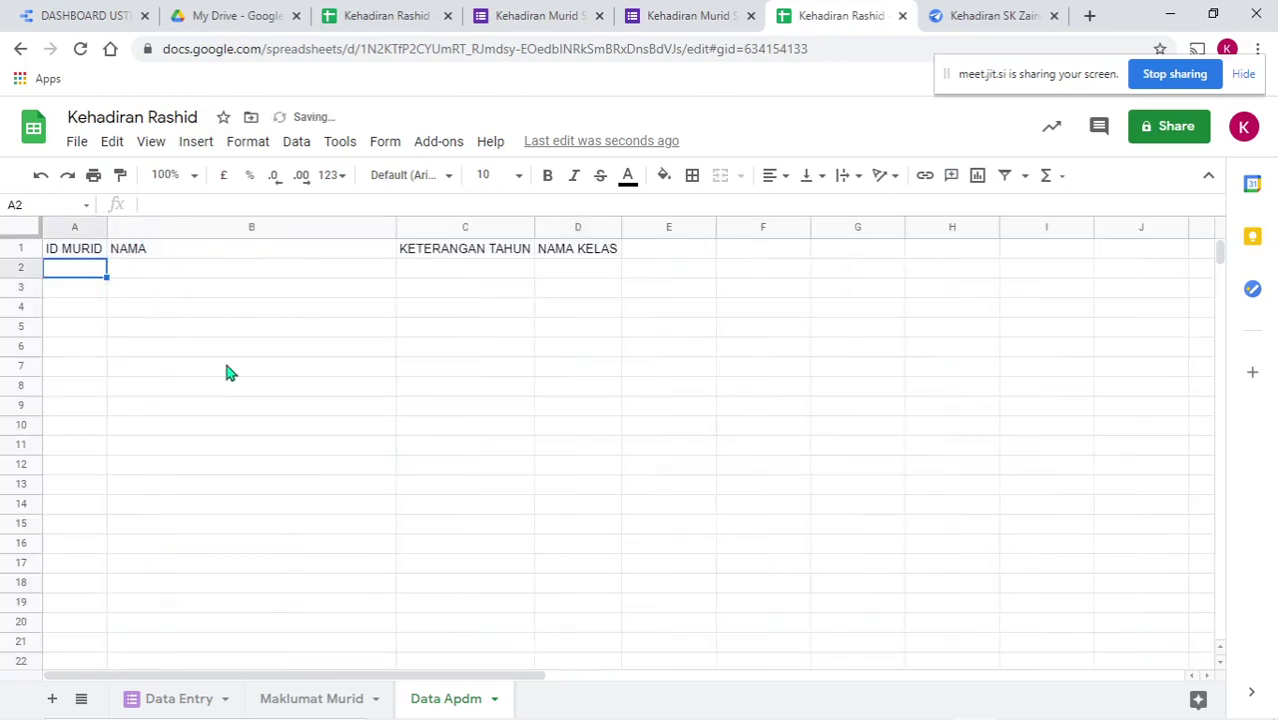
text(12)
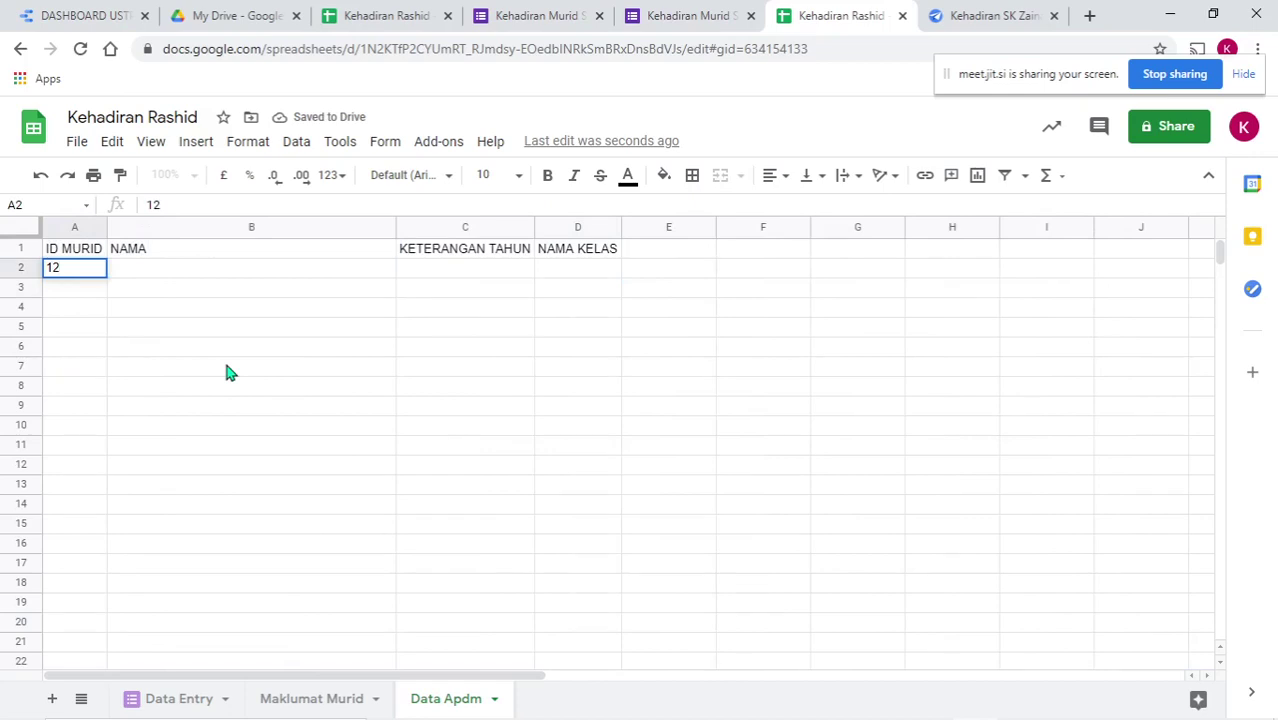
key(Tab)
text(RASHID)
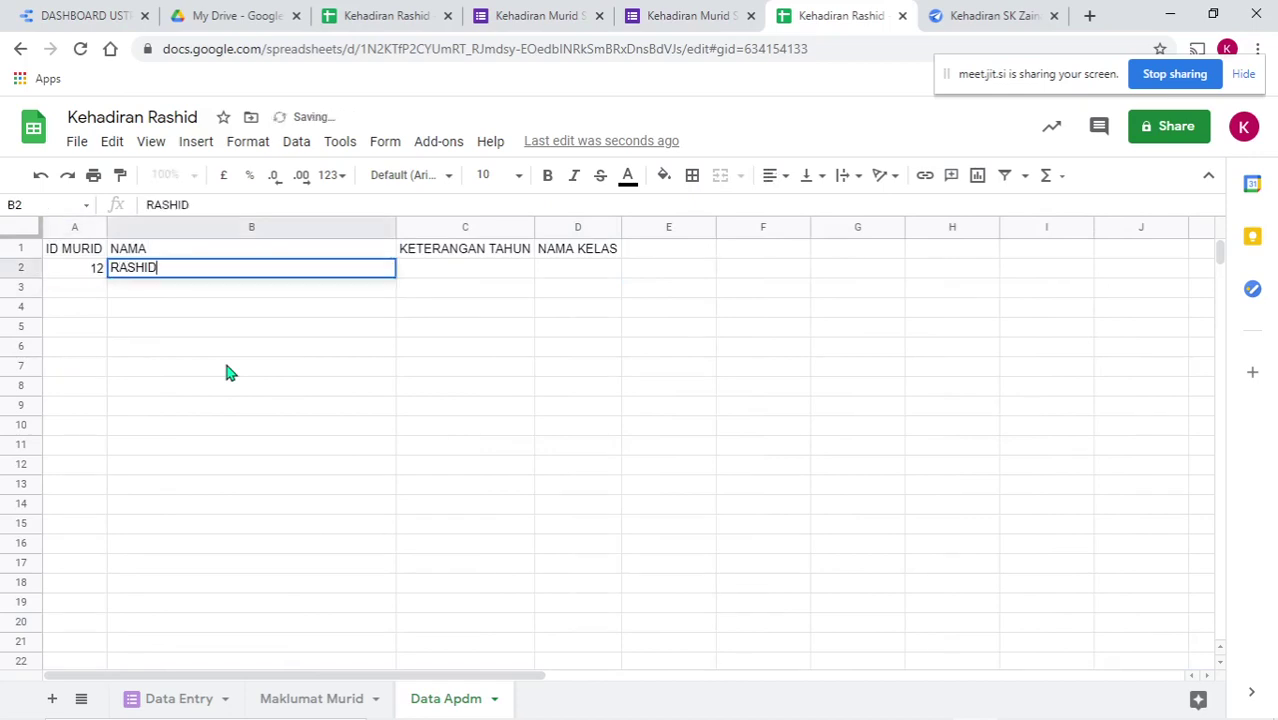
key(Return)
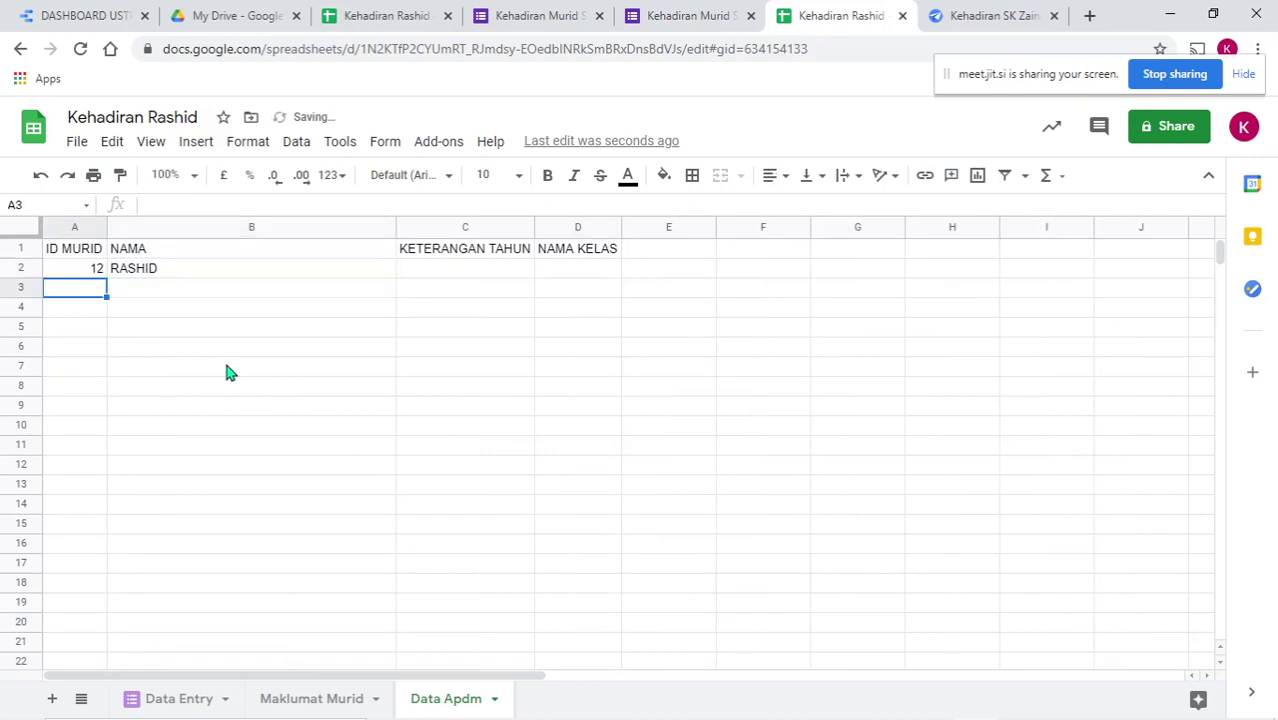
text(13)
key(Tab)
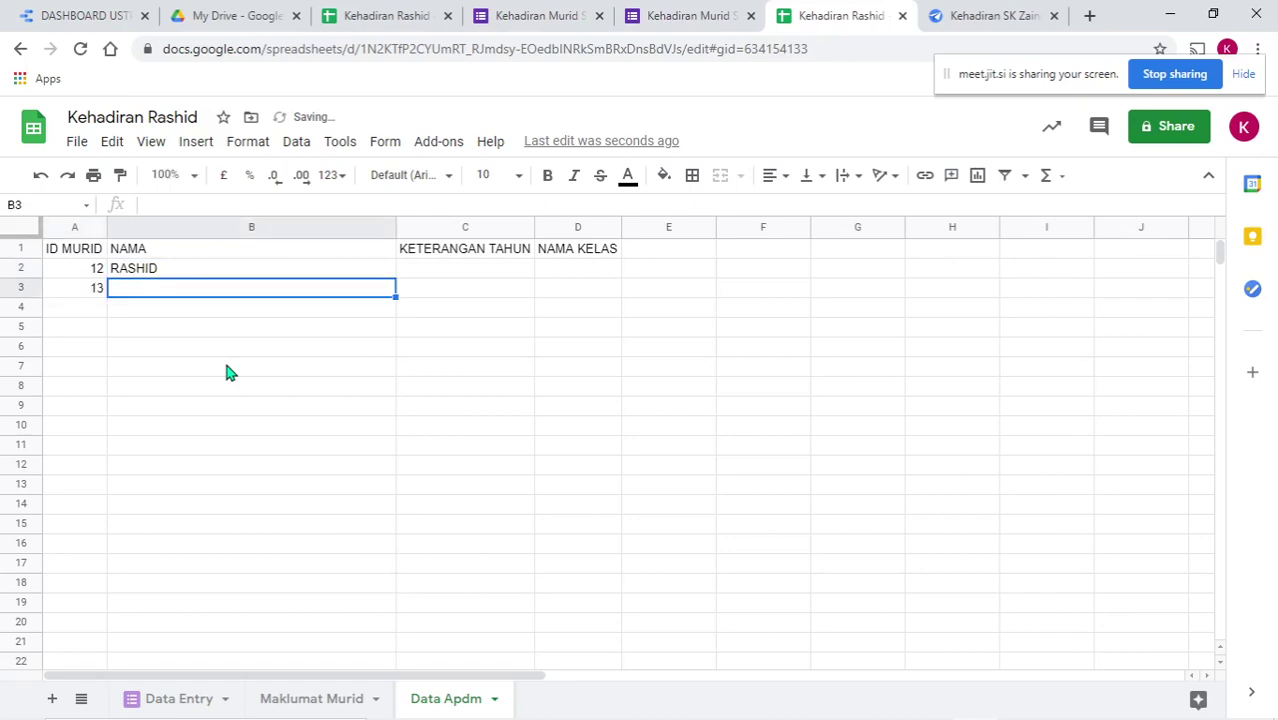
text(TAWF)
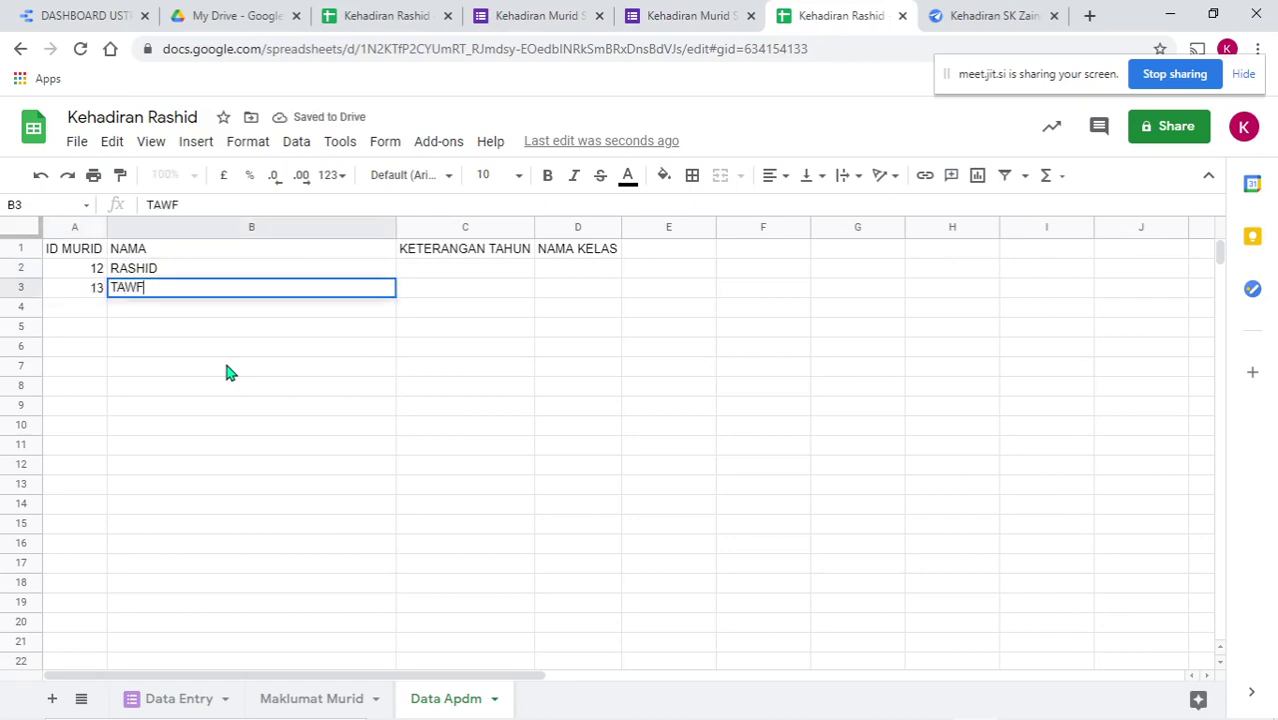
text(IQ)
key(Return)
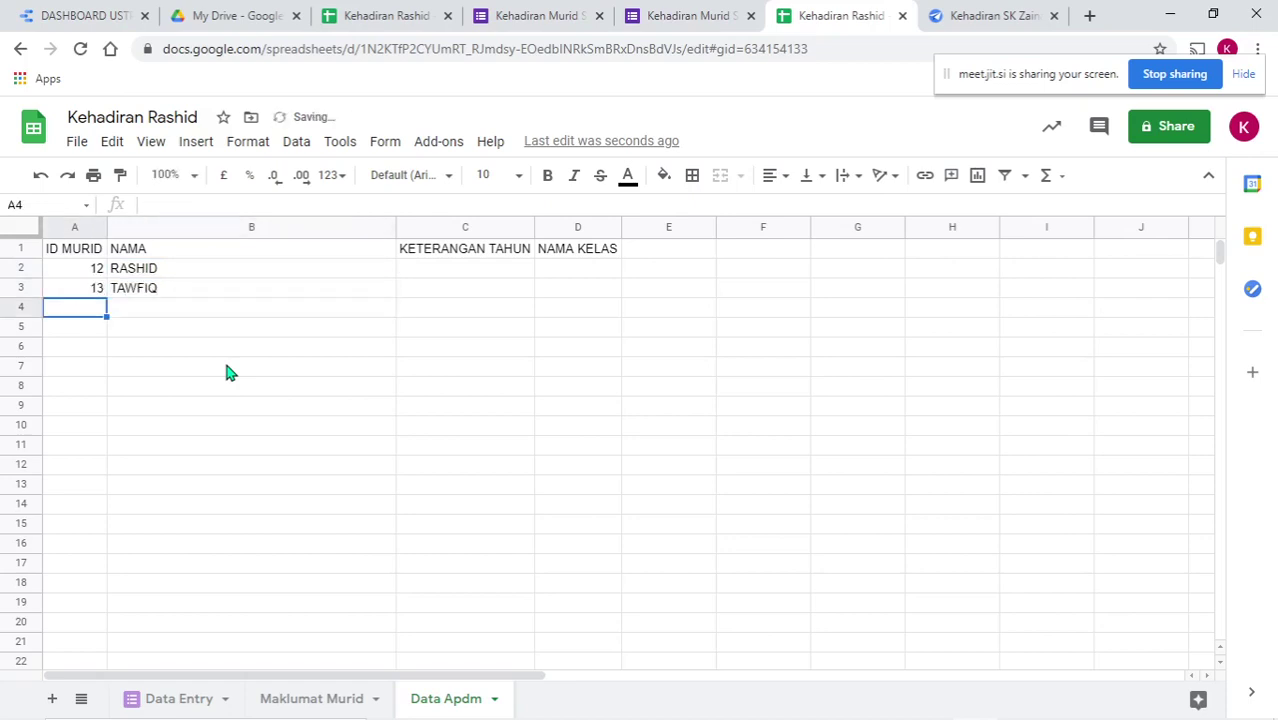
- Continue the list with the third and fourth students' sequential IDs and names in rows 4 and 5
text(14)
key(Tab)
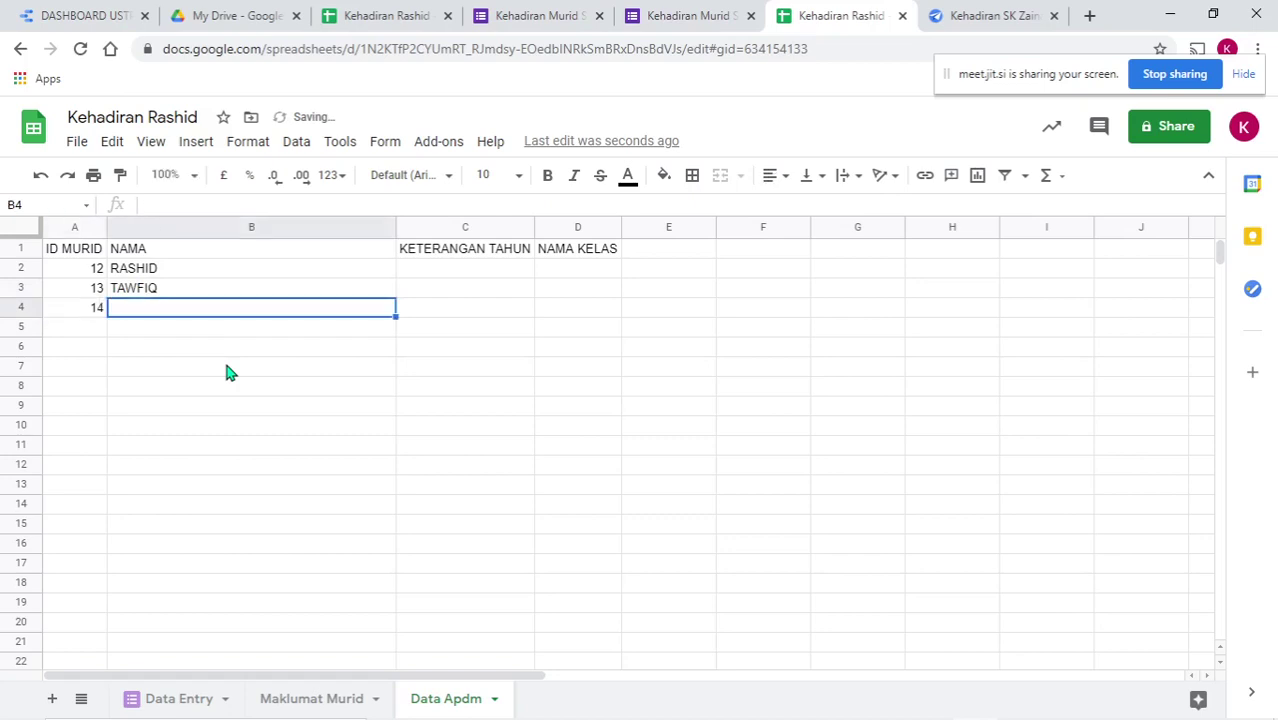
text(NEDU)
key(Return)
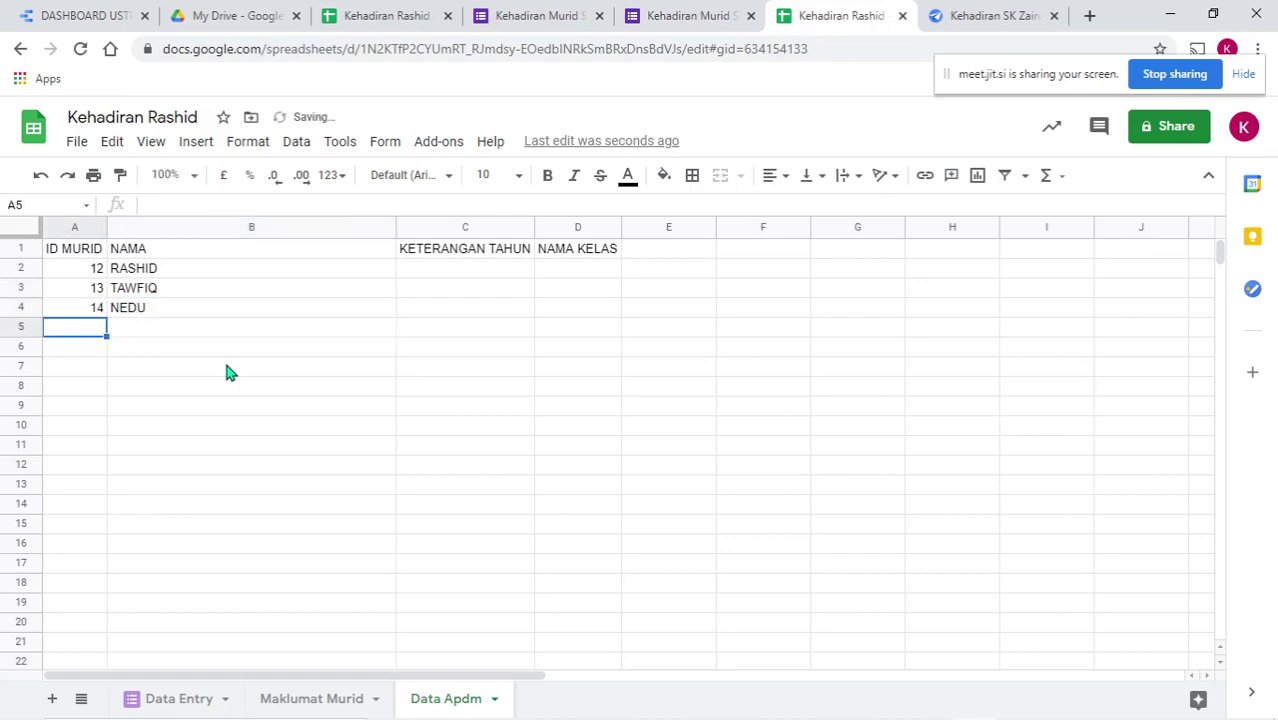
text(15)
key(Tab)
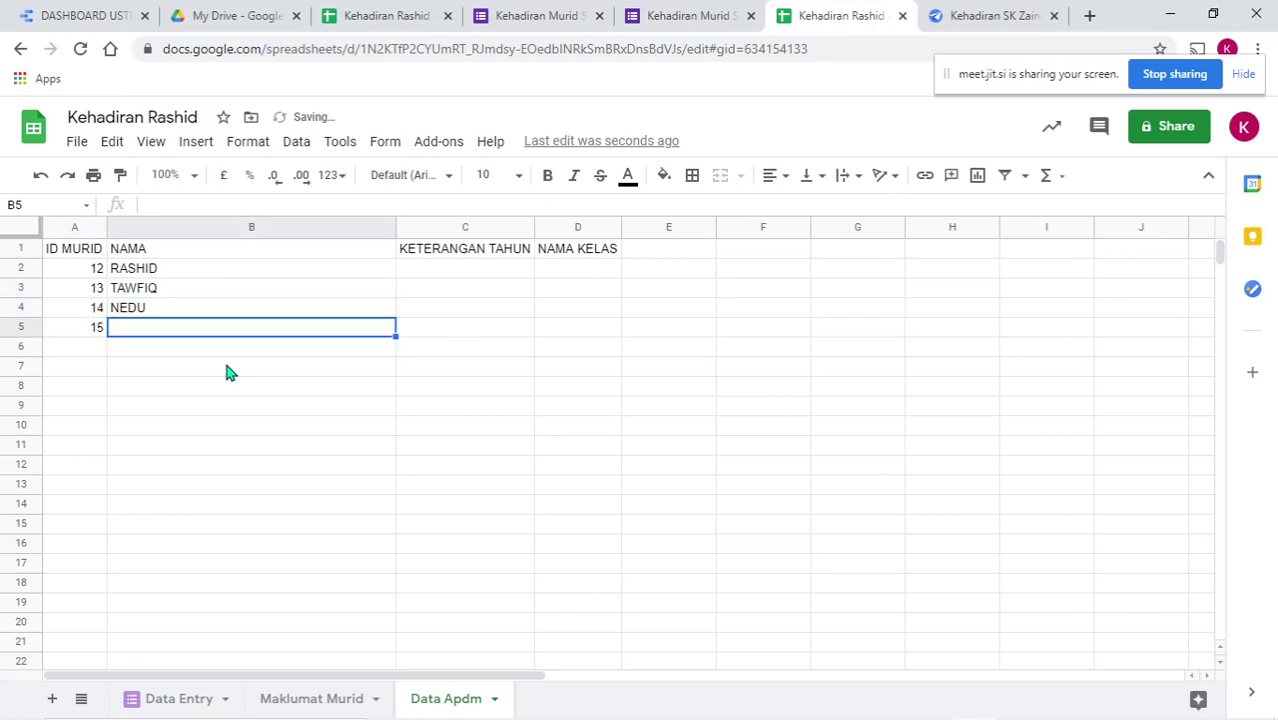
text(CHIA)
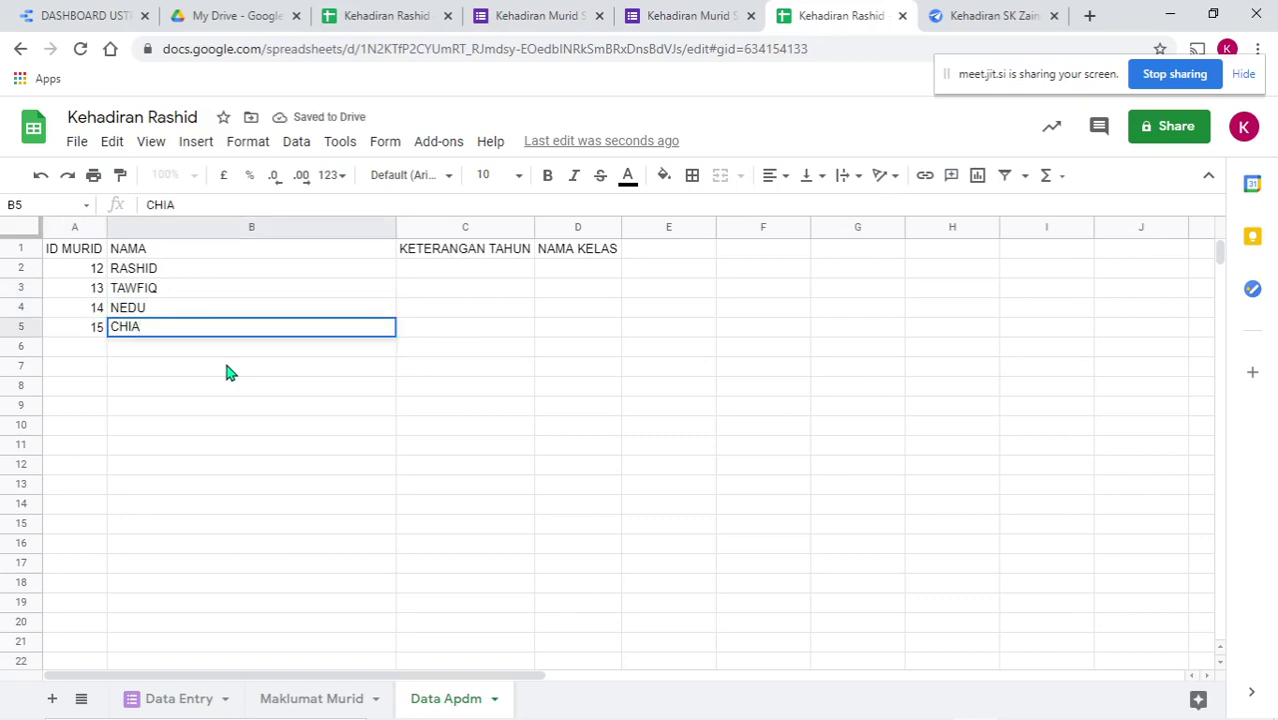
- Fill cells C2 to C6 under KETERANGAN TAHUN with TAHUN SATU, TAHUN DUA, TAHUN TIGA, TAHUN EMPAT and TAHUN LIMA
key(Up)
key(Up)
key(Up)
key(Right)
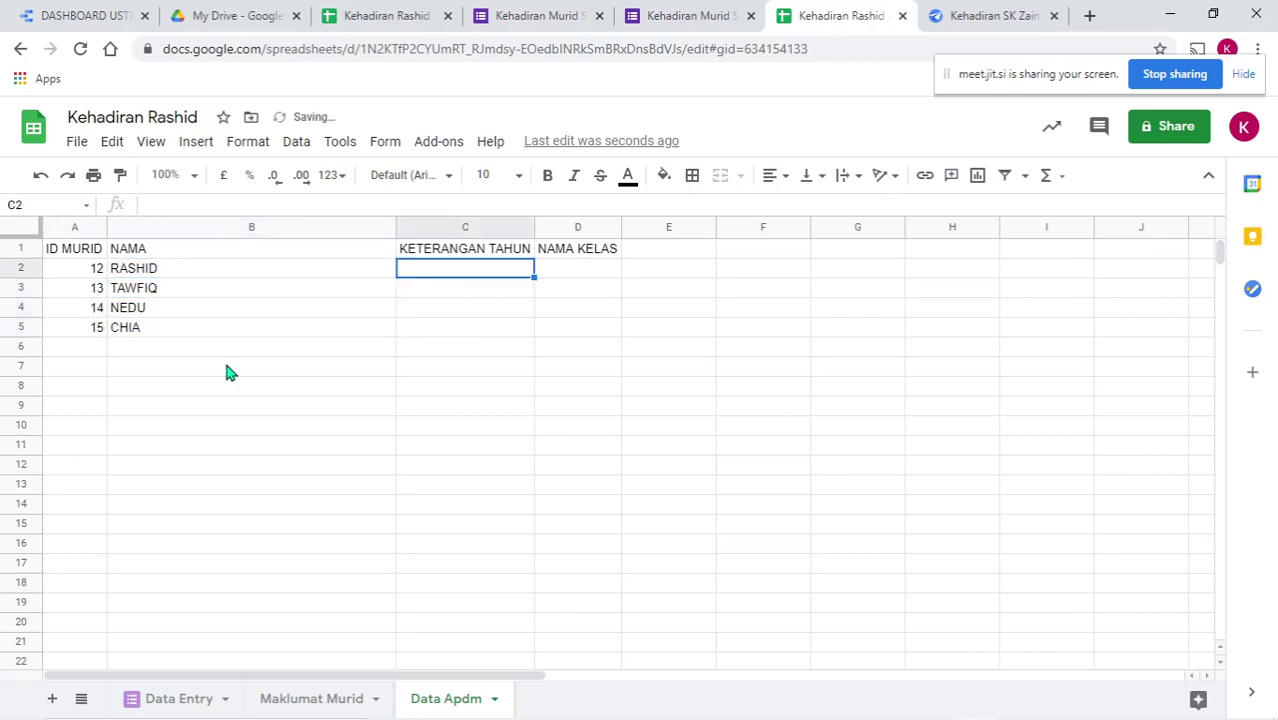
text(TAHUN SATU)
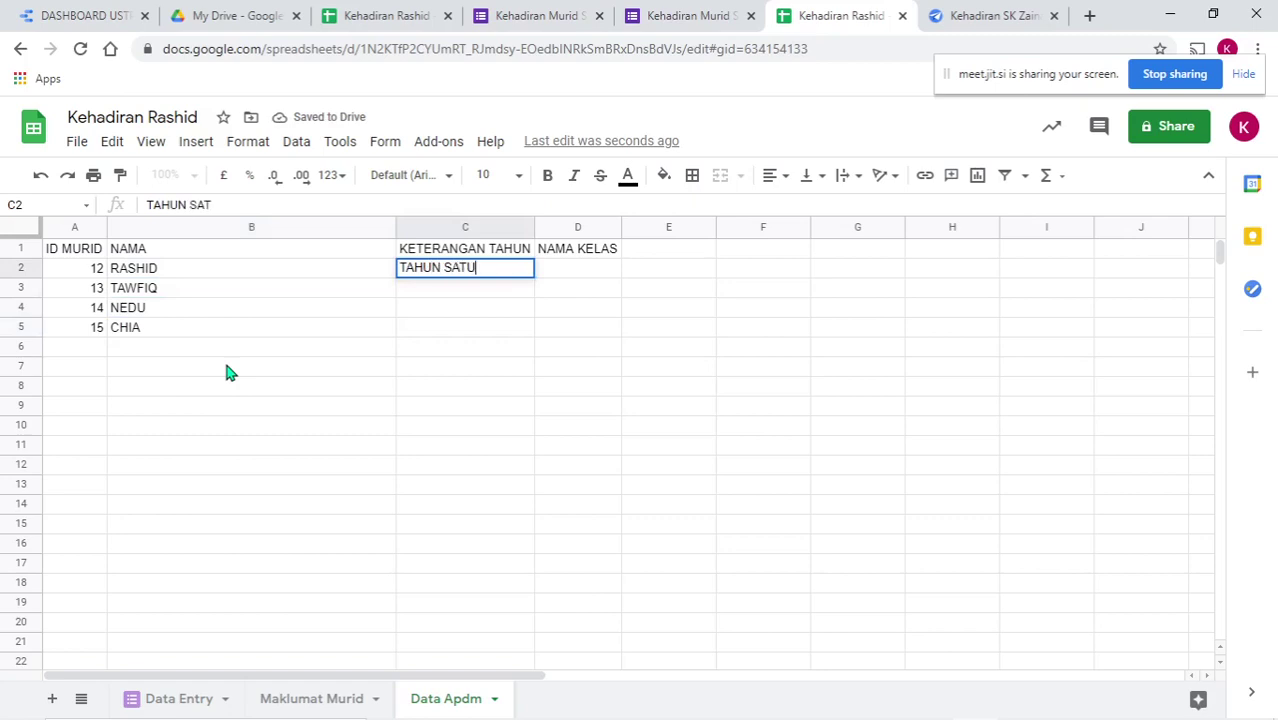
key(Return)
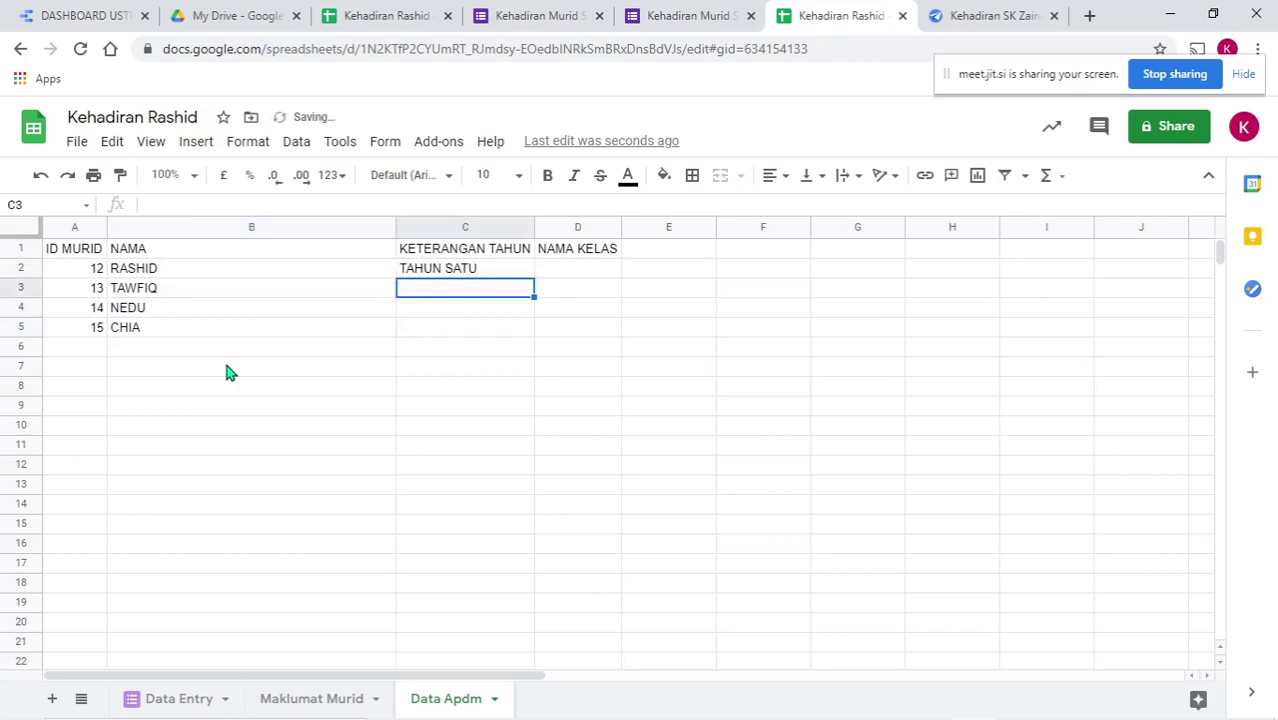
text(TAHUN DUA)
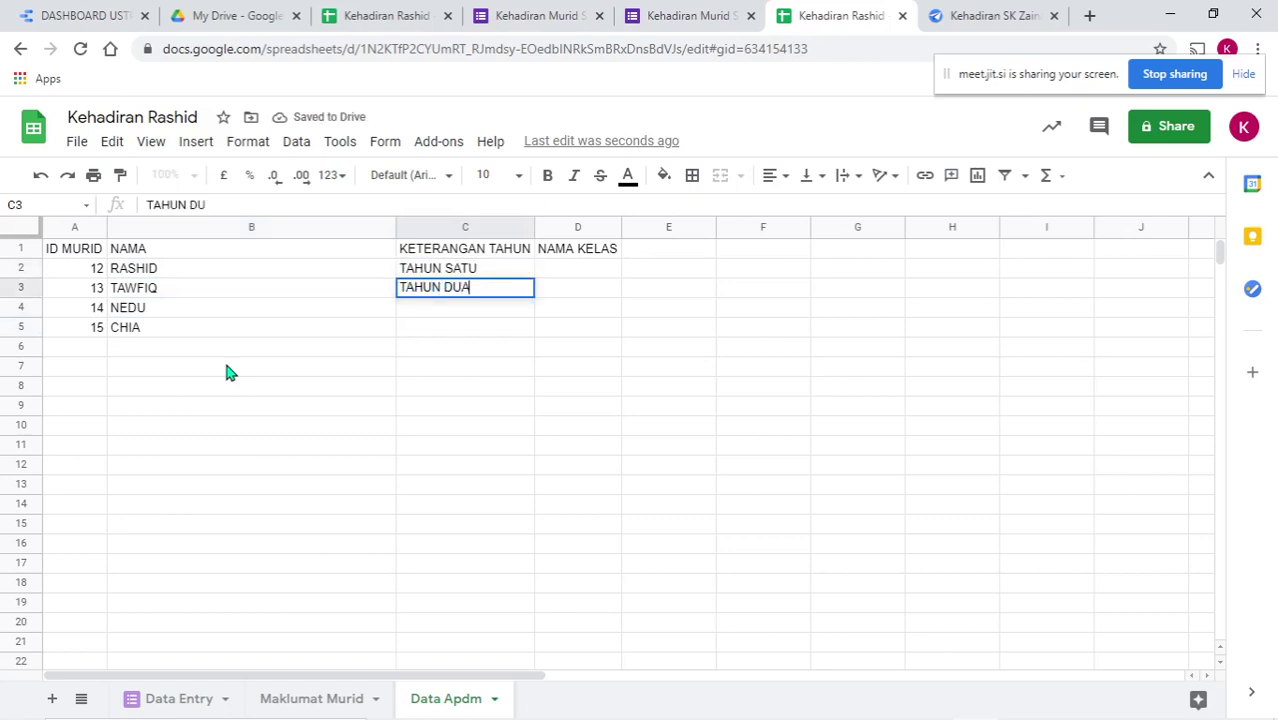
key(Return)
text(TAHUN T)
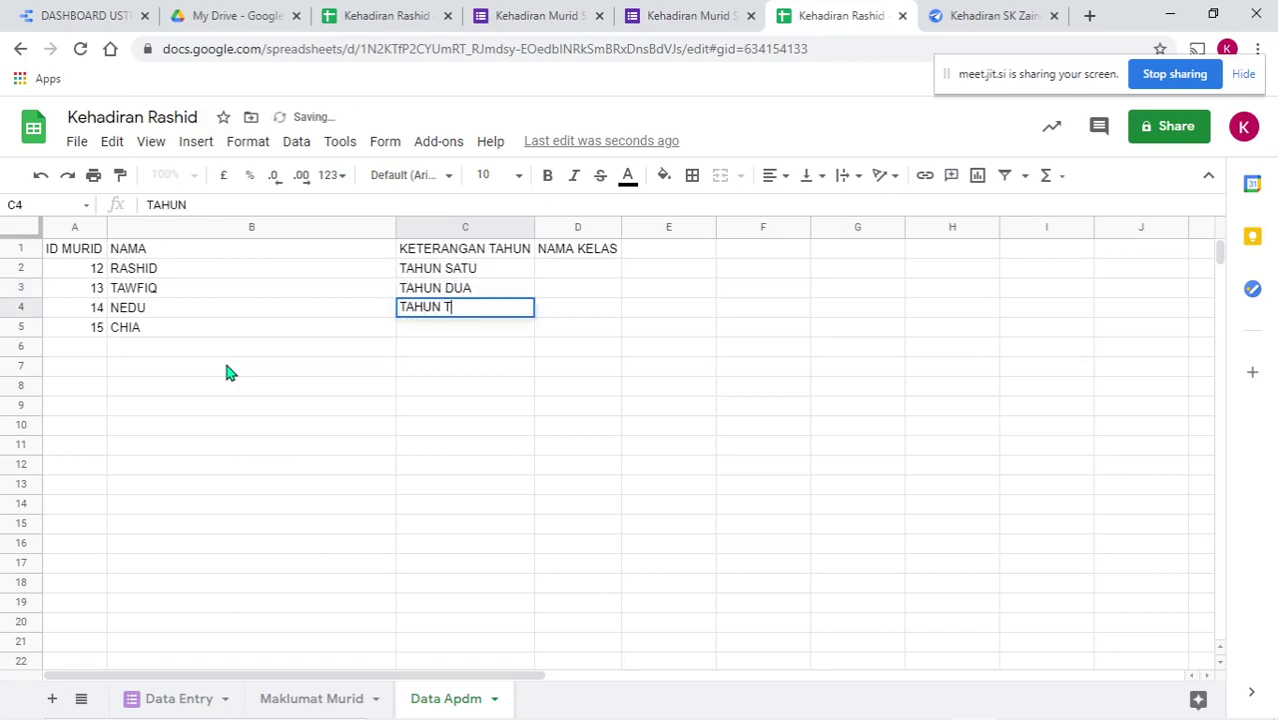
text(IGA)
key(Return)
text(TAH)
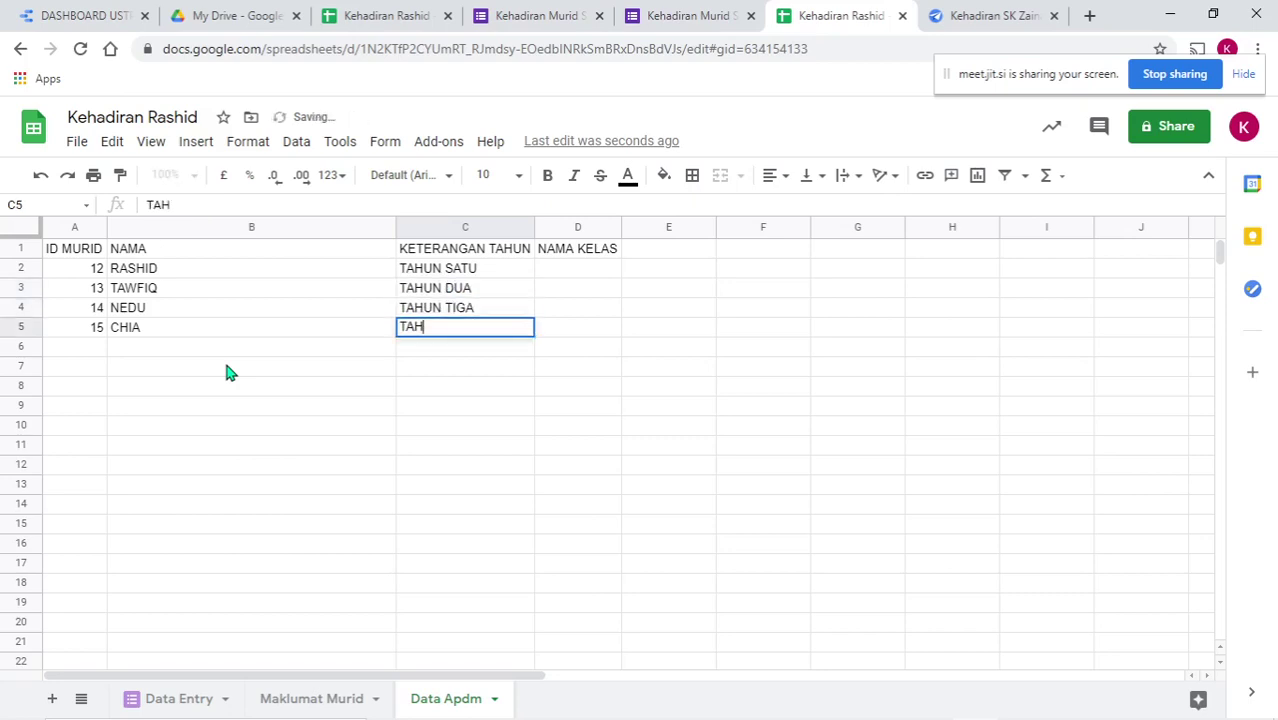
text(UN EMPAT)
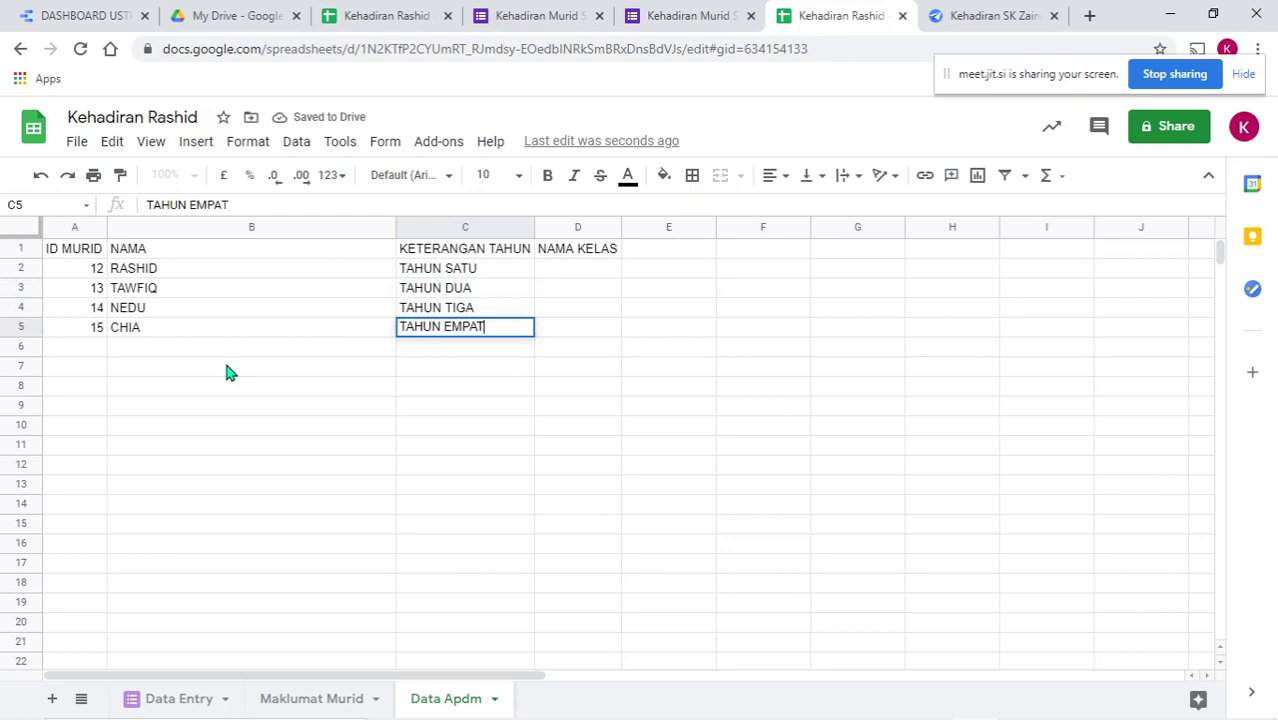
key(Return)
text(TAH)
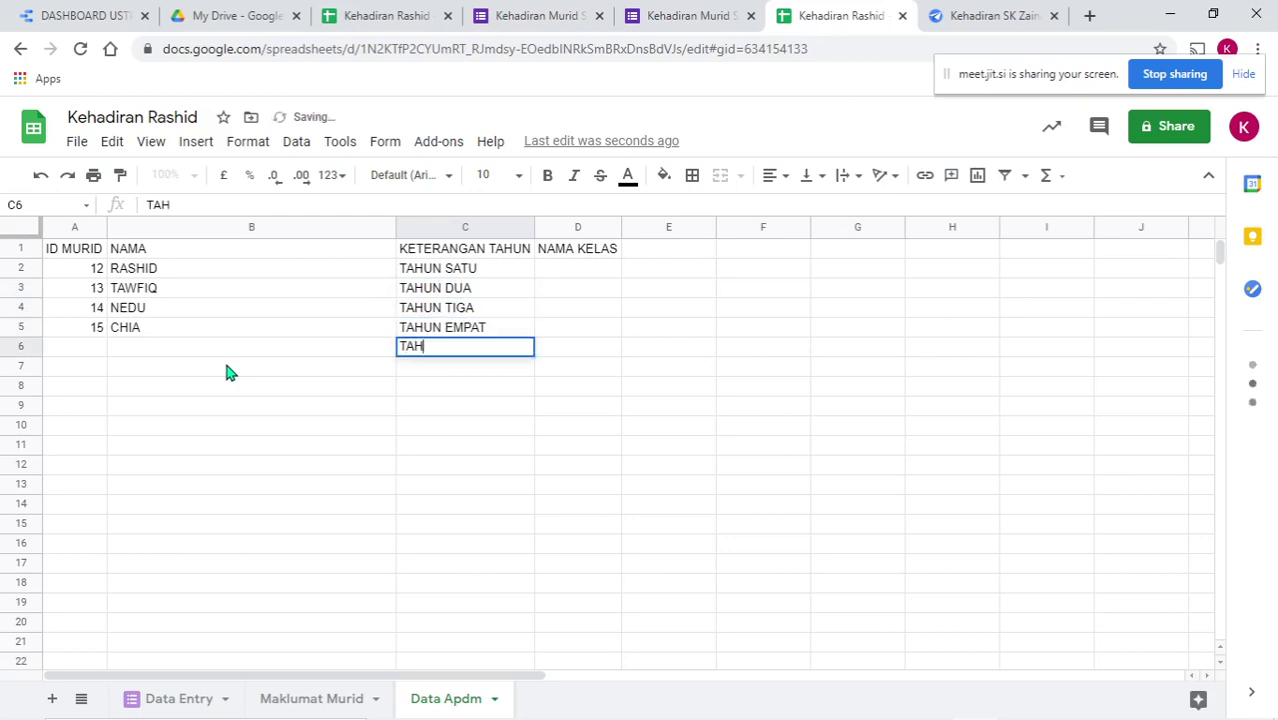
text(UN LIMA)
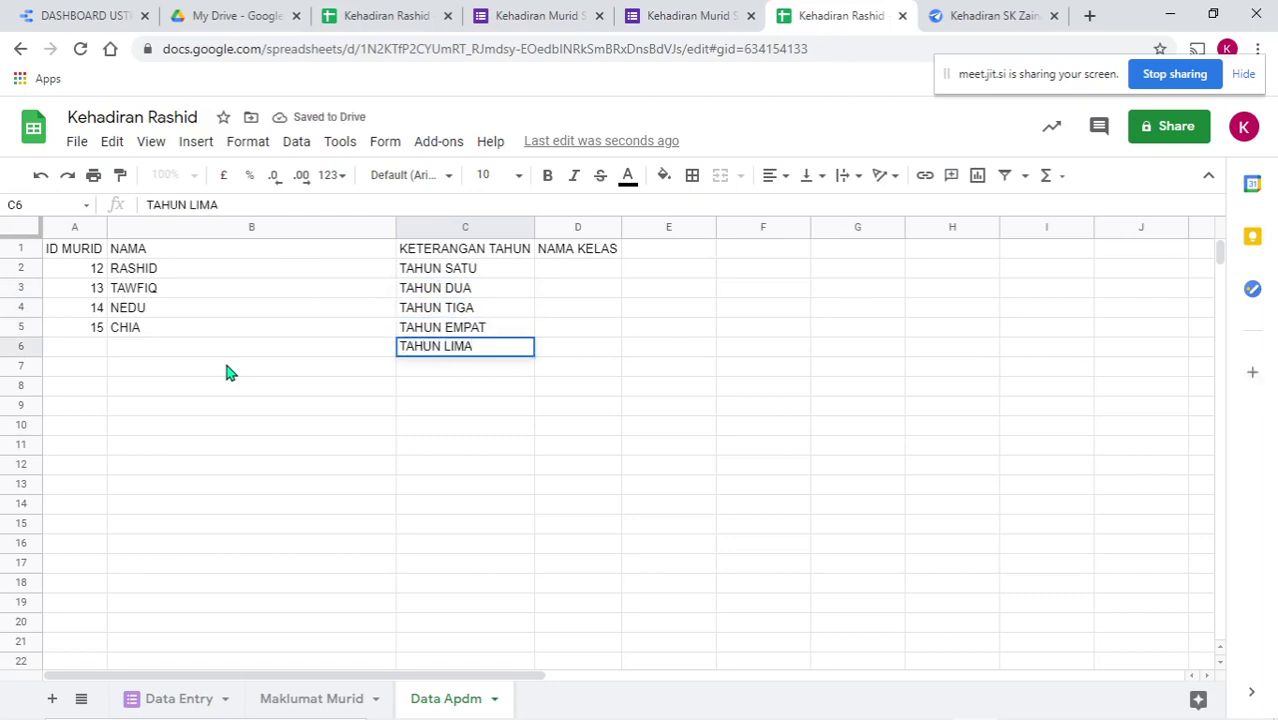
- Enter the fifth student's ID in cell A6 and name in cell B6
key(Left)
key(Left)
text(16)
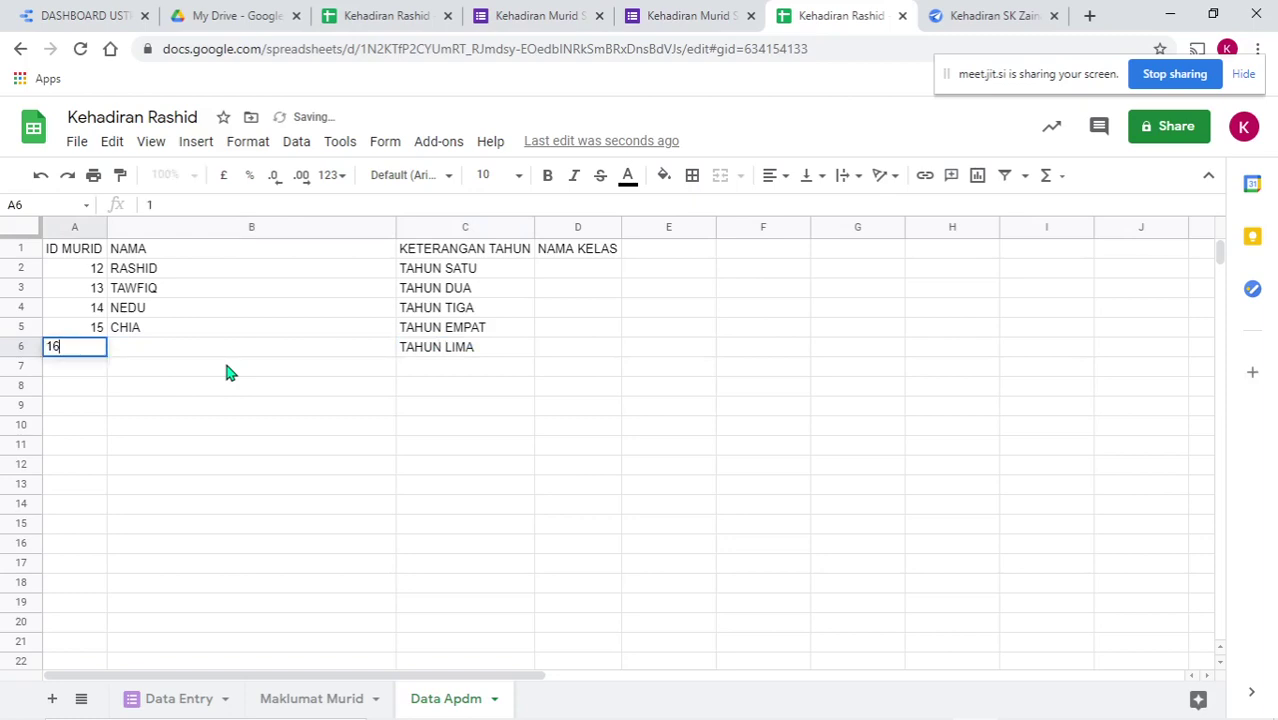
key(Tab)
text(SARID)
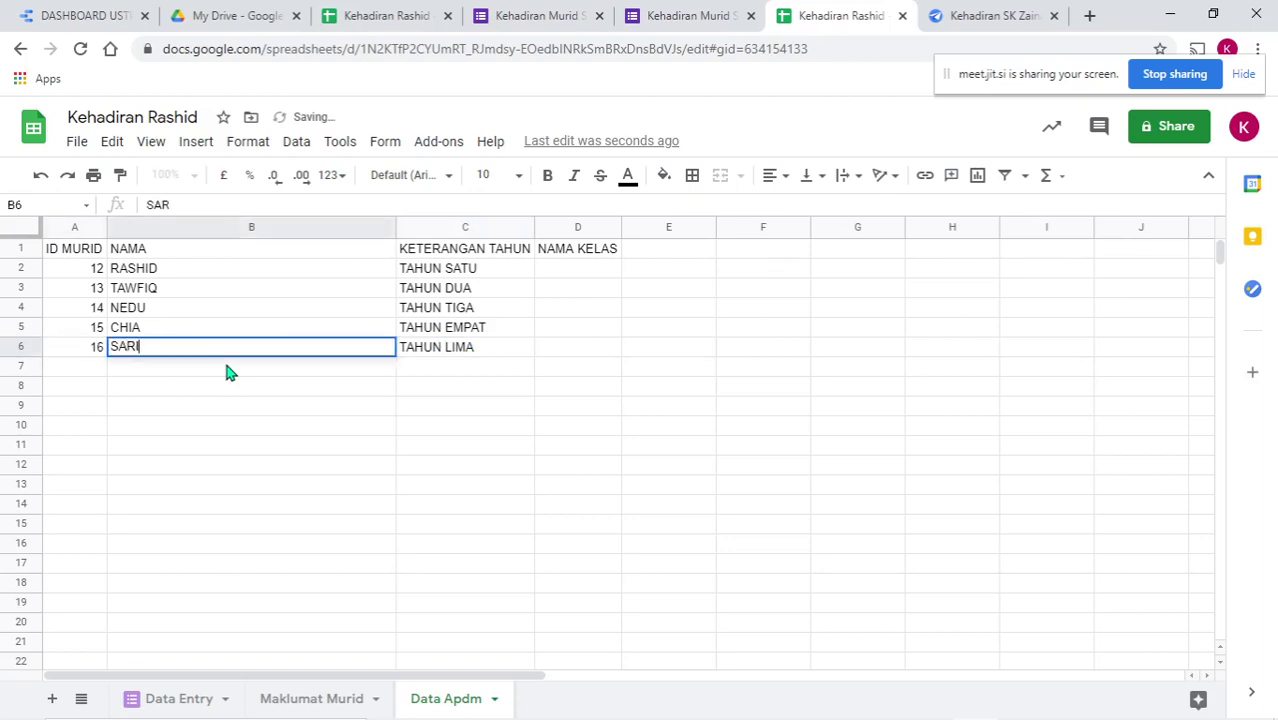
- Fill cells D2 to D6 under NAMA KELAS with A, B, A, B and A
key(Tab)
key(Tab)
key(Up)
key(Up)
key(Up)
key(Up)
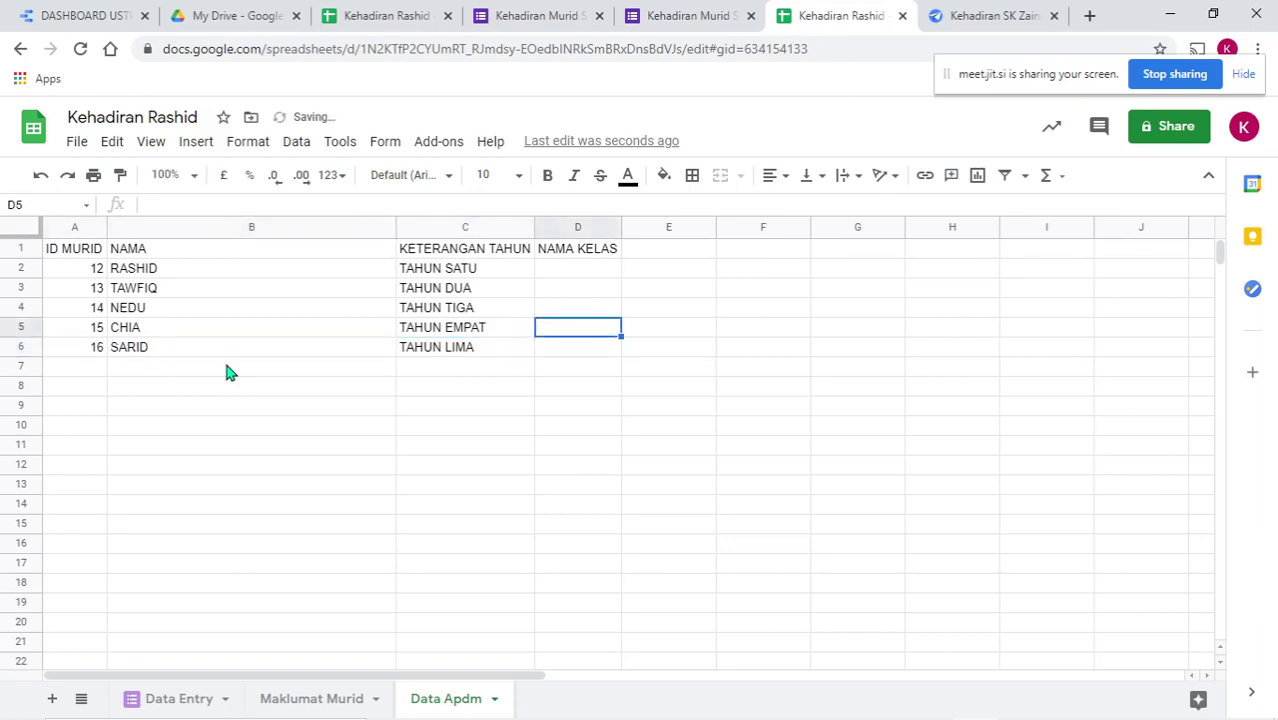
text(A)
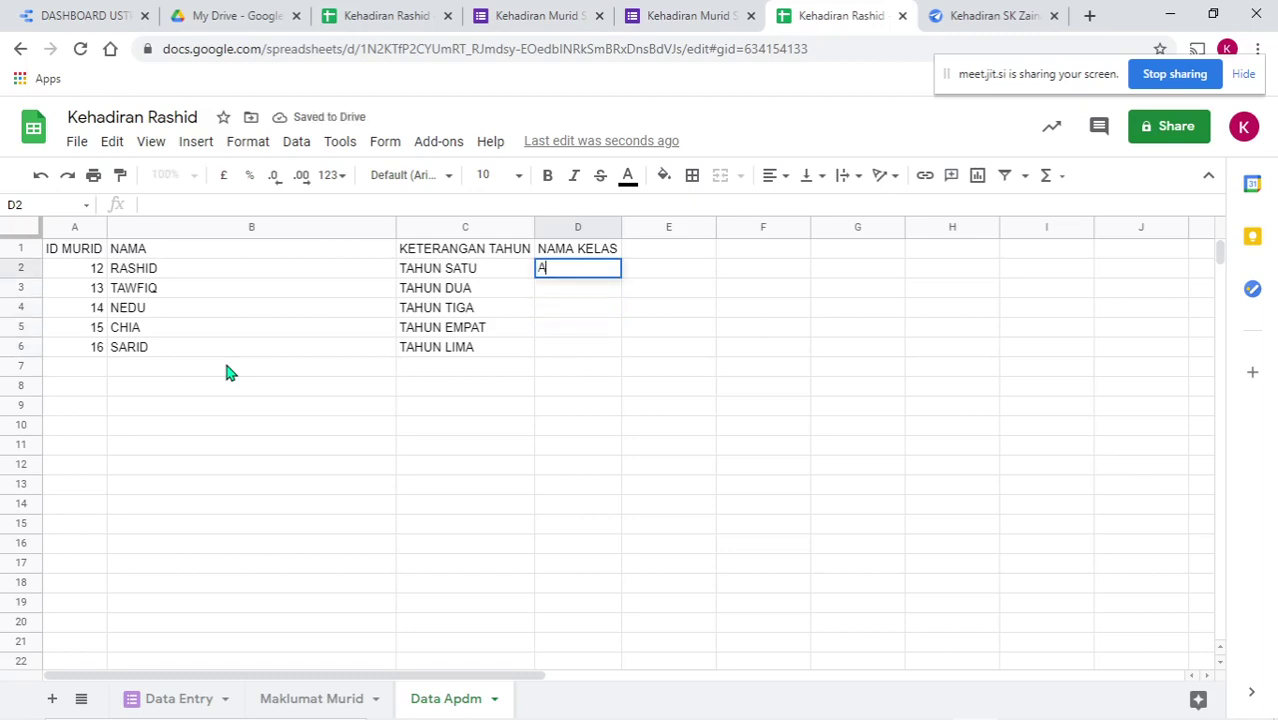
key(Return)
text(B)
key(Return)
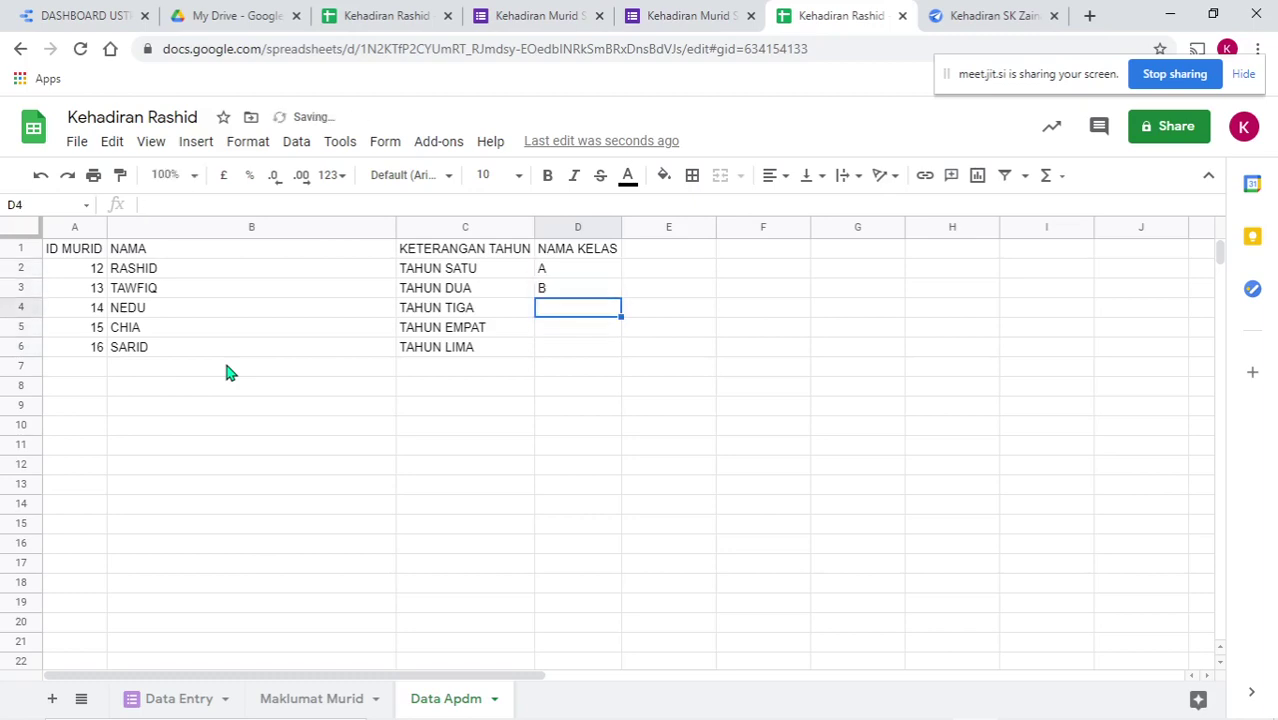
text(A)
key(Return)
text(B)
key(Return)
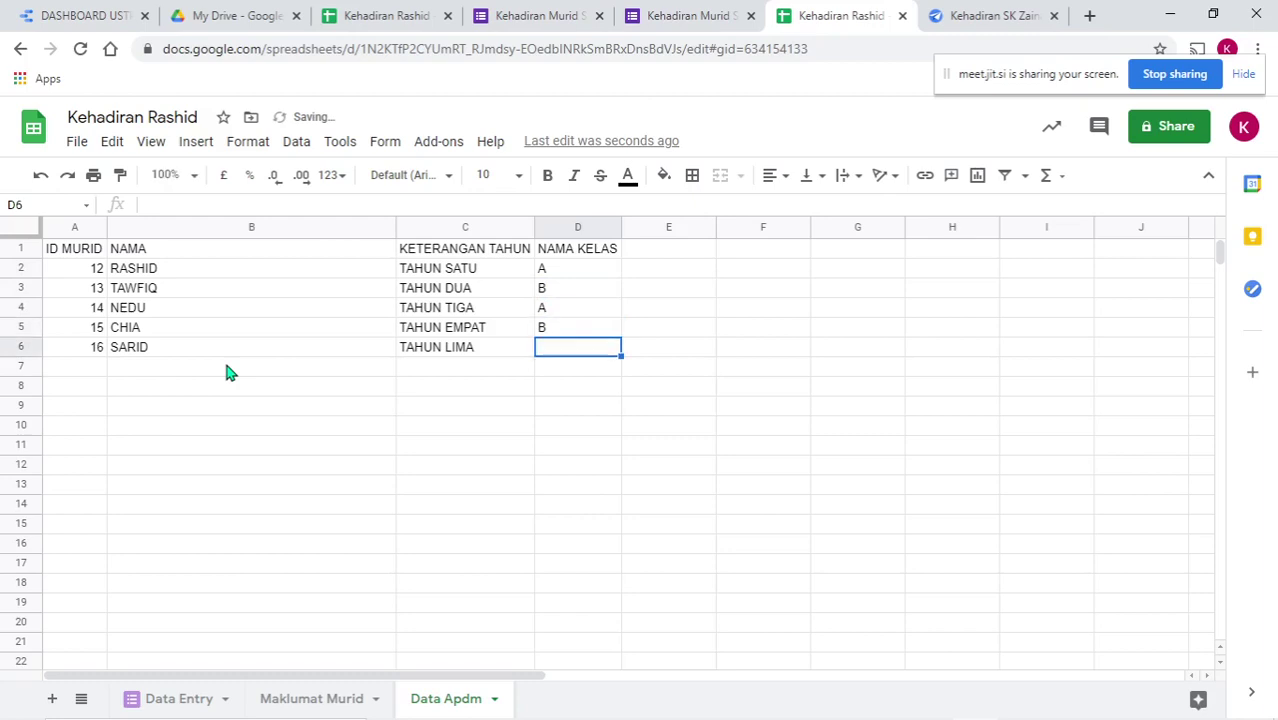
text(A)
key(Return)
text(B)
key(Left)
key(Right)
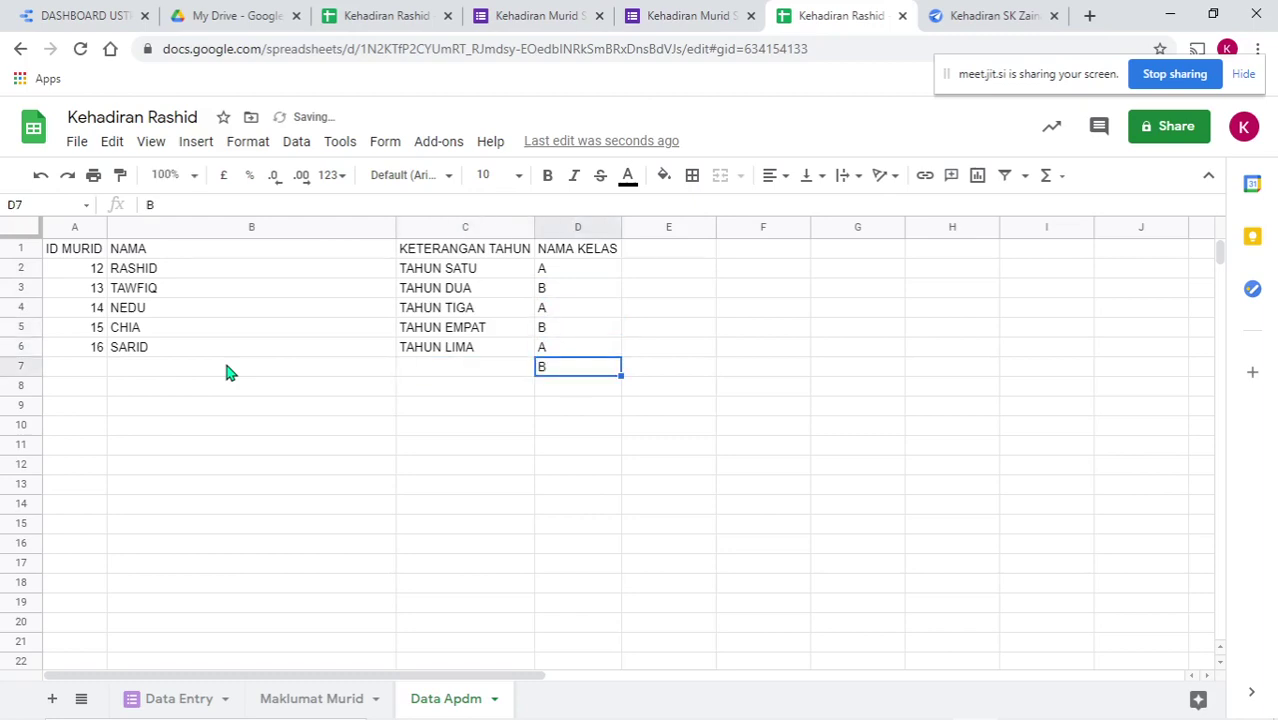
key(Delete)
key(Left)
key(Left)
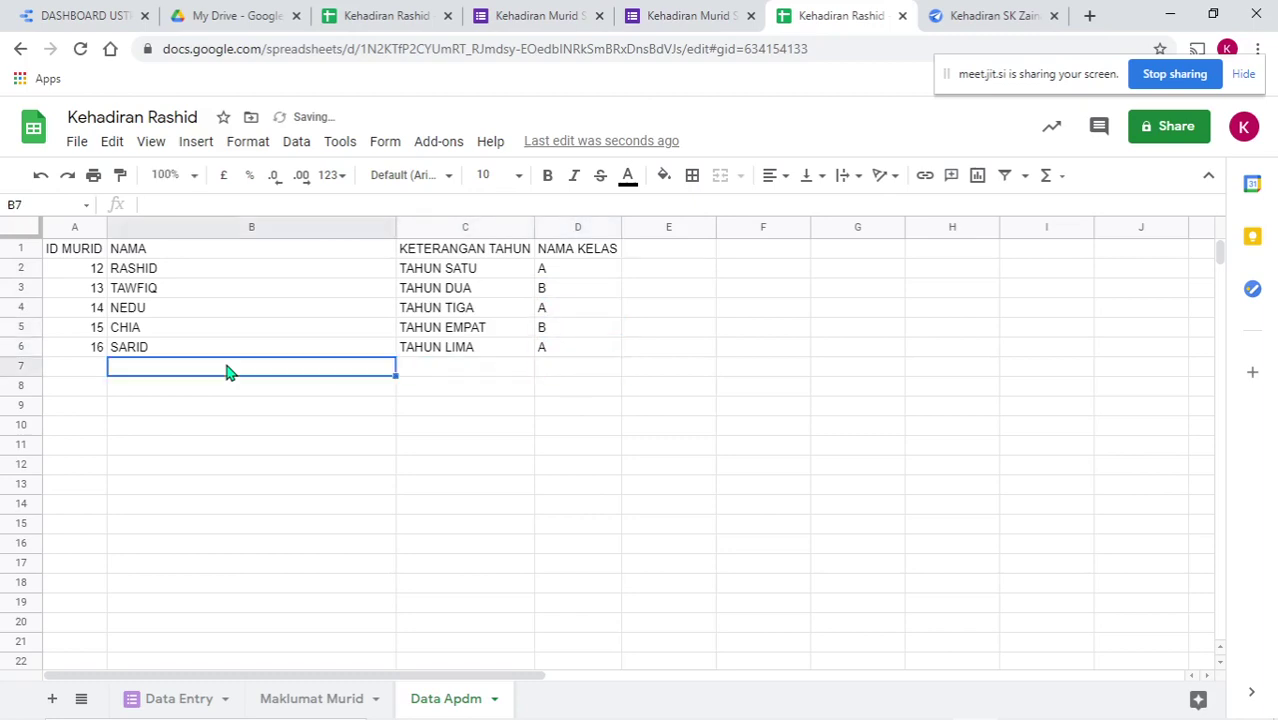
key(Down)
key(Down)
key(Down)
key(Down)
key(Down)
key(Down)
key(Down)
key(Down)
key(Down)
key(Down)
key(Down)
key(Down)
key(Down)
key(Down)
key(Down)
key(Down)
key(Down)
key(Up)
key(Up)
key(Up)
key(Up)
key(Up)
key(Up)
key(Up)
key(Up)
key(Up)
key(Up)
key(Up)
key(Up)
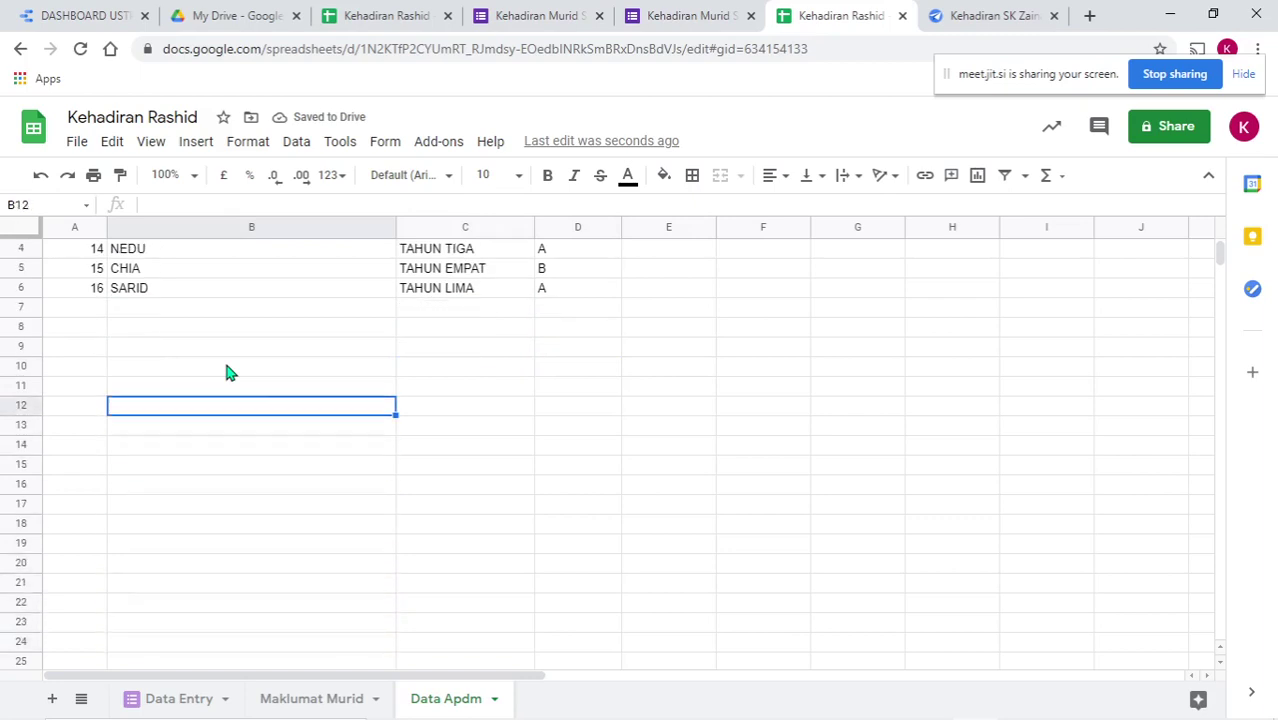
- Clear the student names from cells C2 to C5 under Nama Murid on the Maklumat Murid sheet
click(314, 698)
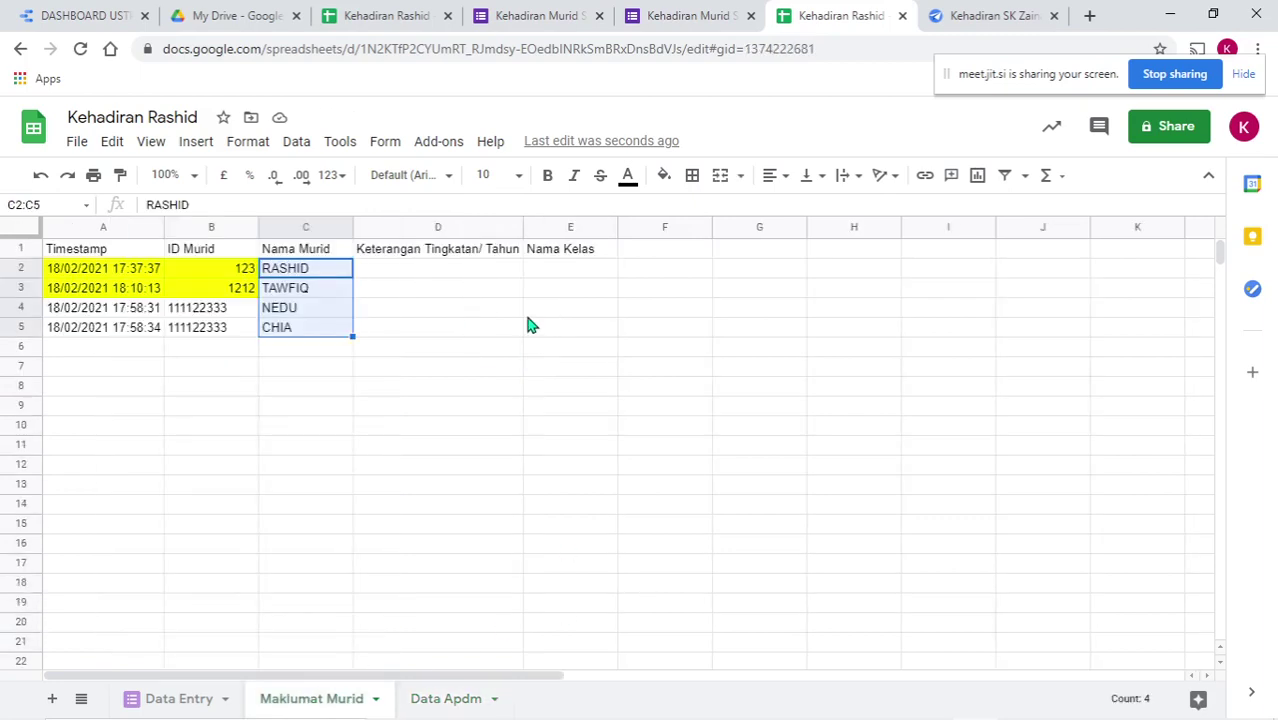
click(328, 278)
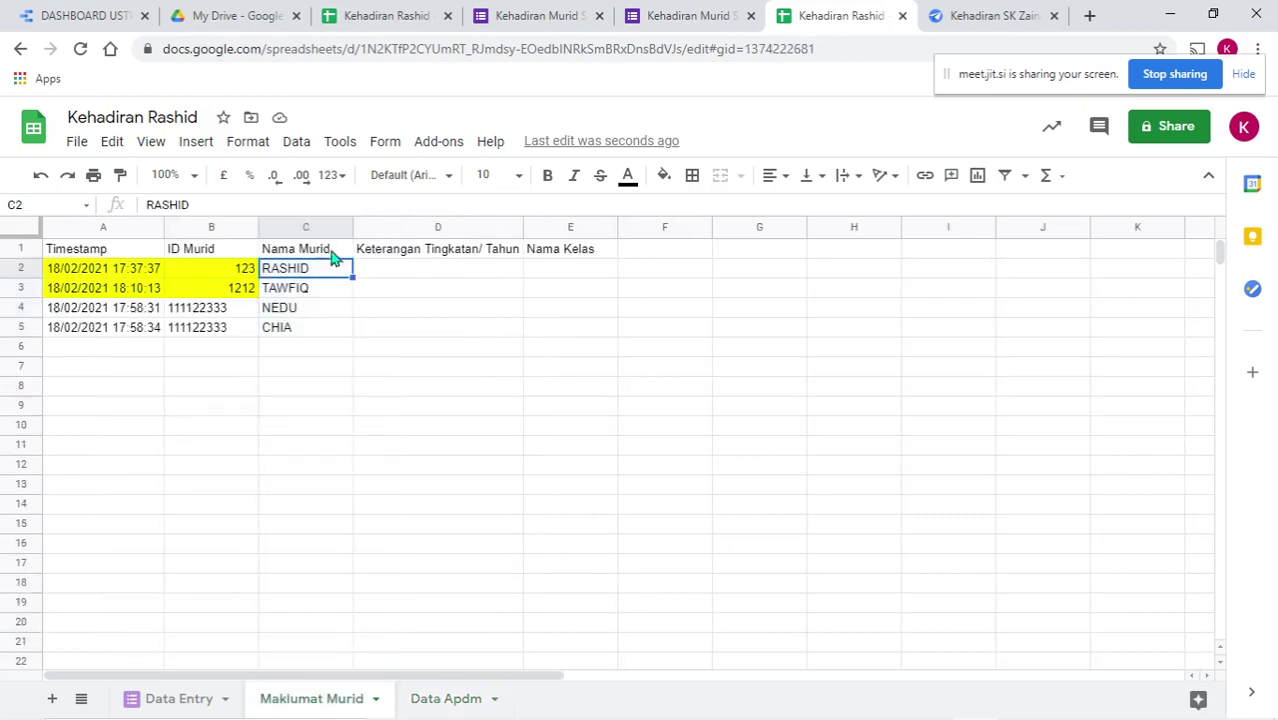
drag(334, 254, 536, 334)
click(272, 311)
drag(300, 270, 392, 341)
key(Delete)
click(416, 347)
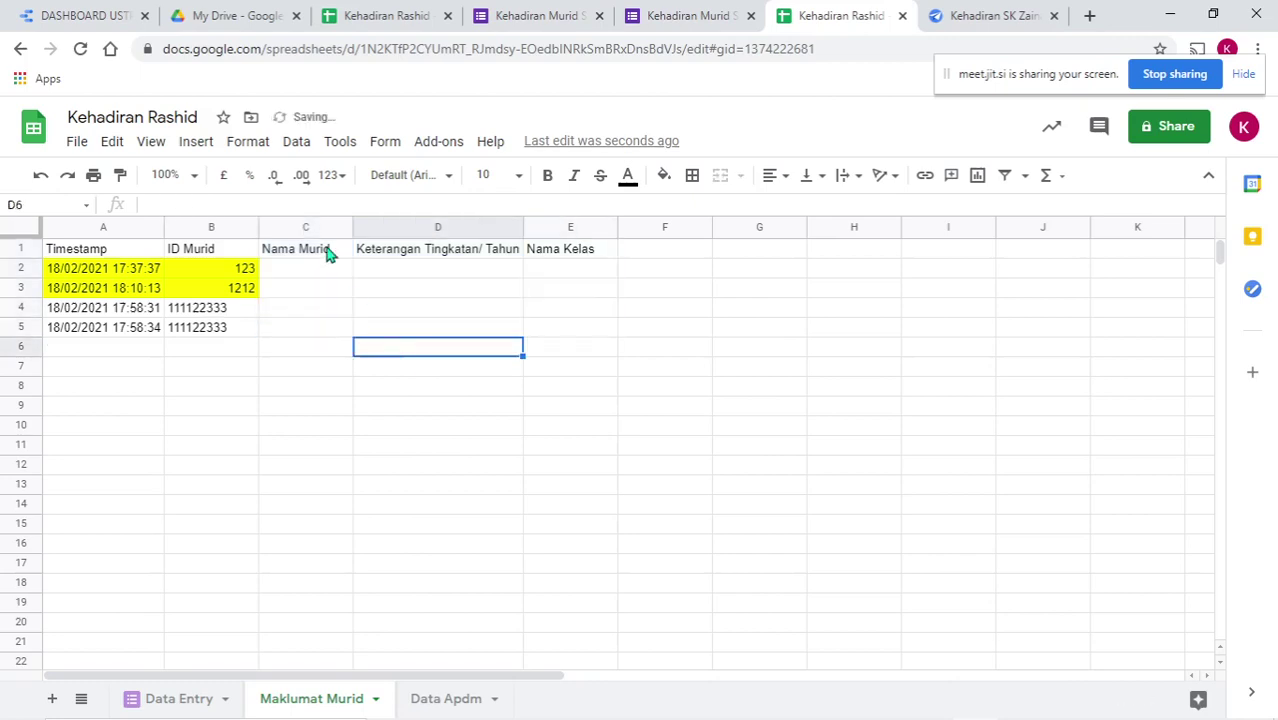
click(331, 251)
click(474, 260)
click(542, 257)
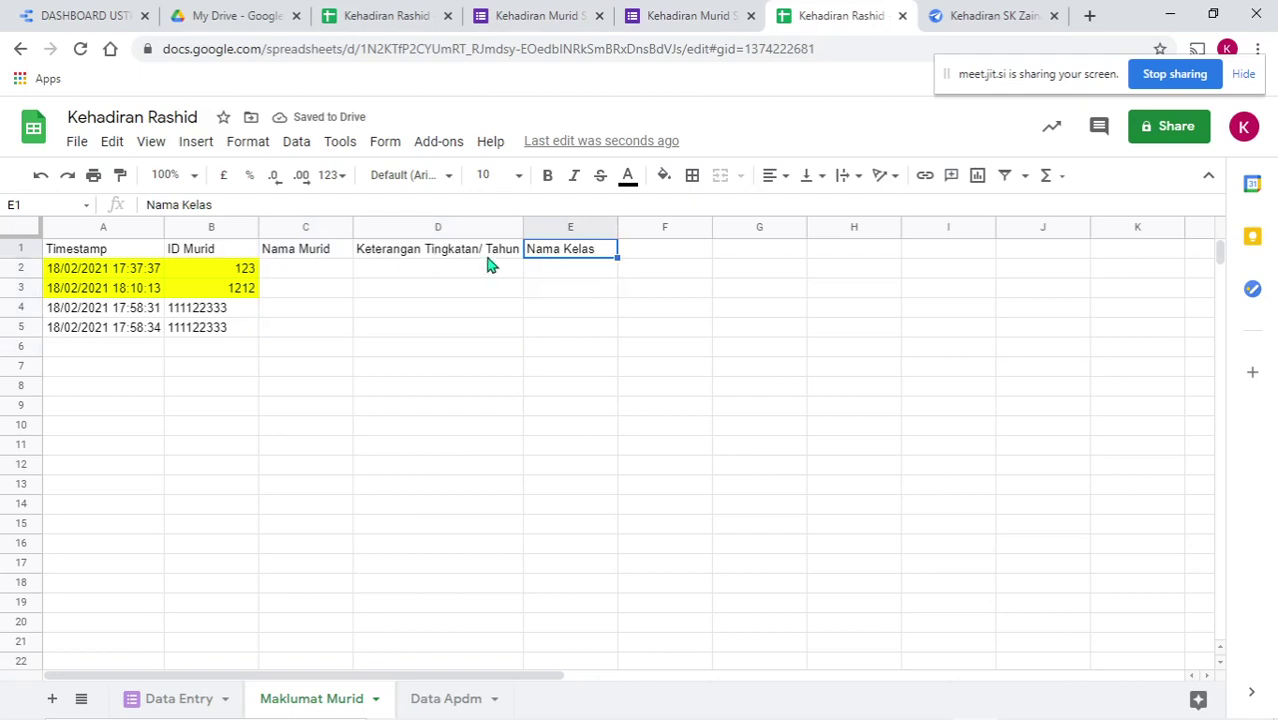
- Start a VLOOKUP formula in cell C2 under Nama Murid with B2 as the search key
click(286, 272)
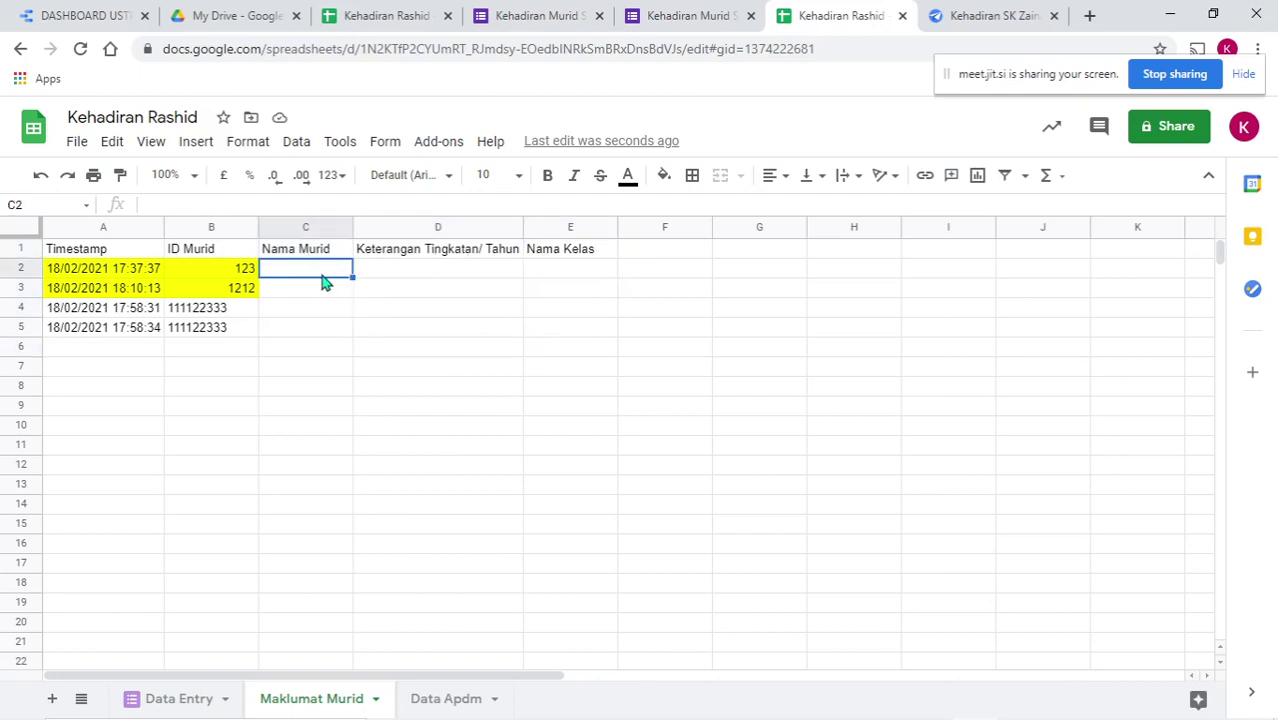
text(=)
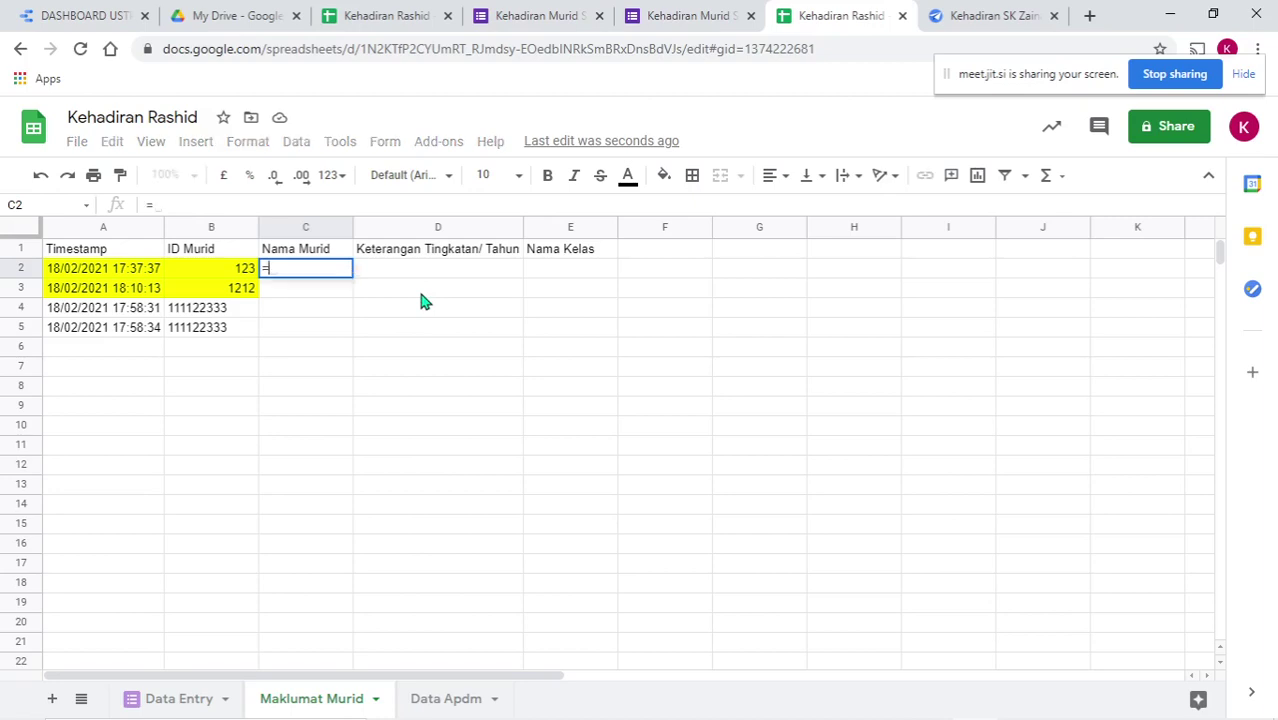
text(VLOK)
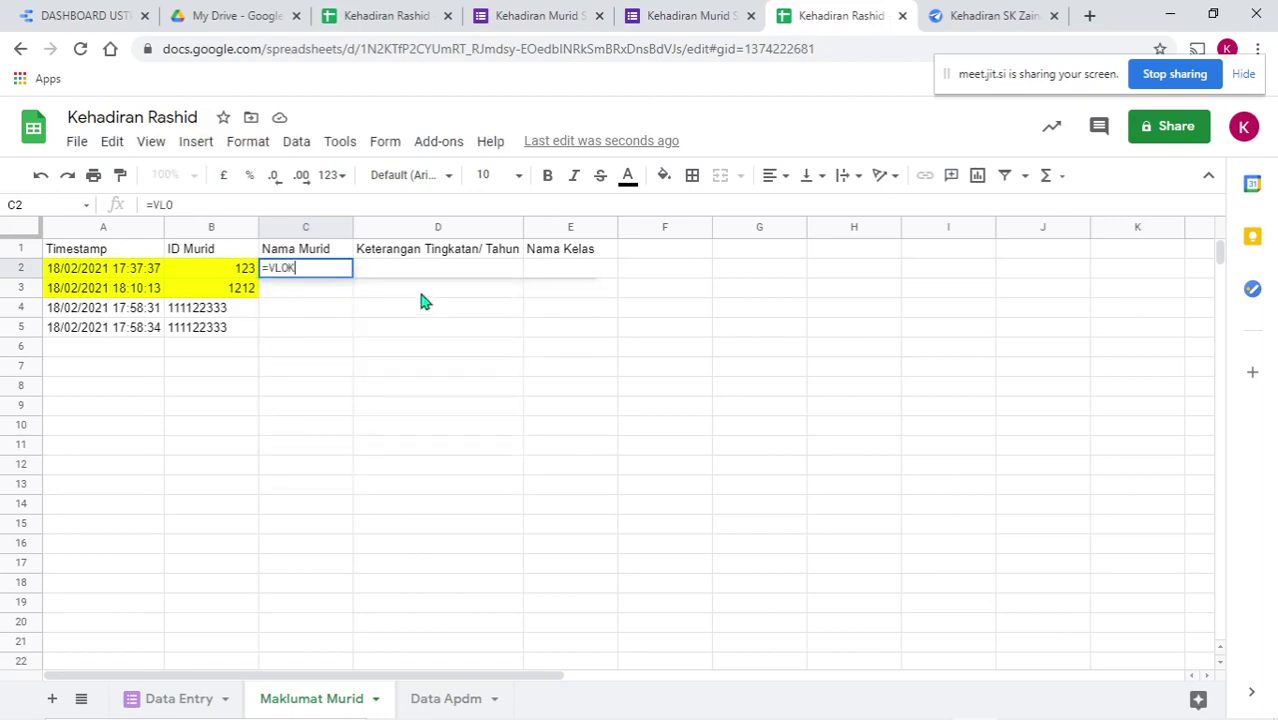
key(BackSpace)
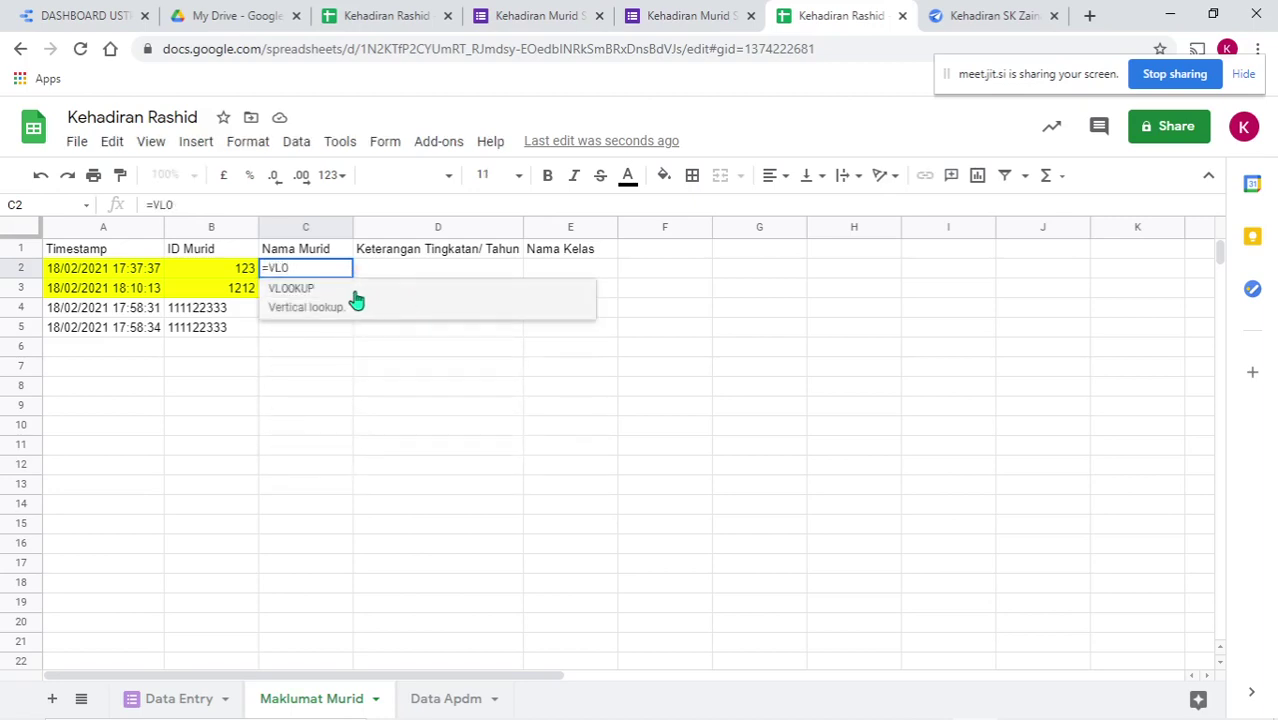
click(354, 293)
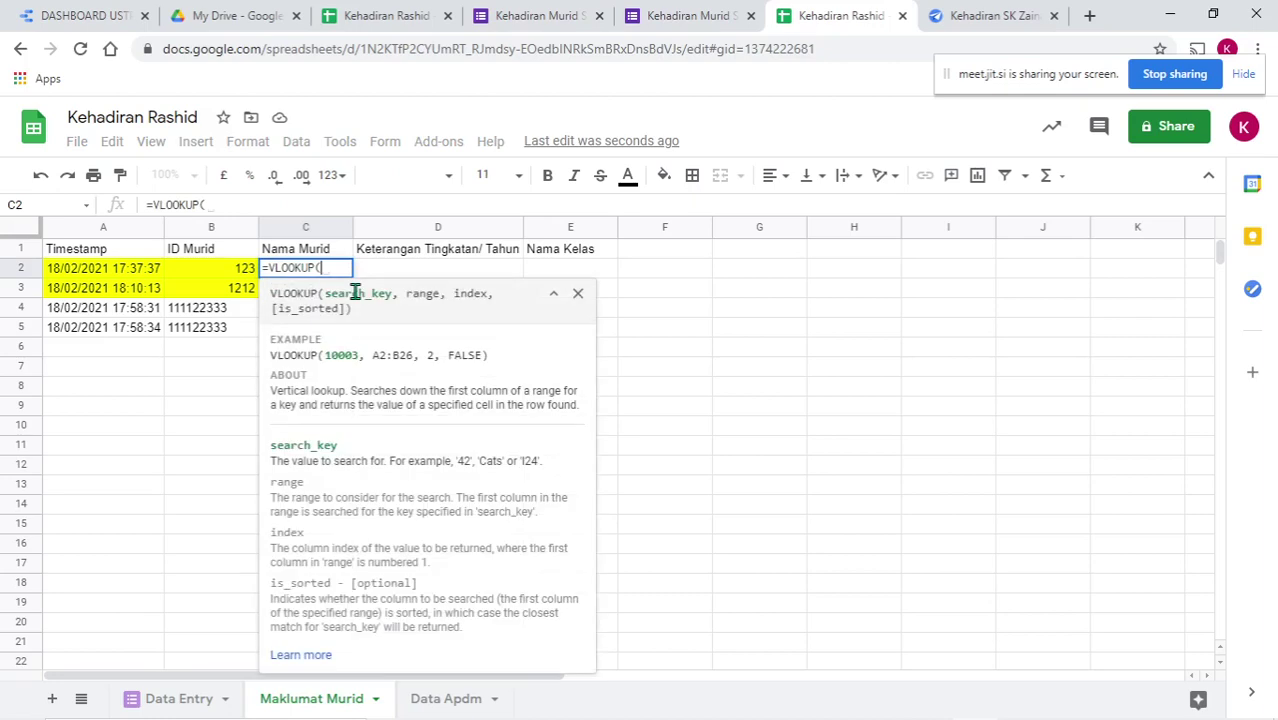
click(204, 274)
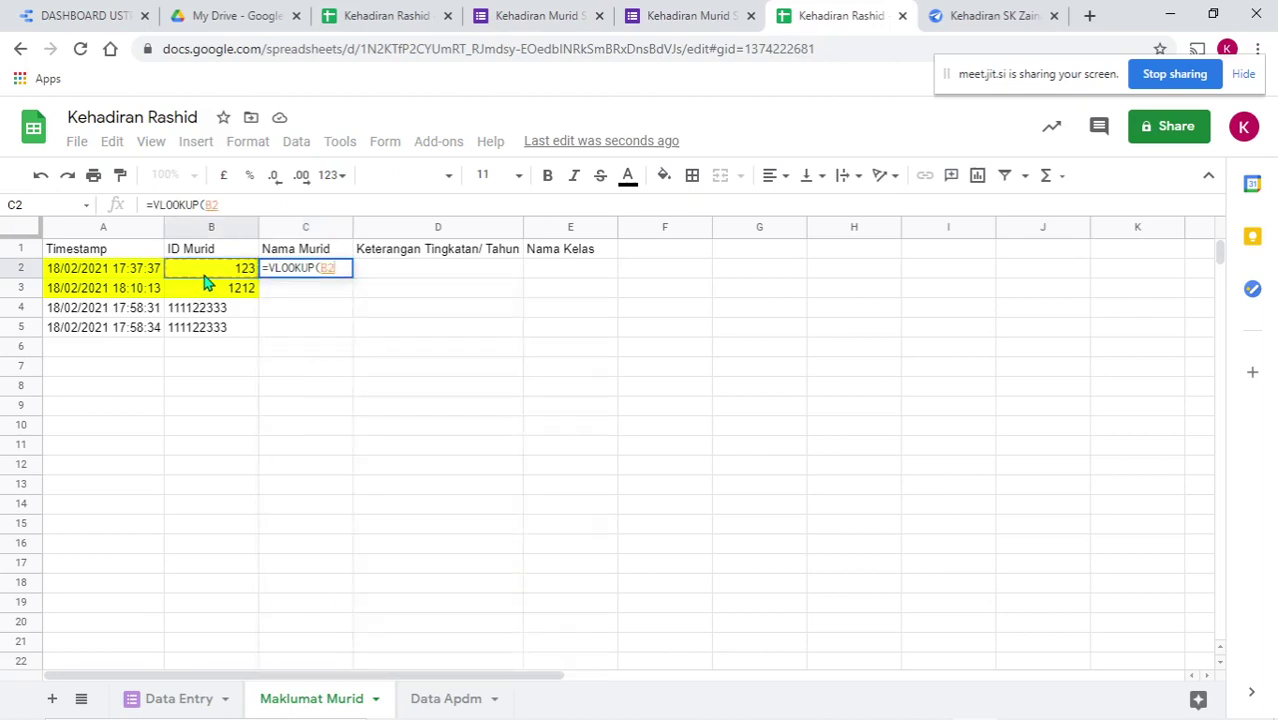
text(,)
- Complete the VLOOKUP with columns A:D of the Data Apdm sheet as range, index 2 and is_sorted 0
click(435, 700)
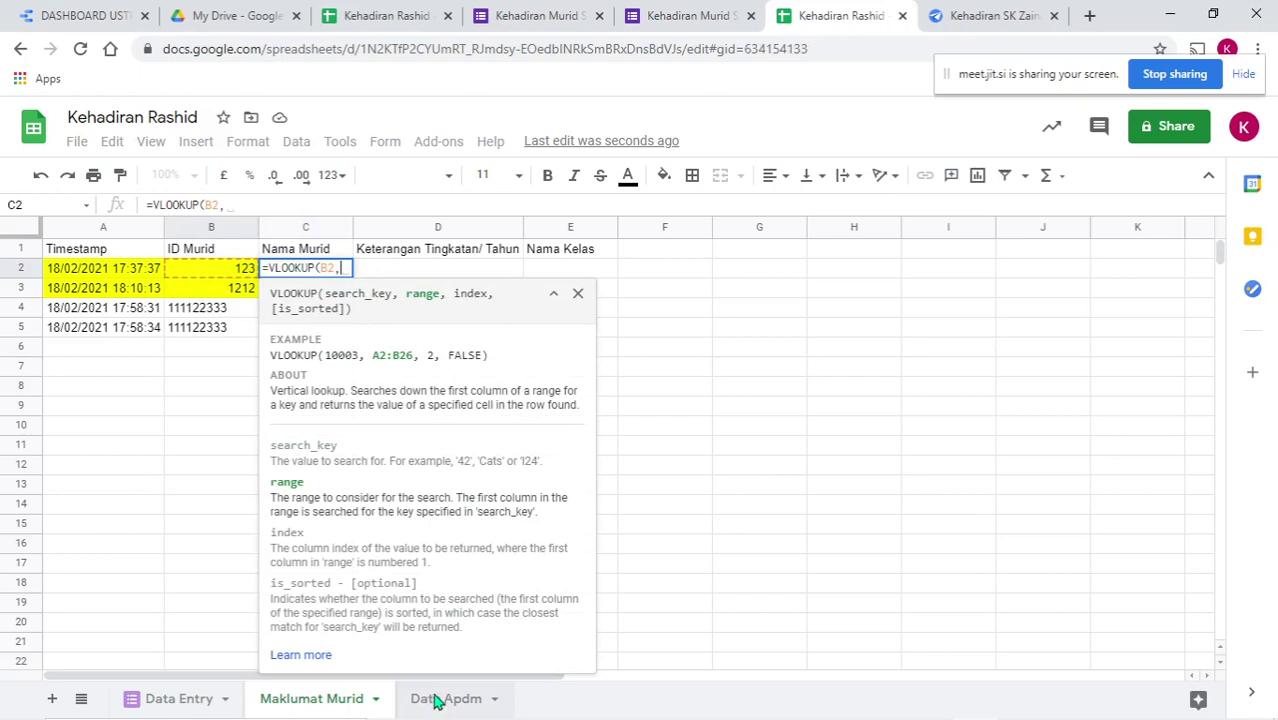
drag(86, 228, 610, 268)
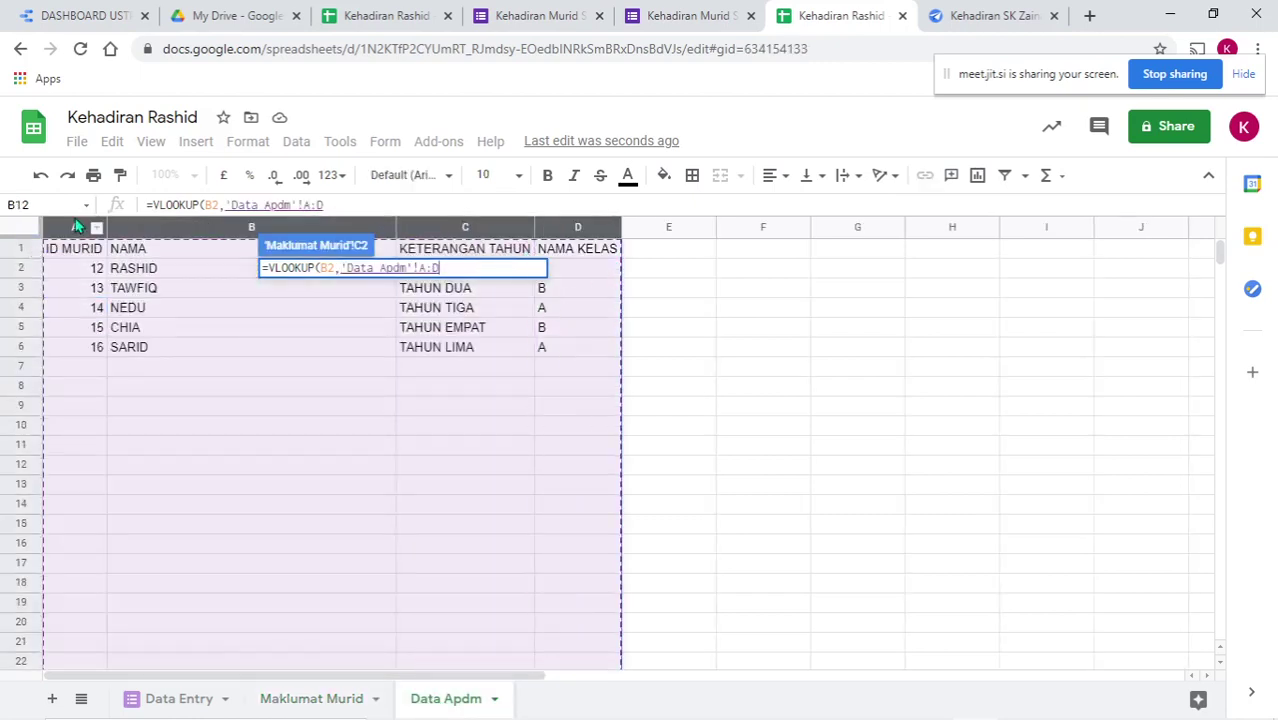
text(,)
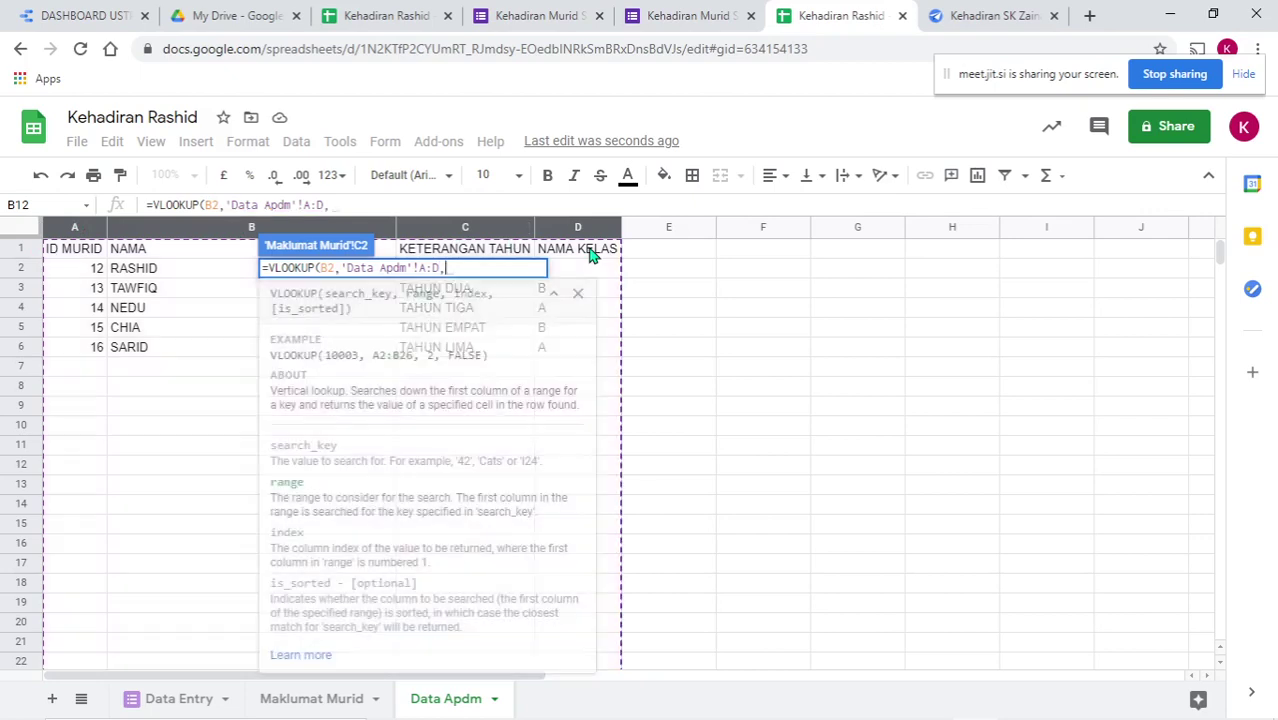
text(2,)
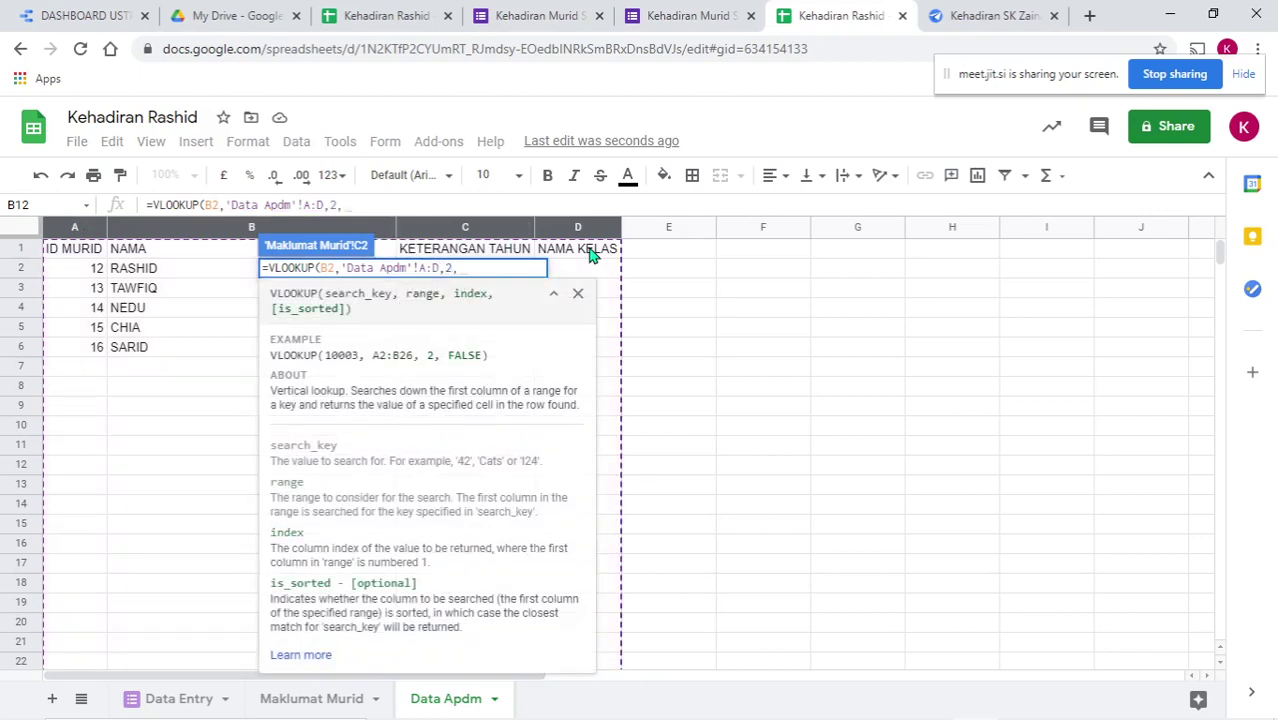
text(0)
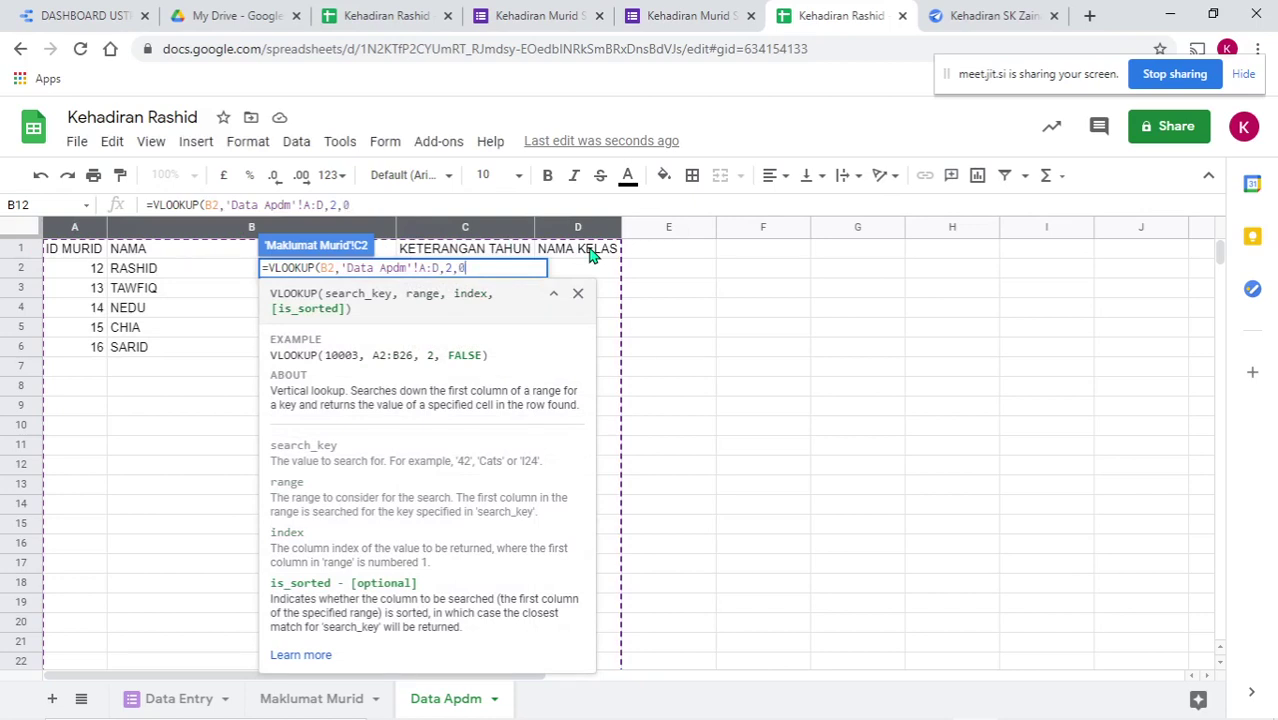
text())
key(Return)
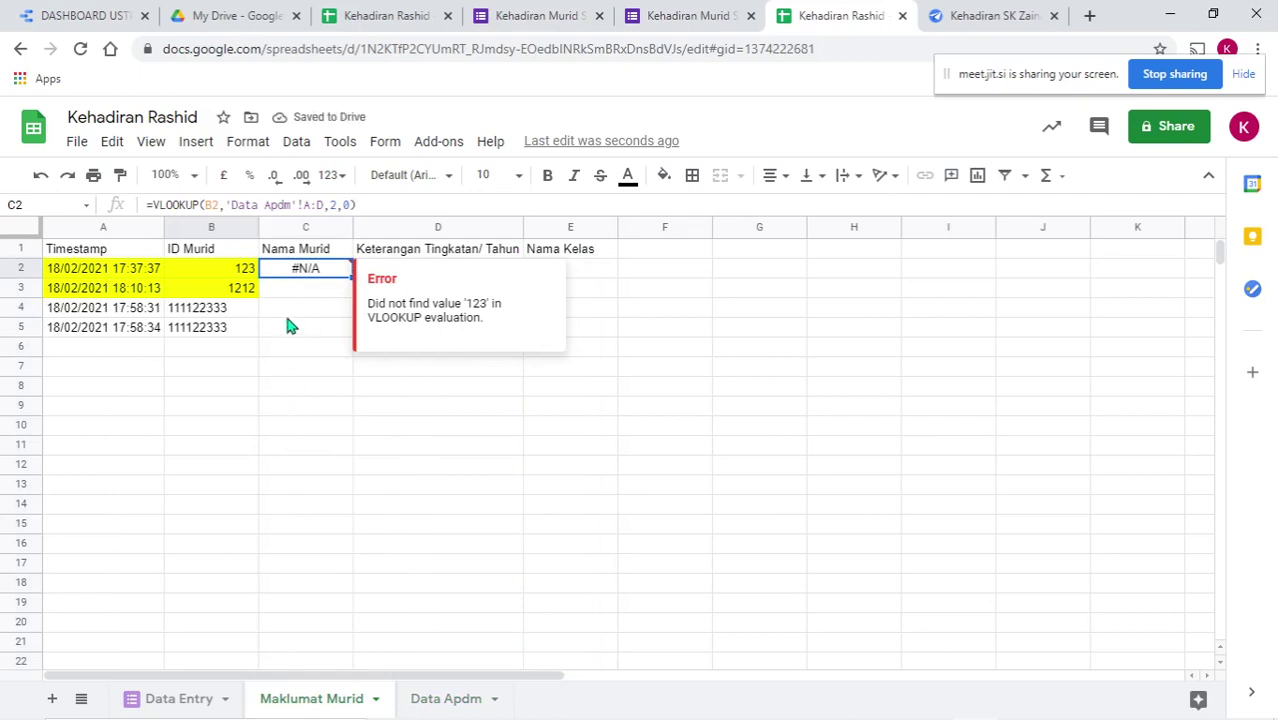
- Replace the ID Murid entries in cells B2 to B5 of the Data Entry sheet with the first four student IDs from Data Apdm
click(180, 699)
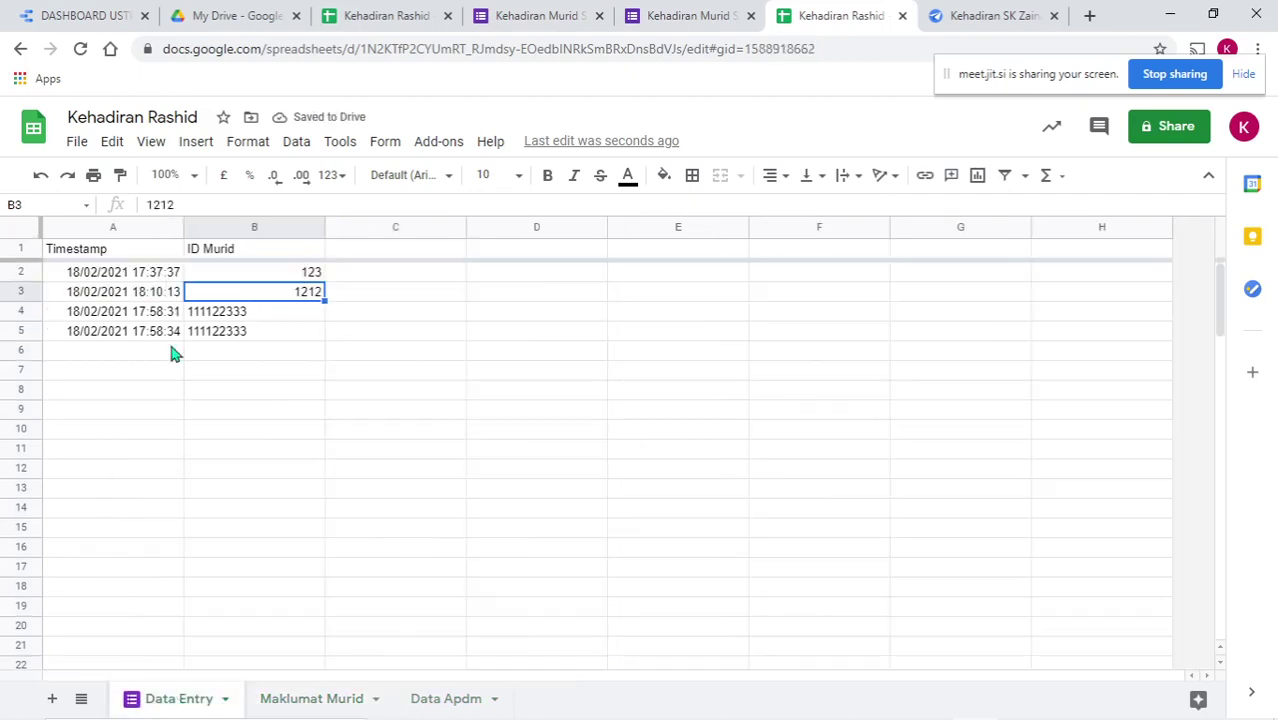
click(312, 276)
text(12)
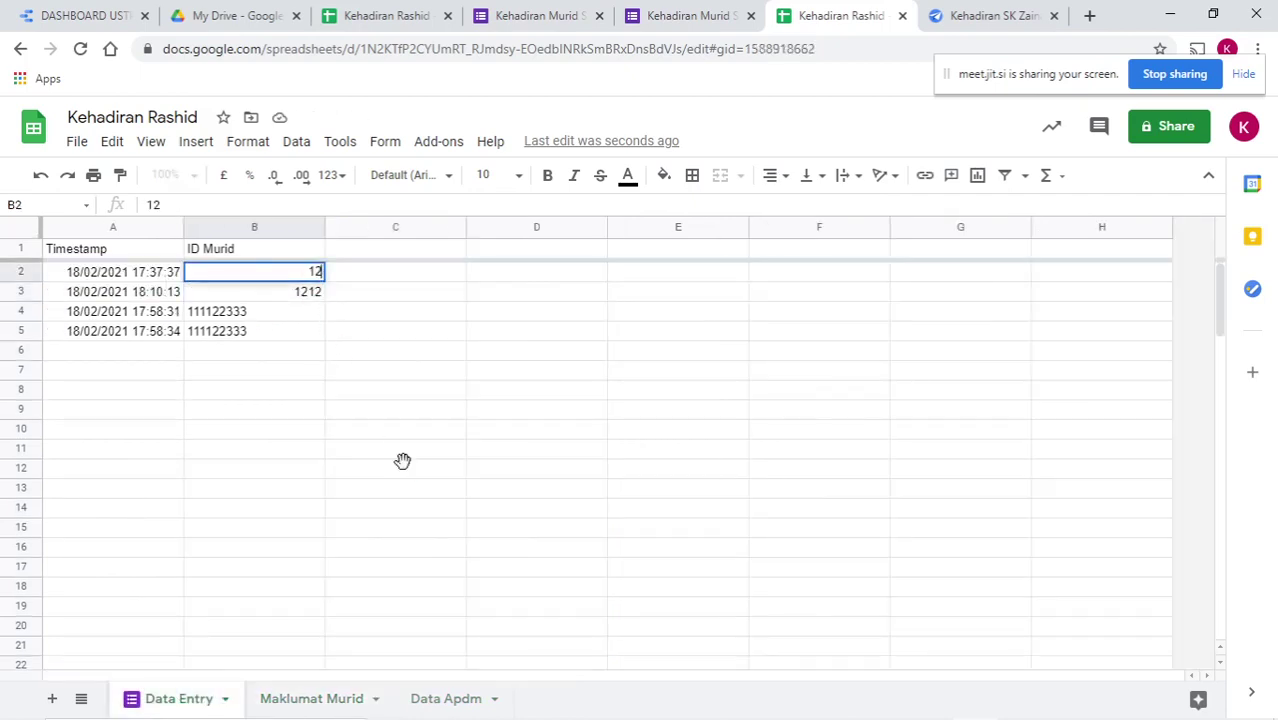
click(402, 462)
click(305, 298)
text(13)
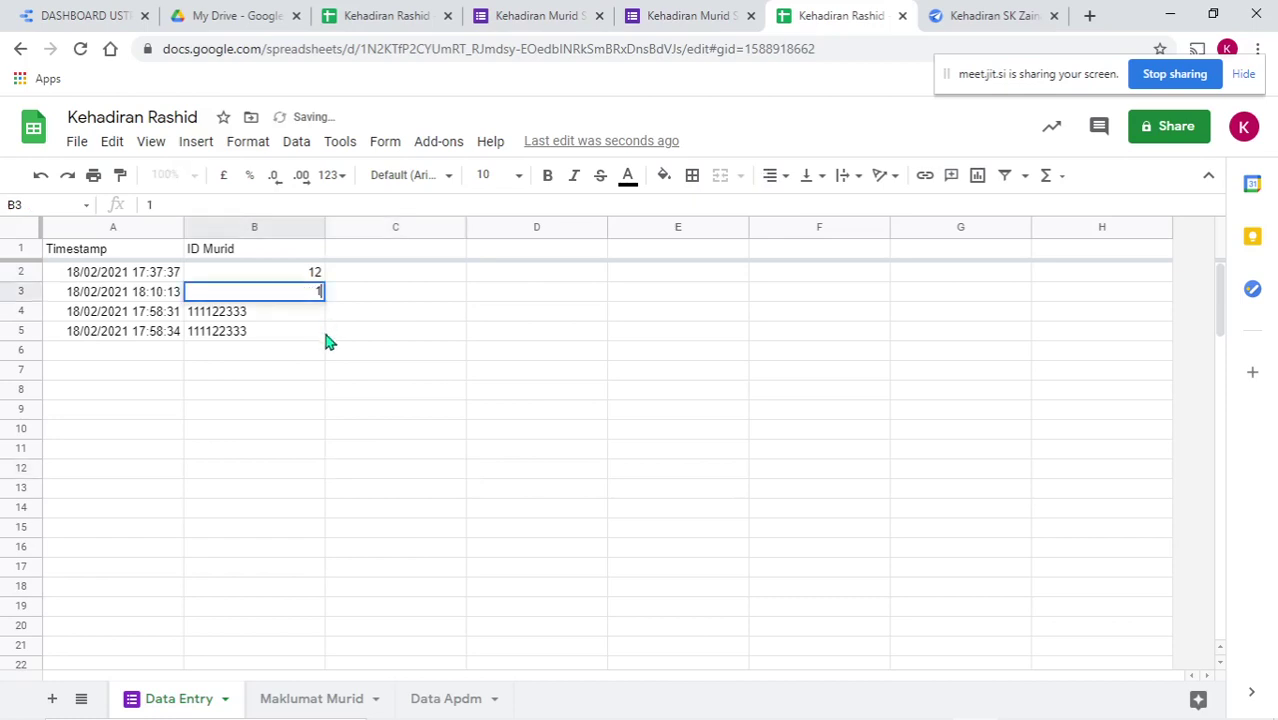
click(279, 318)
text(4)
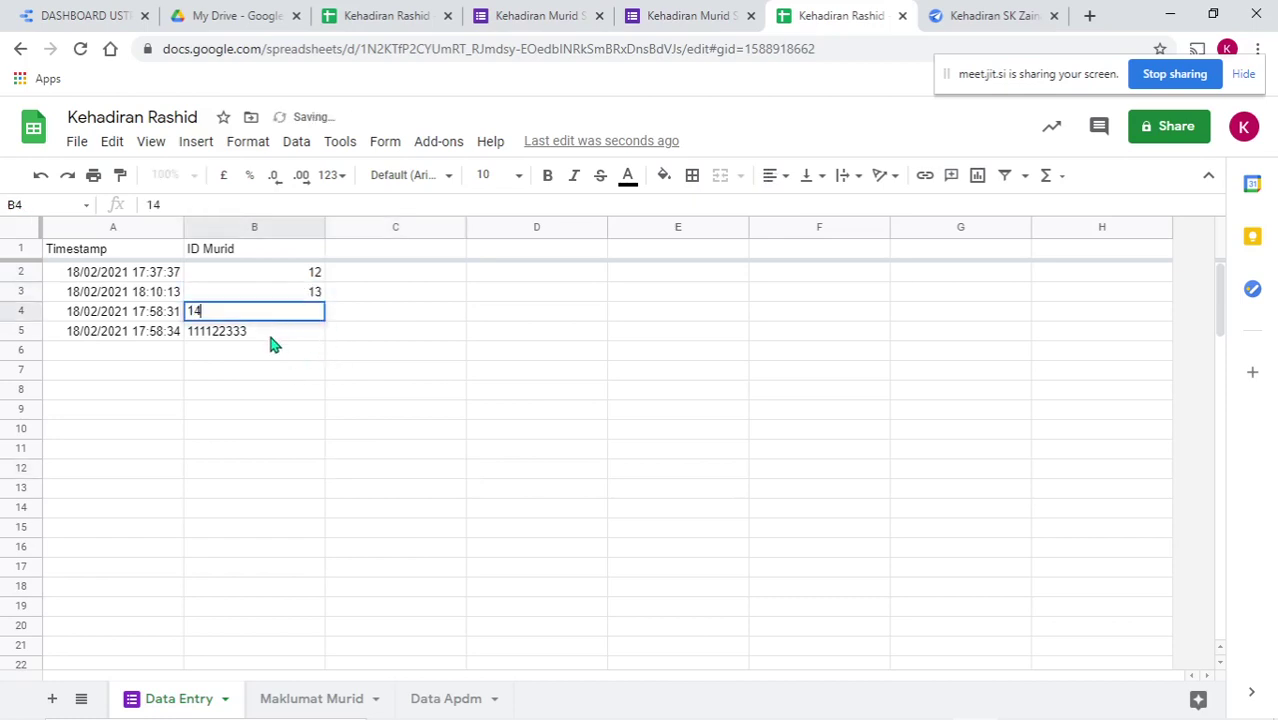
key(Return)
text(15)
key(Down)
key(Down)
key(Down)
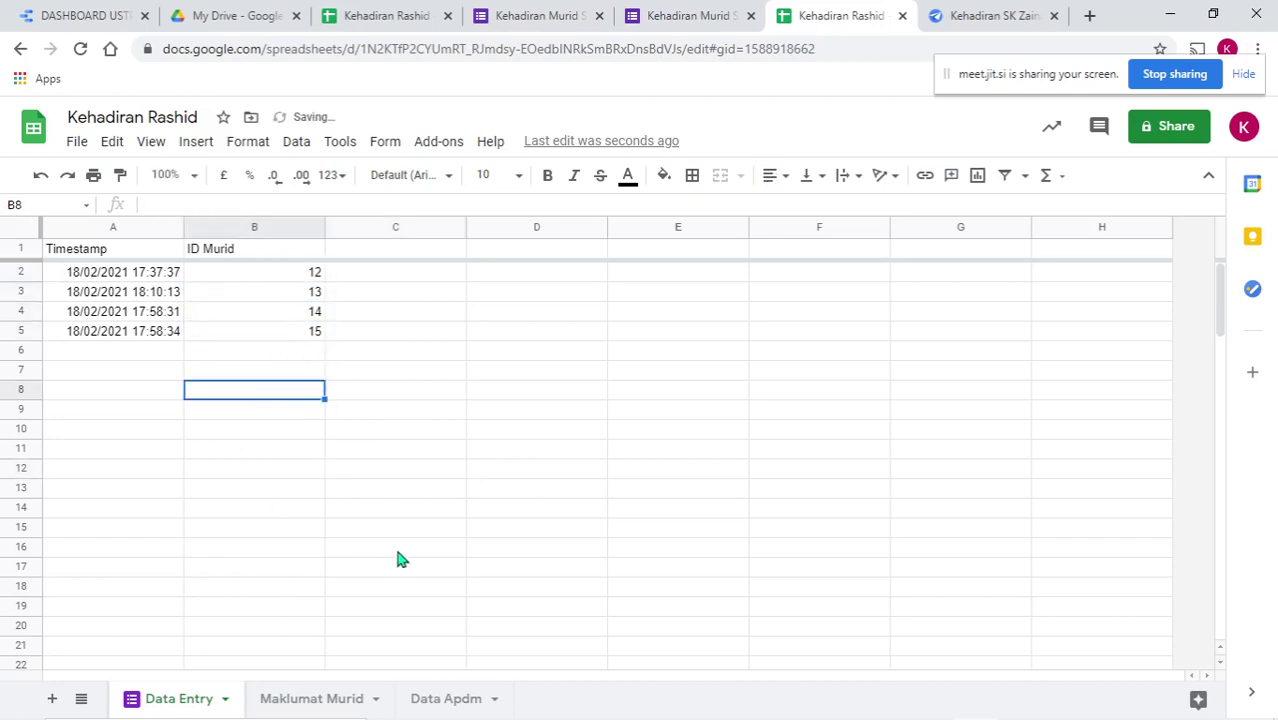
- Wrap the VLOOKUP in cell C2 of Maklumat Murid in ARRAYFORMULA and extend its search key to B2:B
click(300, 699)
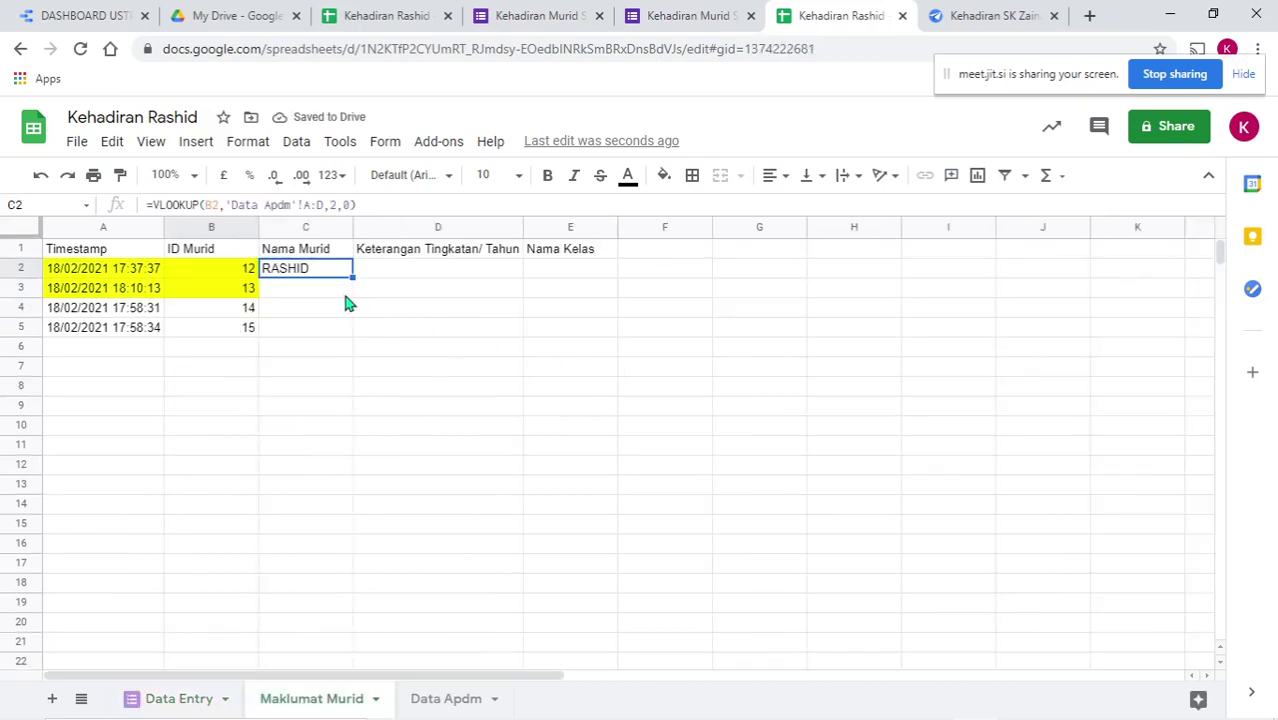
click(155, 207)
text(ARRAYF)
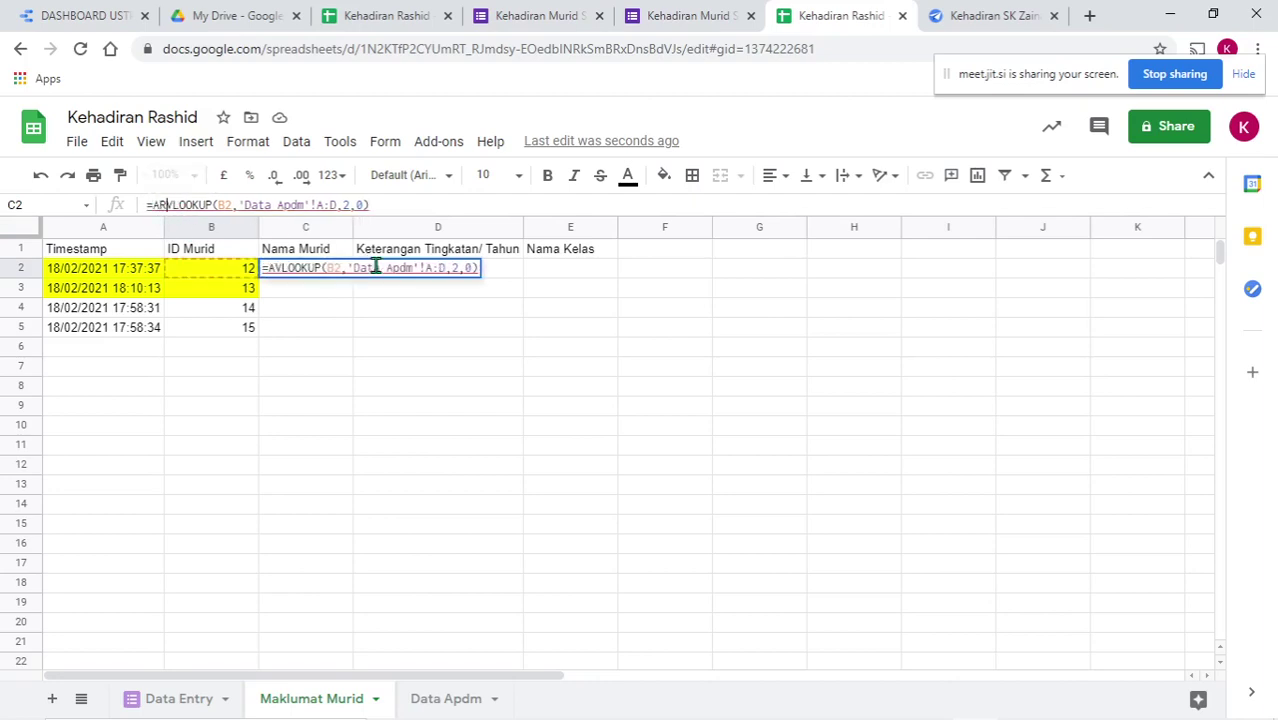
text(ORMULA()
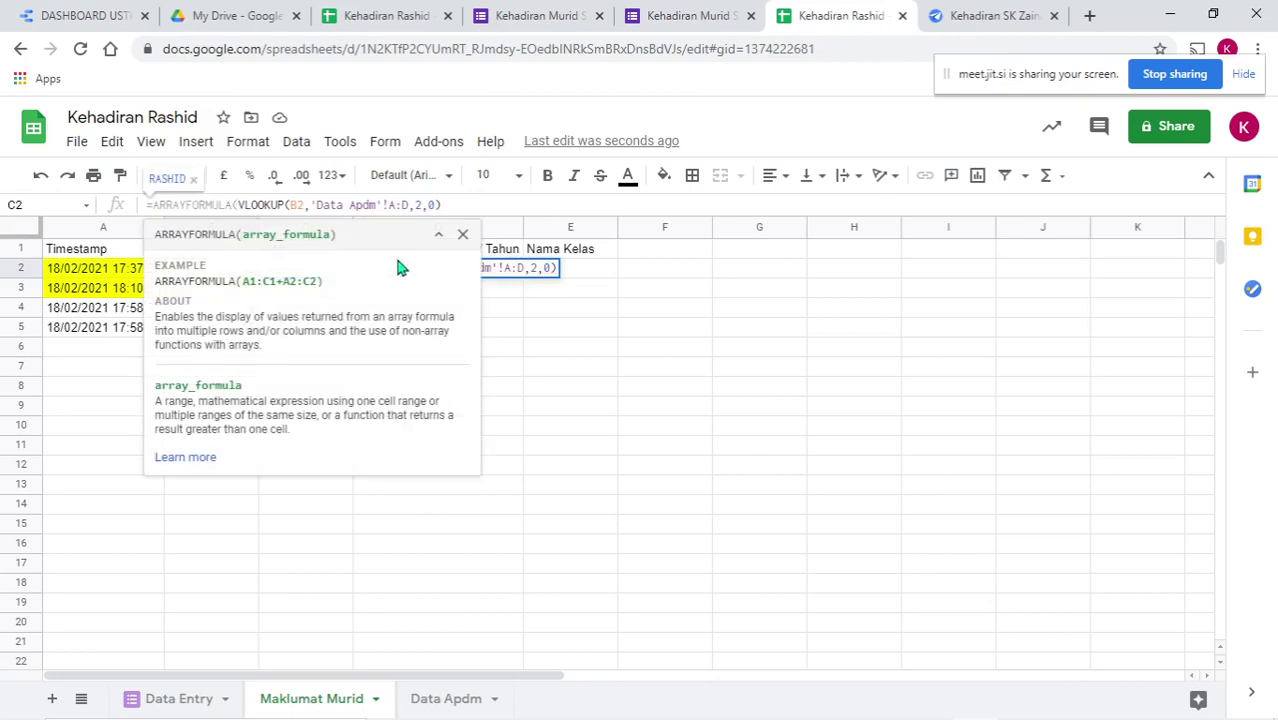
click(305, 205)
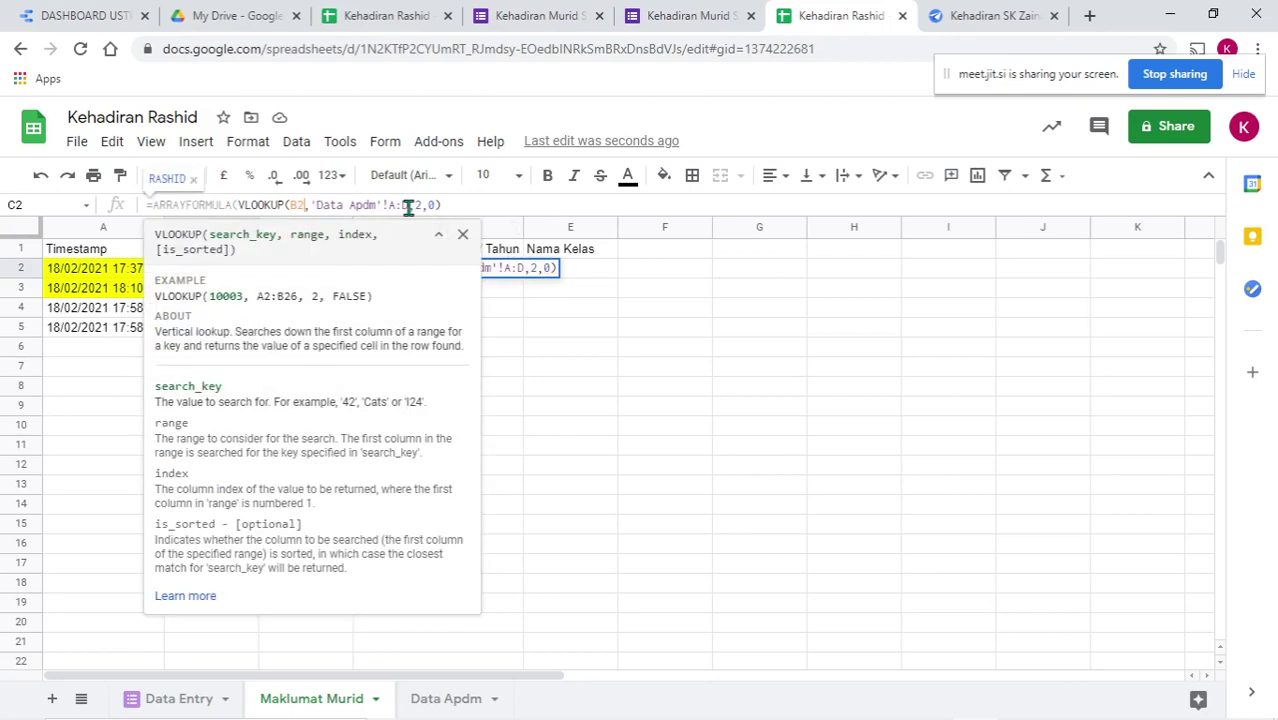
text(:B)
key(Return)
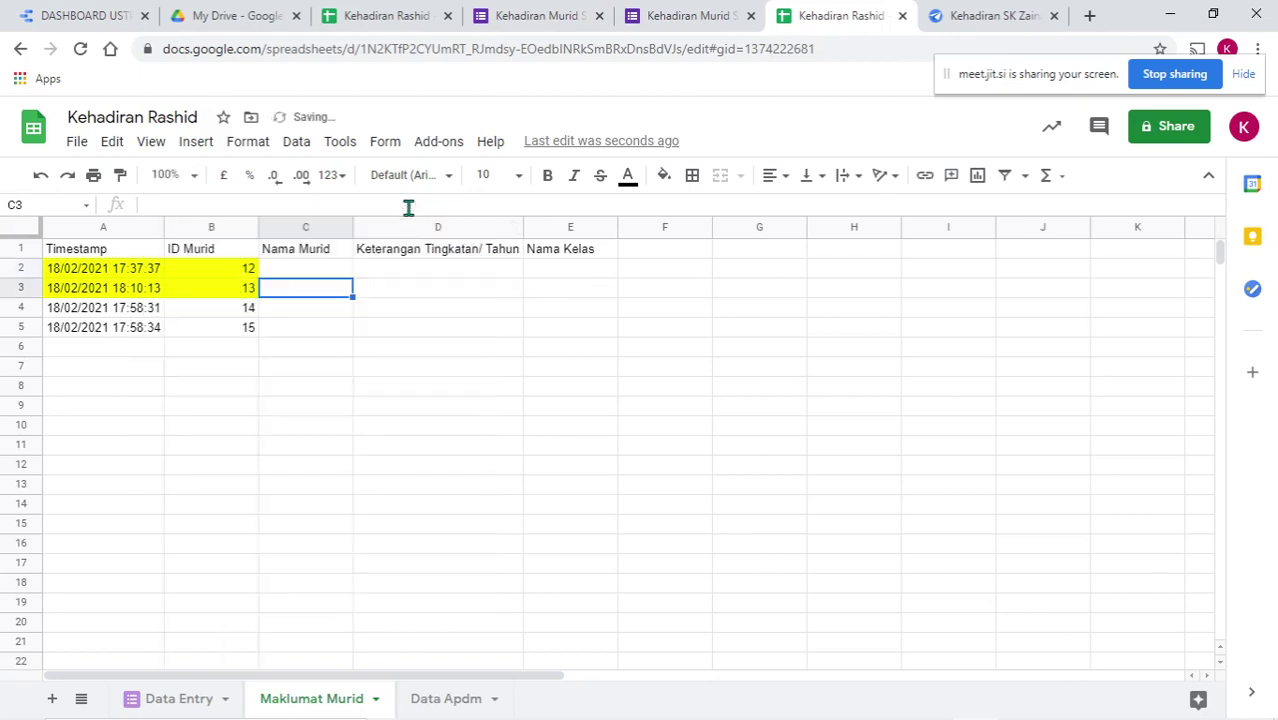
- Wrap the VLOOKUP inside C2's ARRAYFORMULA in IFERROR with "" as the value returned on error
click(315, 350)
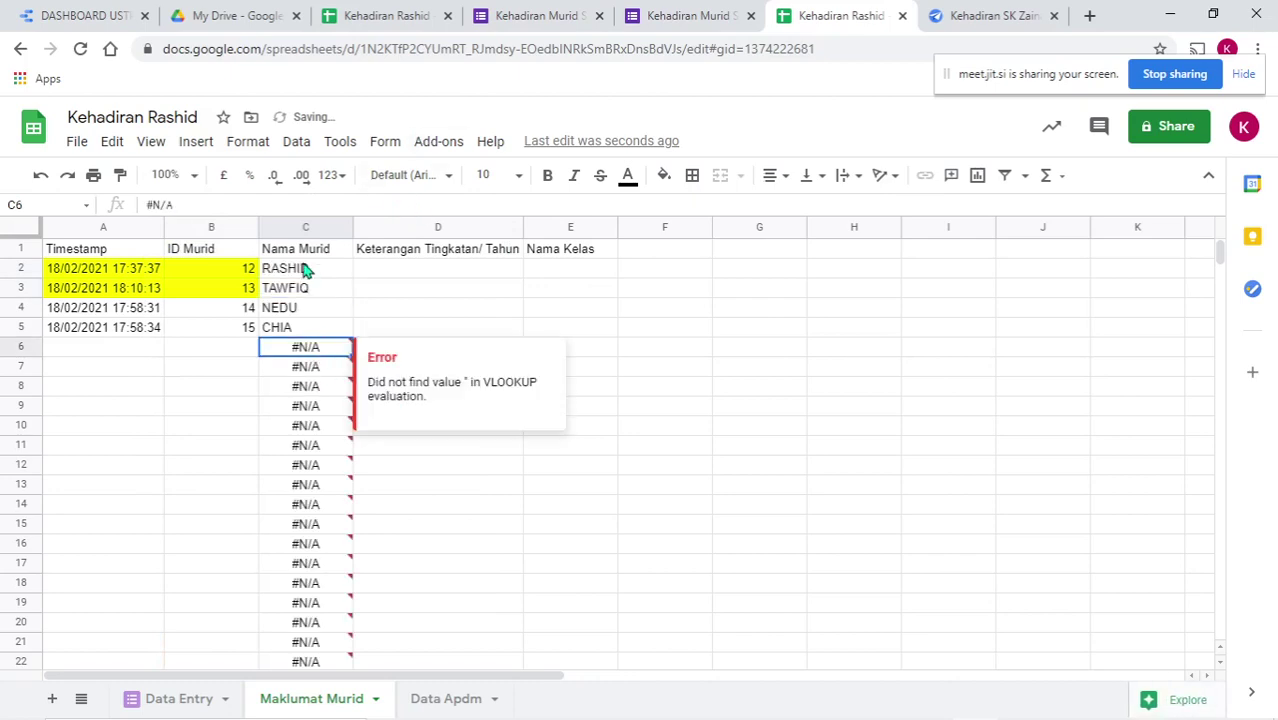
click(305, 270)
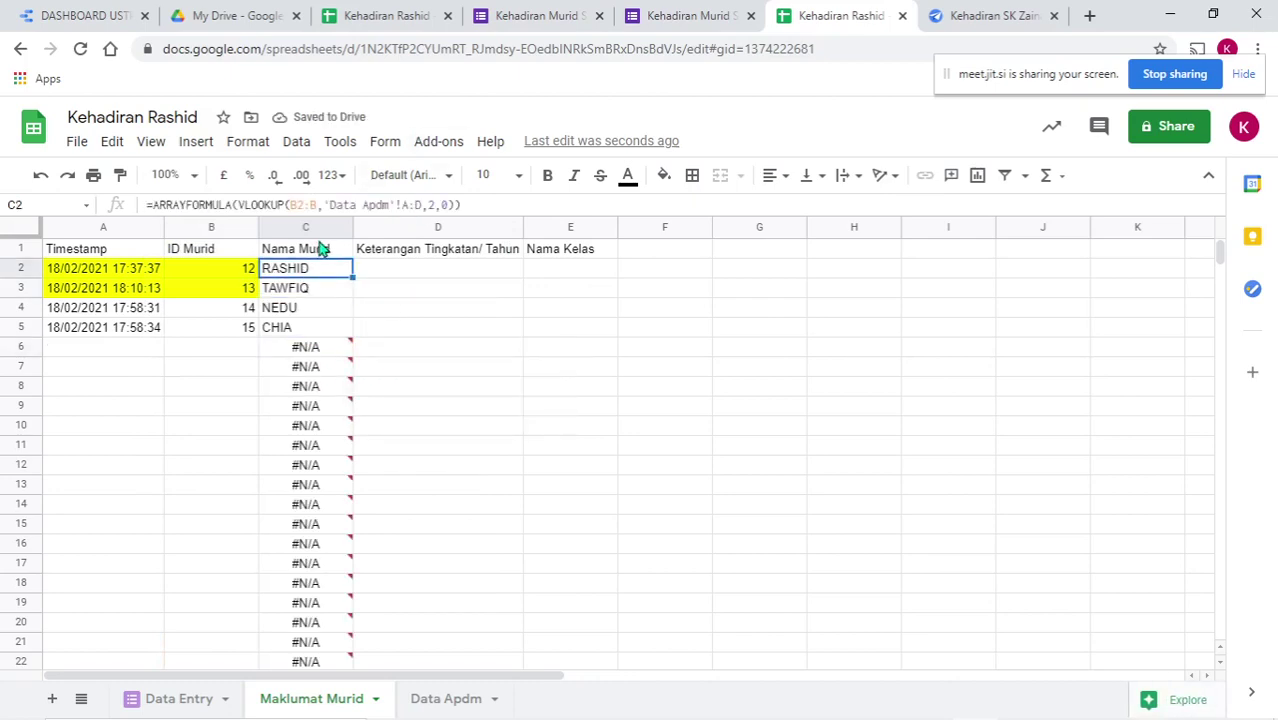
click(240, 205)
text(IFE)
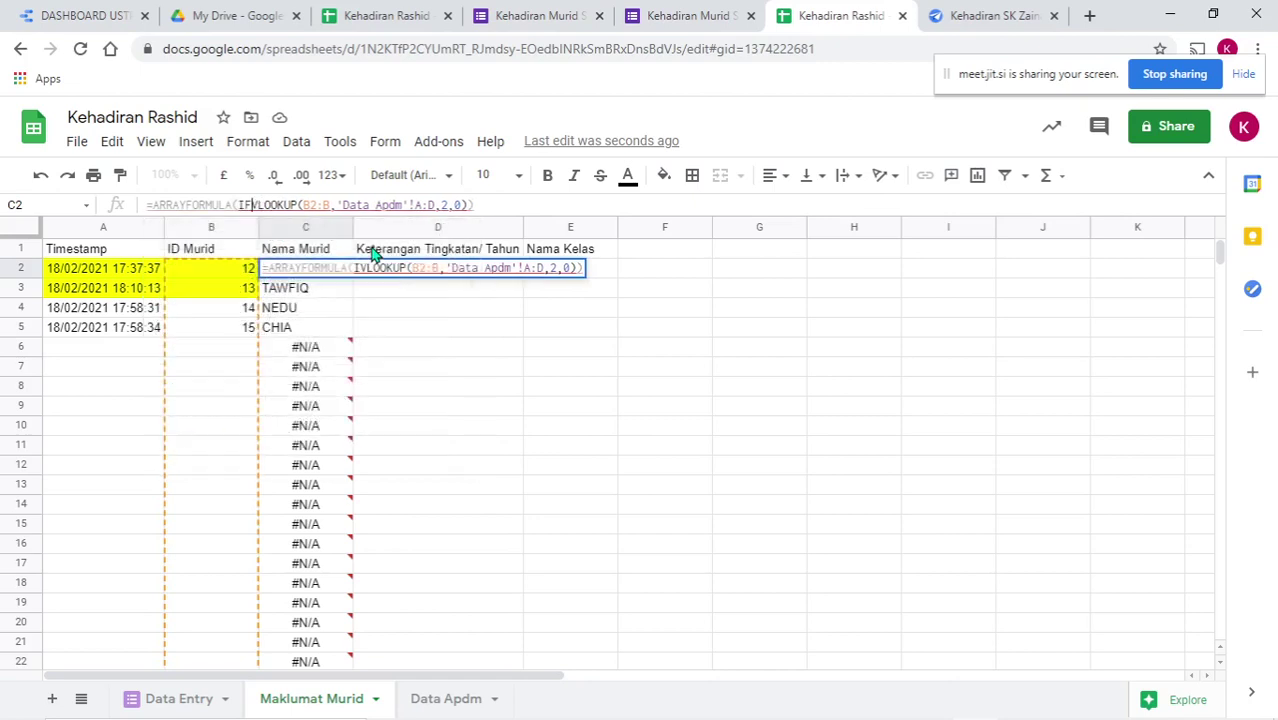
text(RROR()
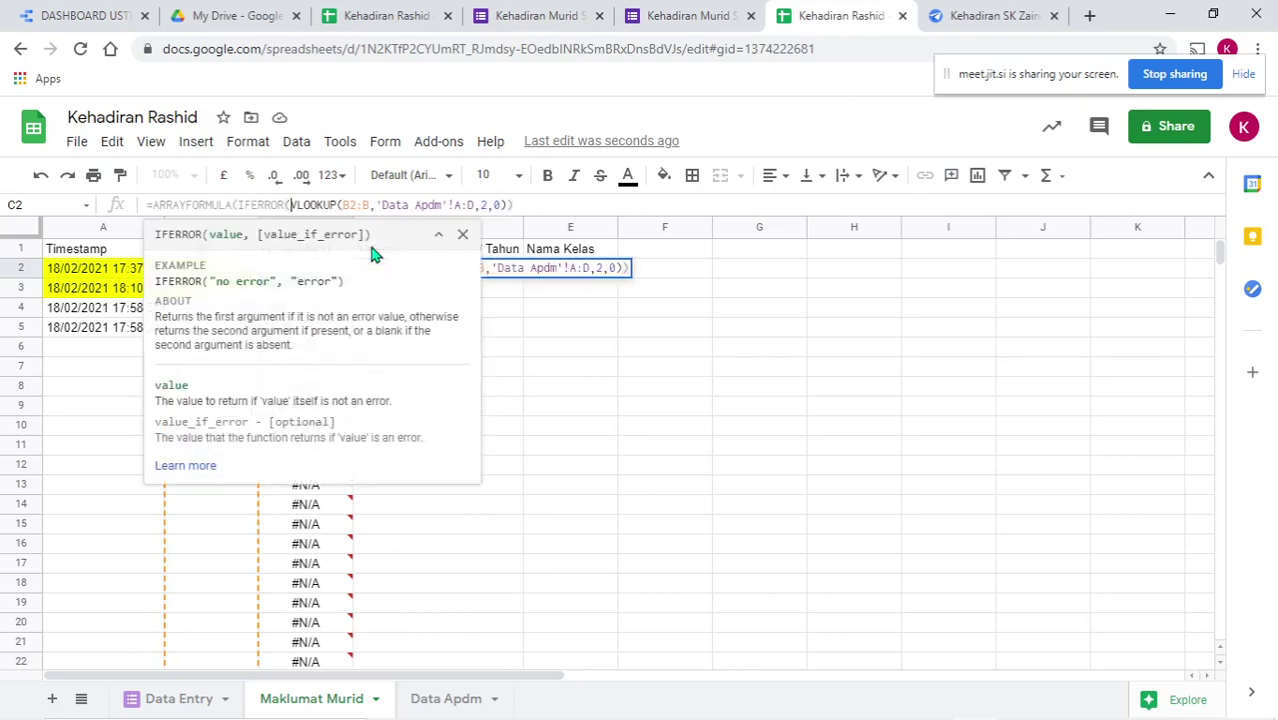
click(552, 203)
key(BackSpace)
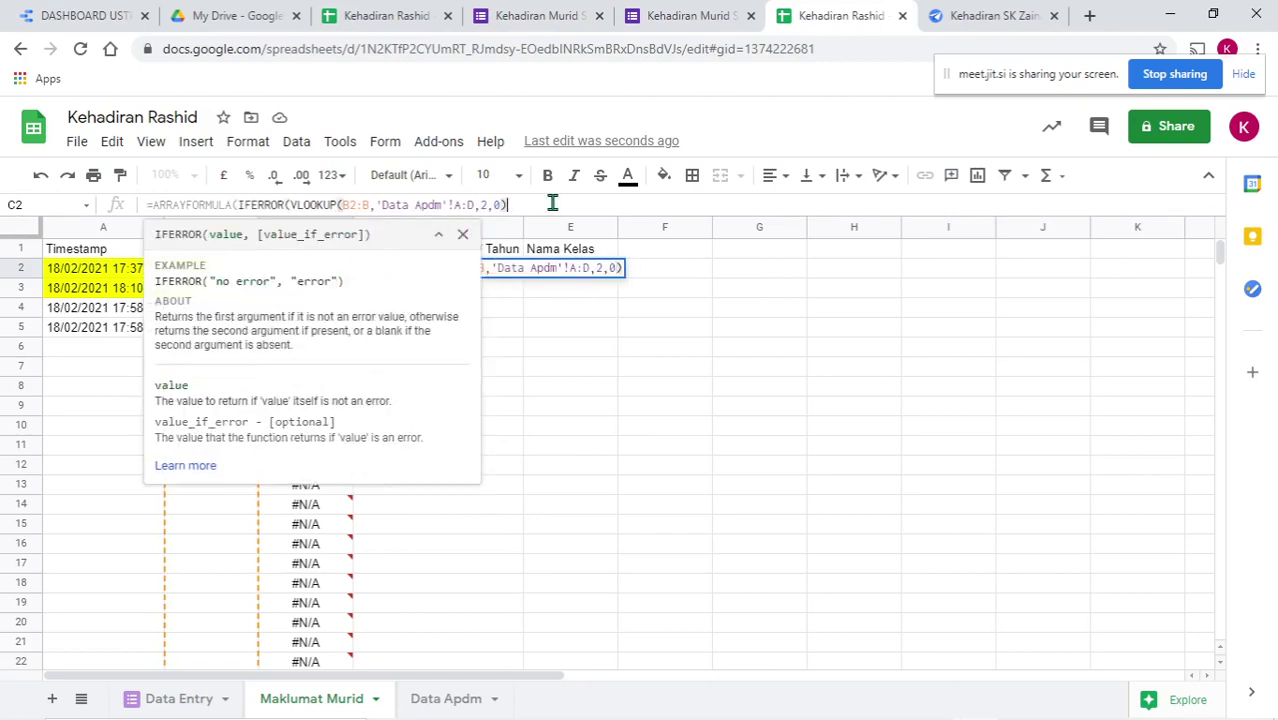
text(,)
text("")
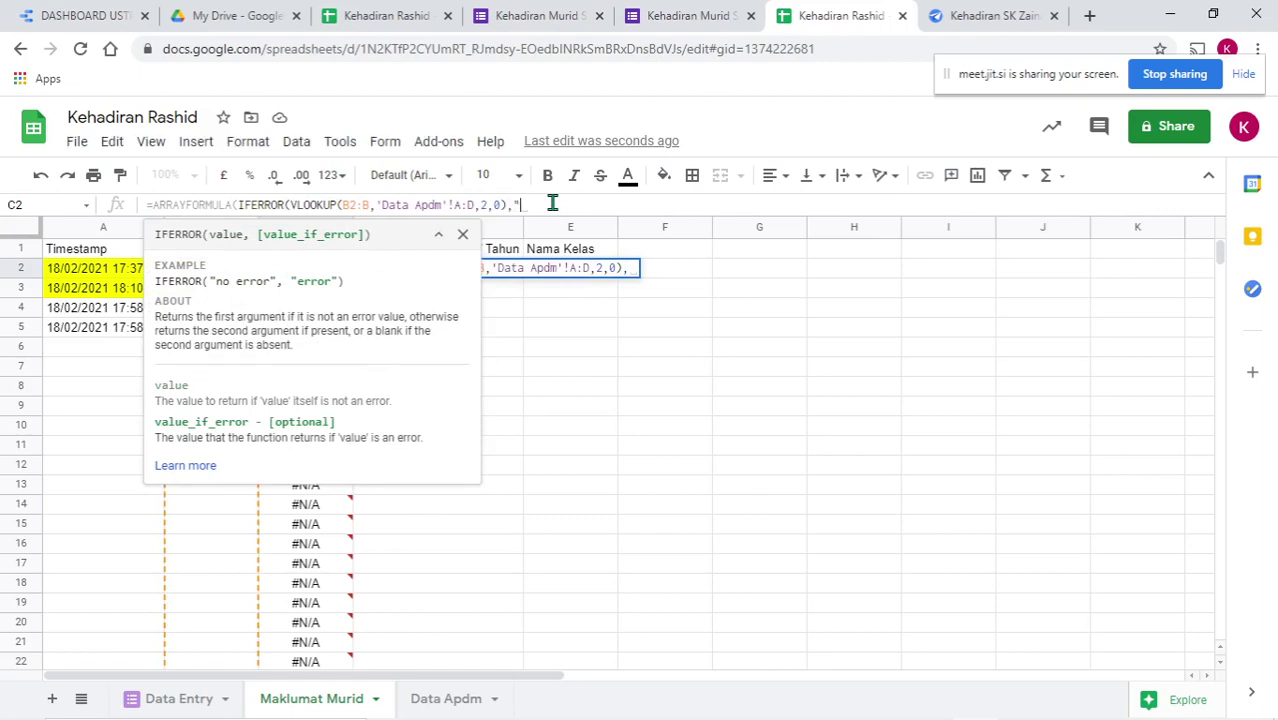
text())
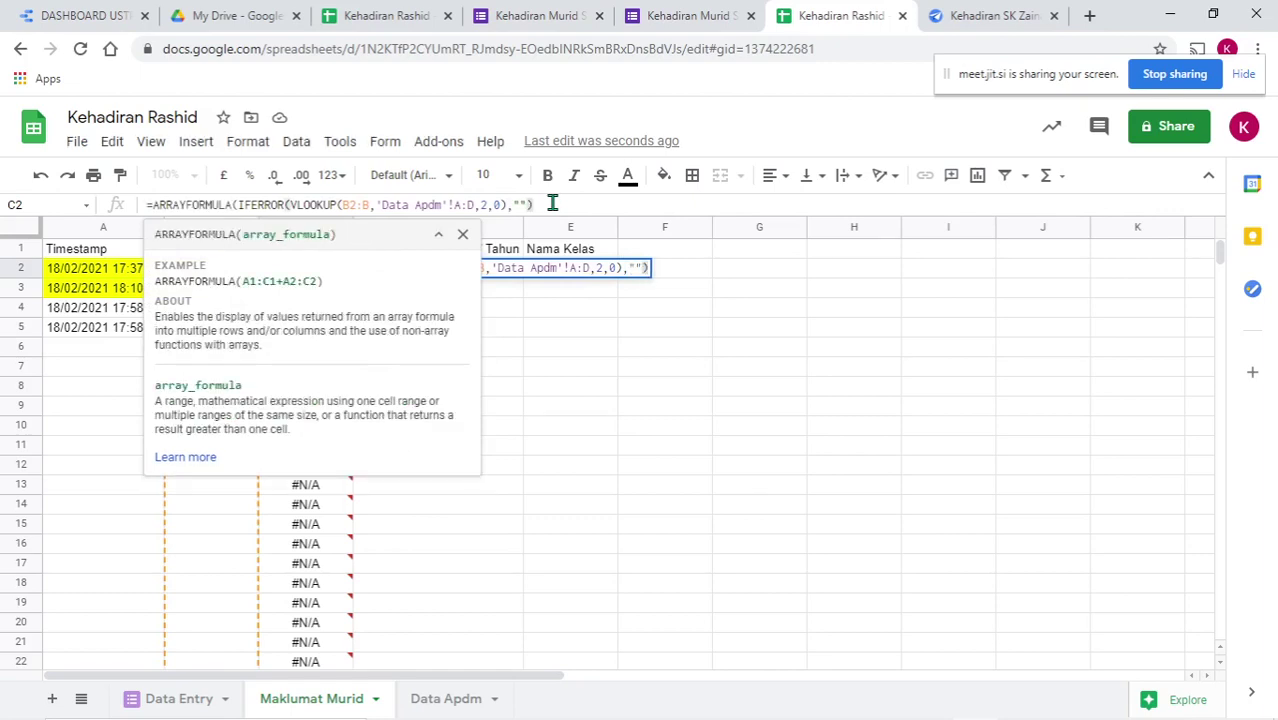
key(Return)
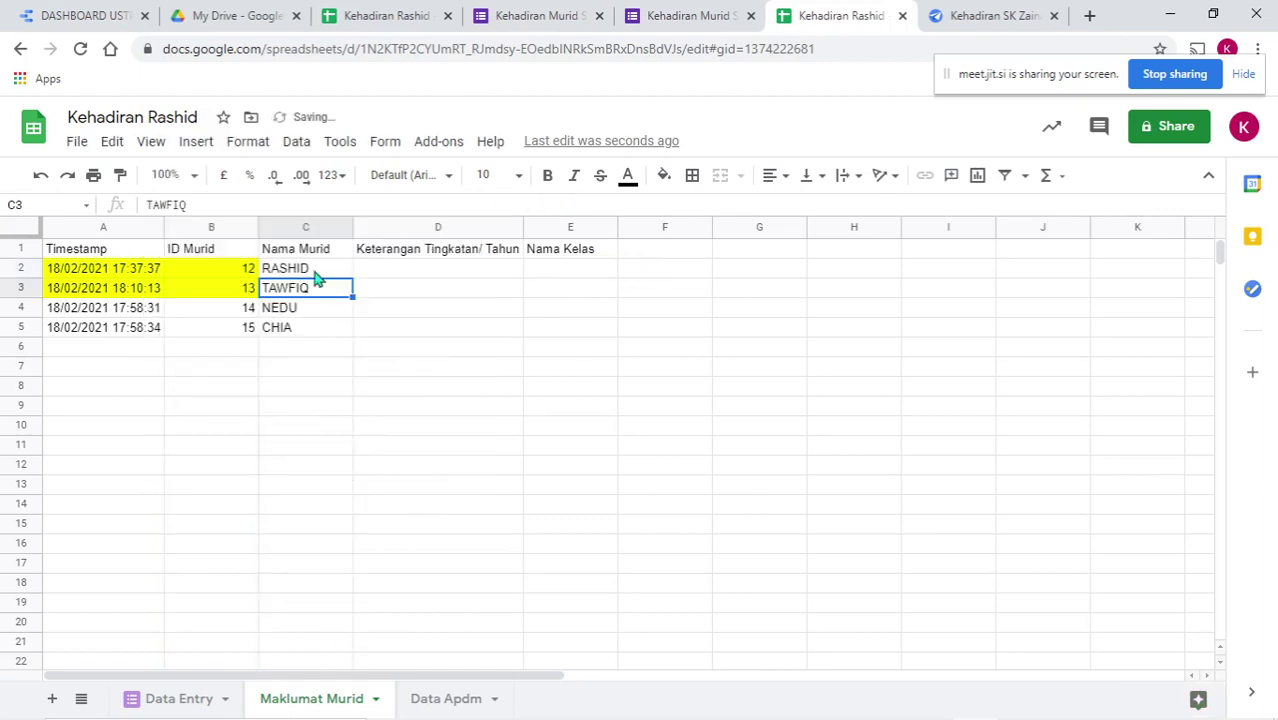
- Make the VLOOKUP references in cell C2 of Maklumat Murid absolute, as $B$2:$B and 'Data Apdm'!$A:$D
click(328, 270)
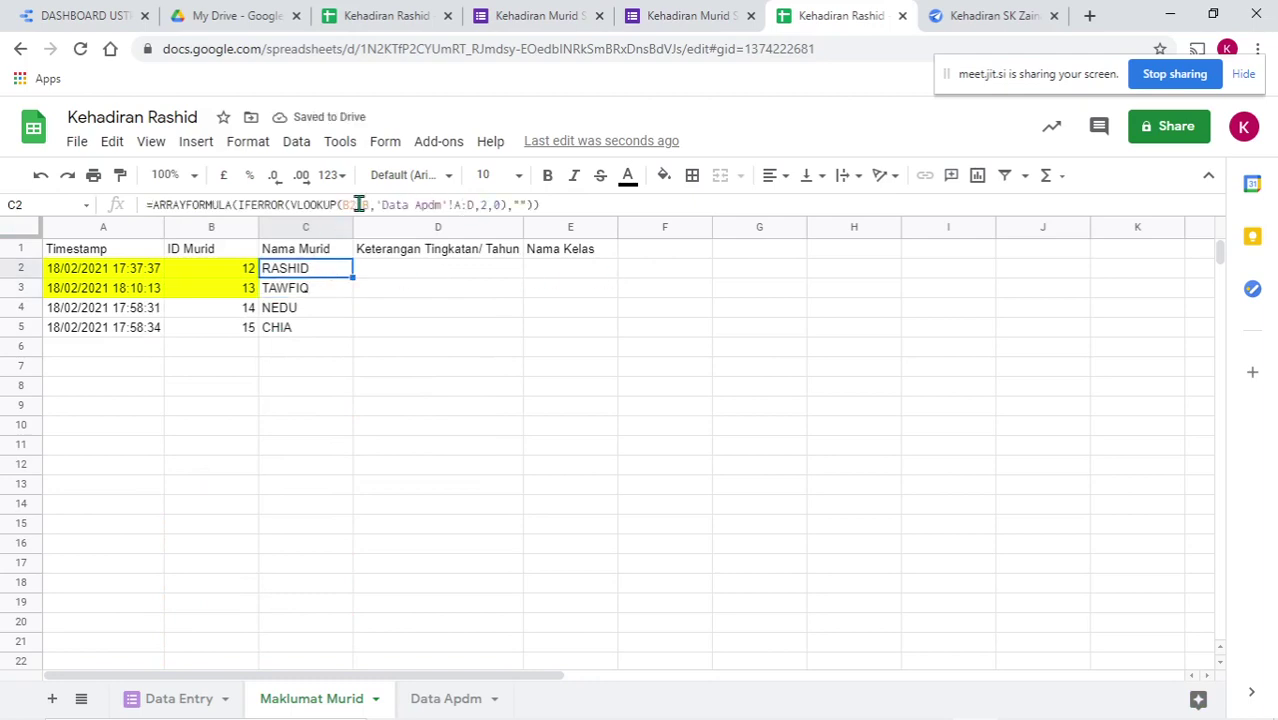
click(358, 204)
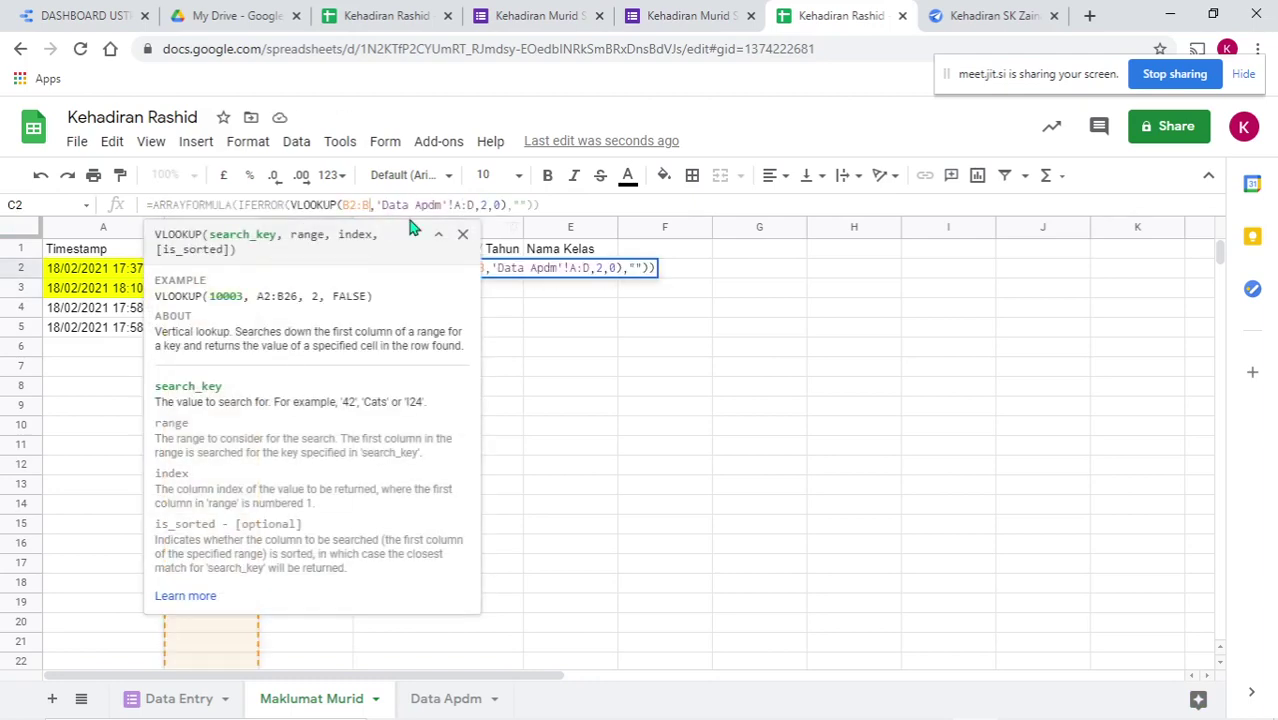
key(F4)
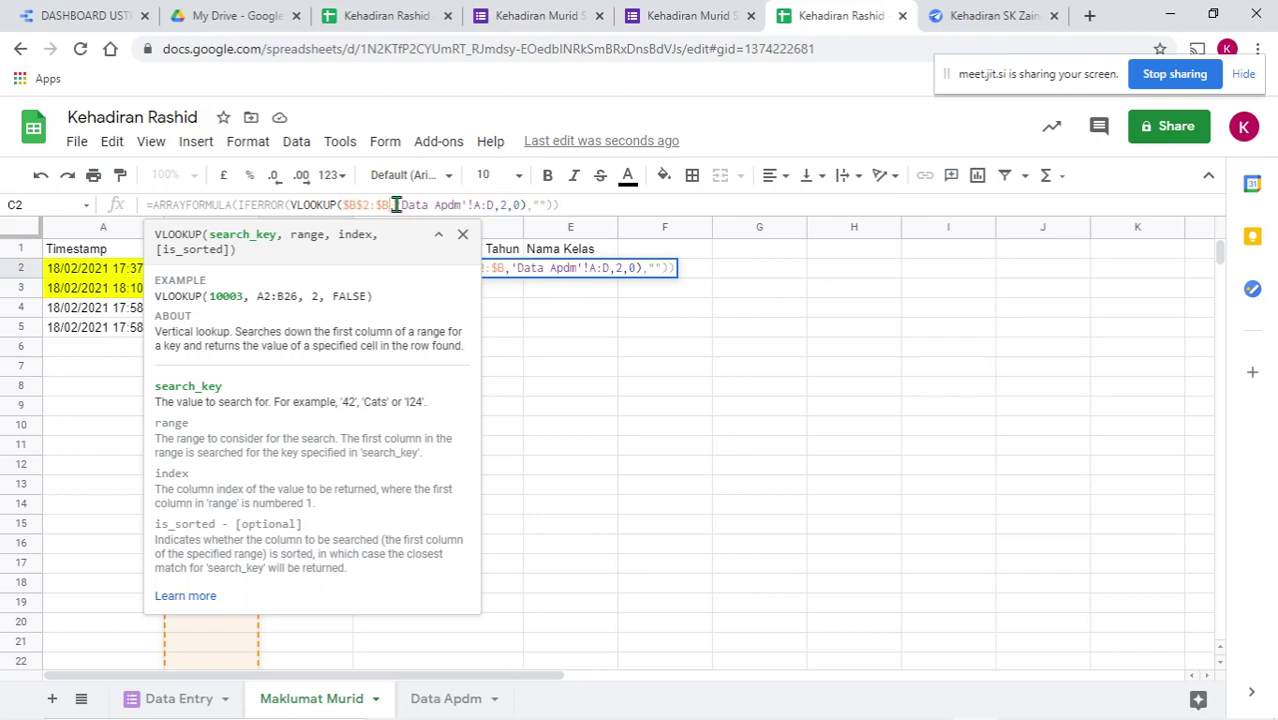
drag(340, 204, 365, 204)
click(493, 205)
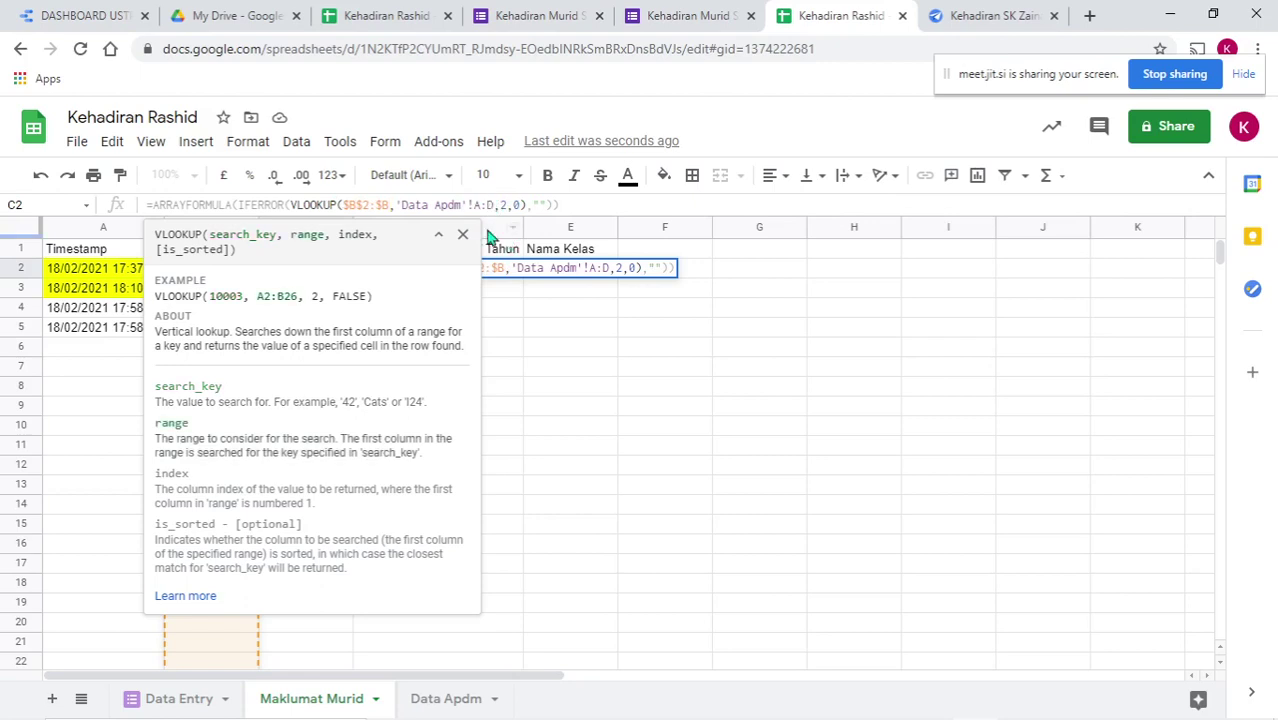
key(F4)
key(Return)
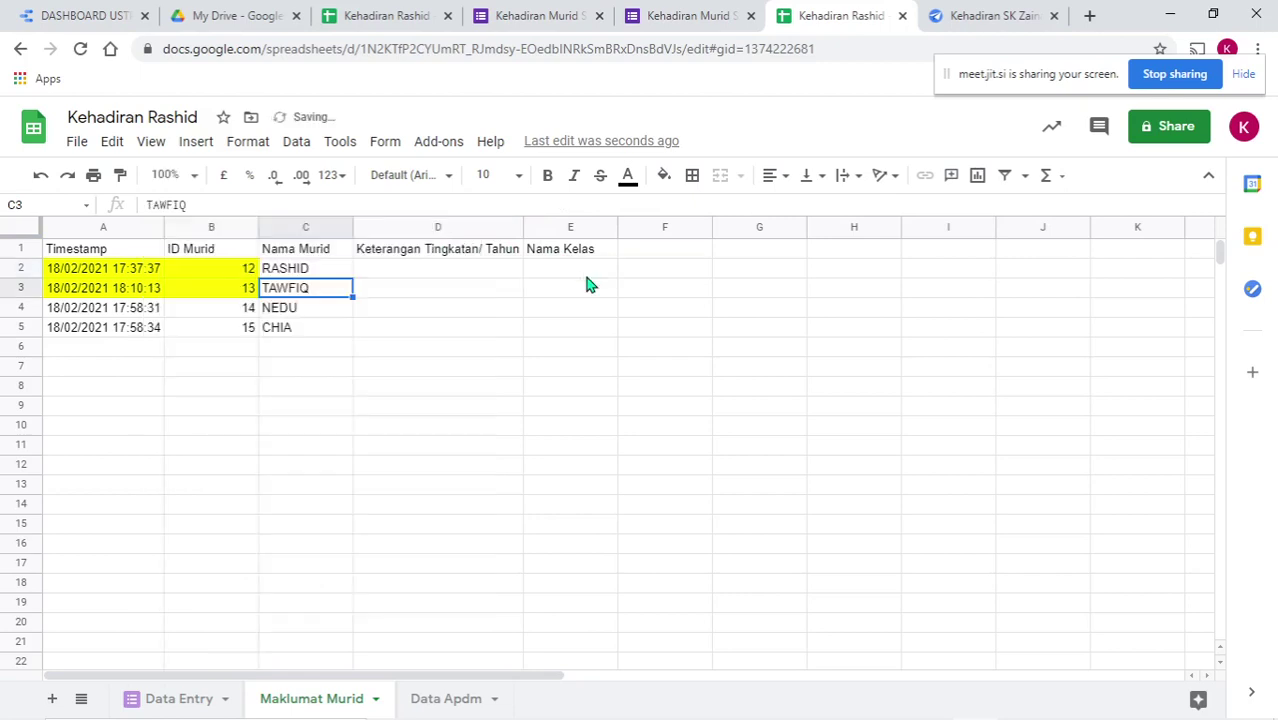
- Copy C2's formula across to D2 and E2, and set the VLOOKUP index in D2 to 3 for the year
click(320, 270)
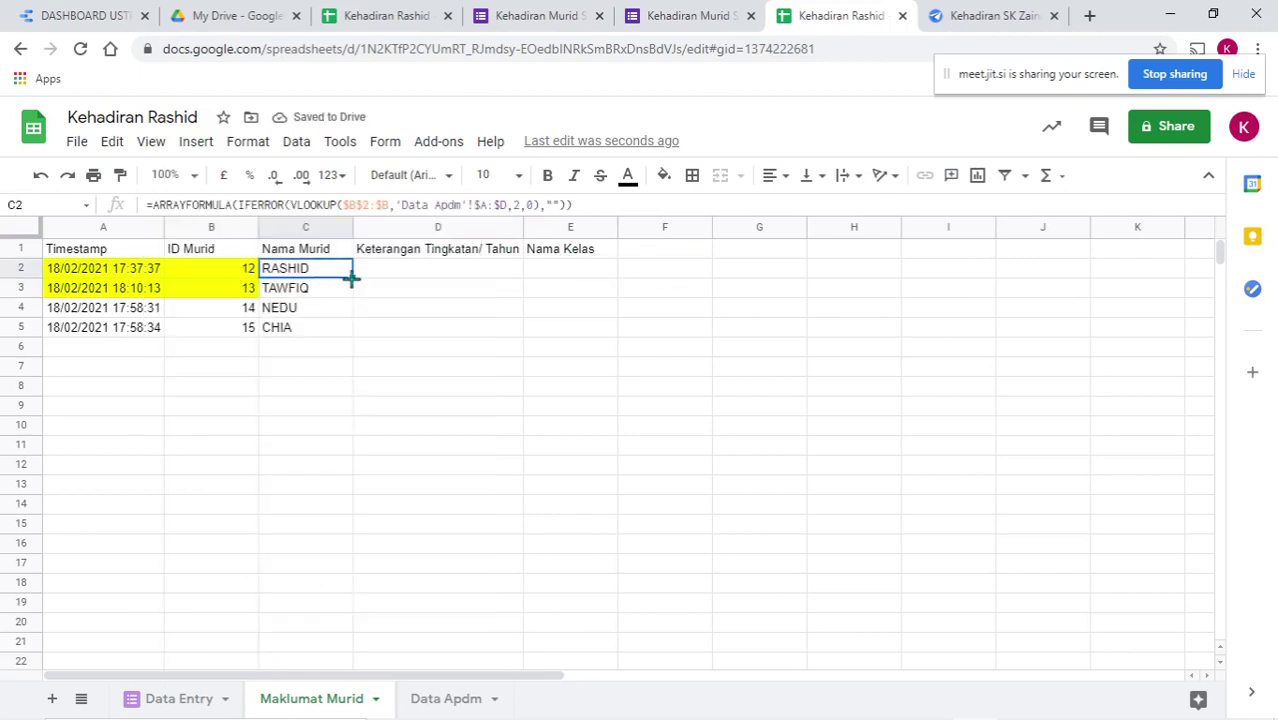
drag(352, 277, 465, 276)
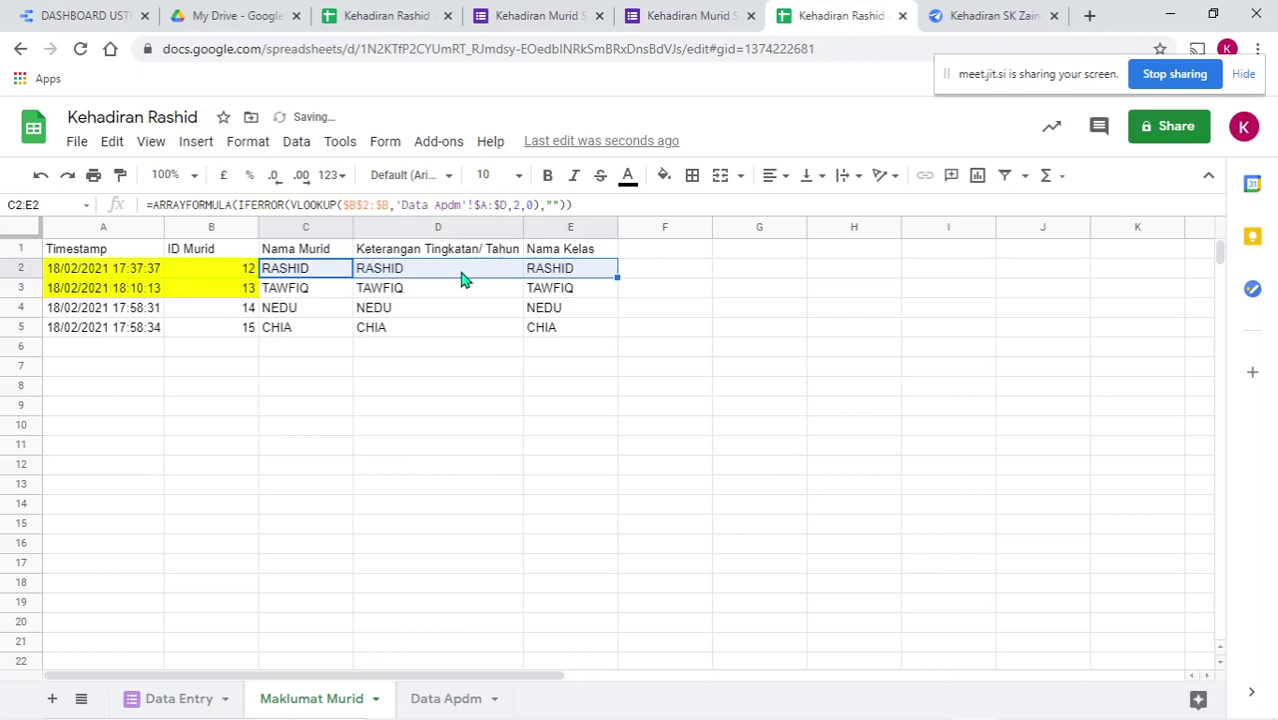
click(465, 272)
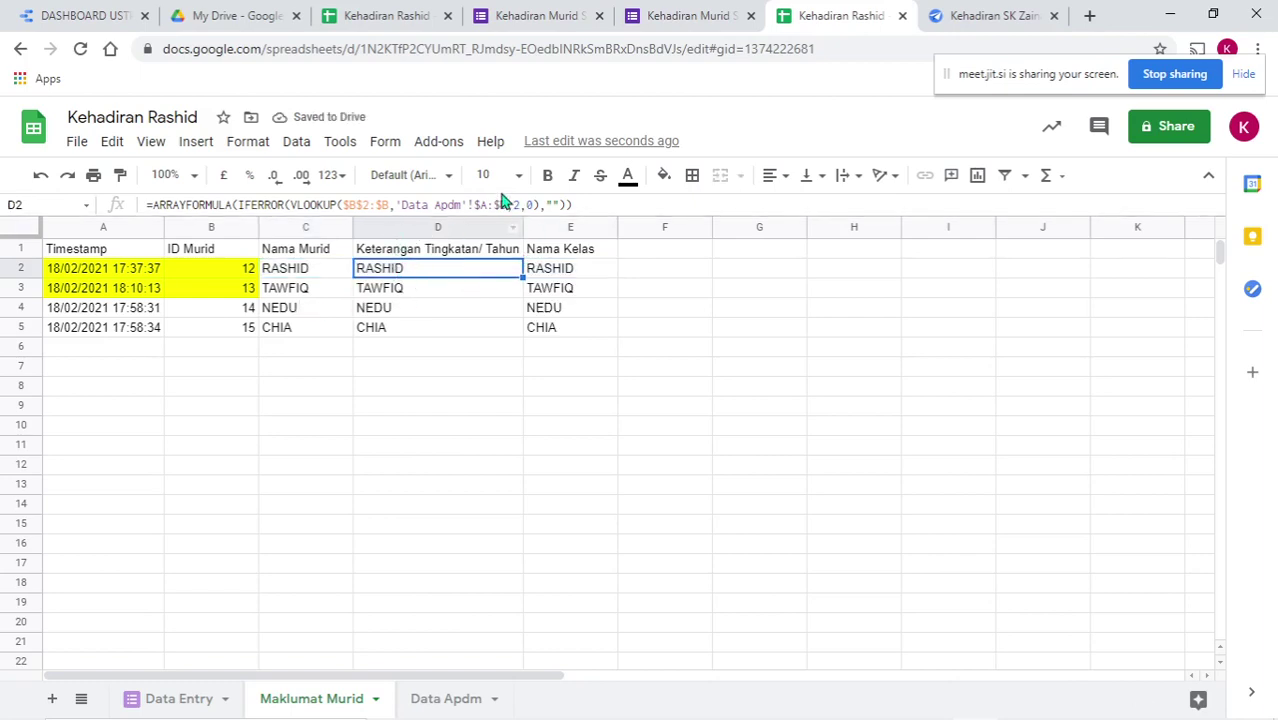
click(519, 206)
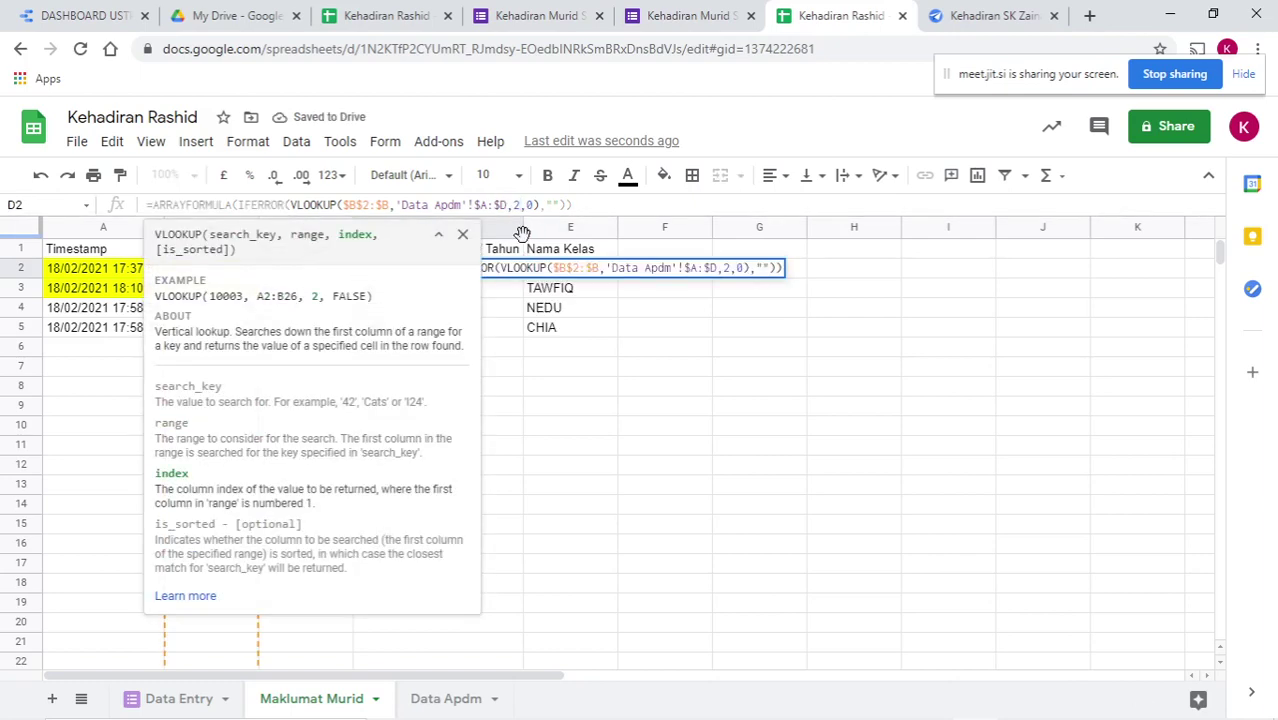
key(Return)
- Set the VLOOKUP index in cell E2 to 4 so Nama Kelas is taken from the class column of Data Apdm
click(557, 272)
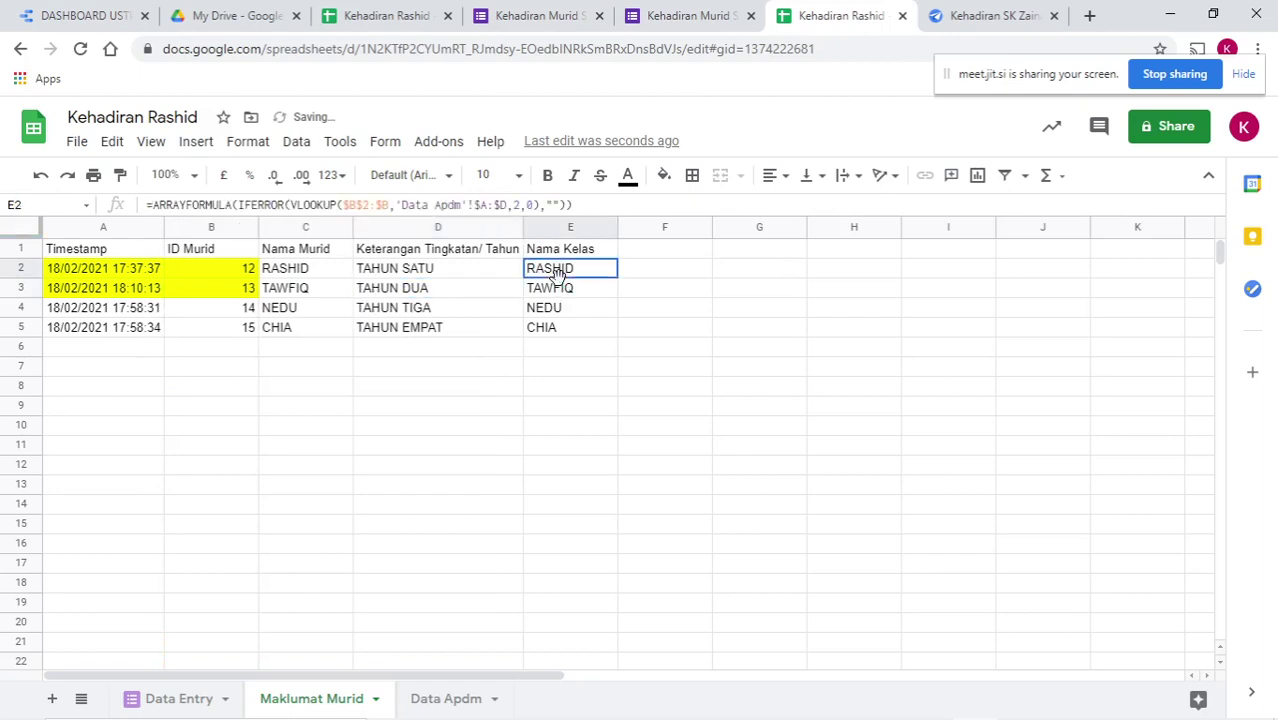
click(517, 205)
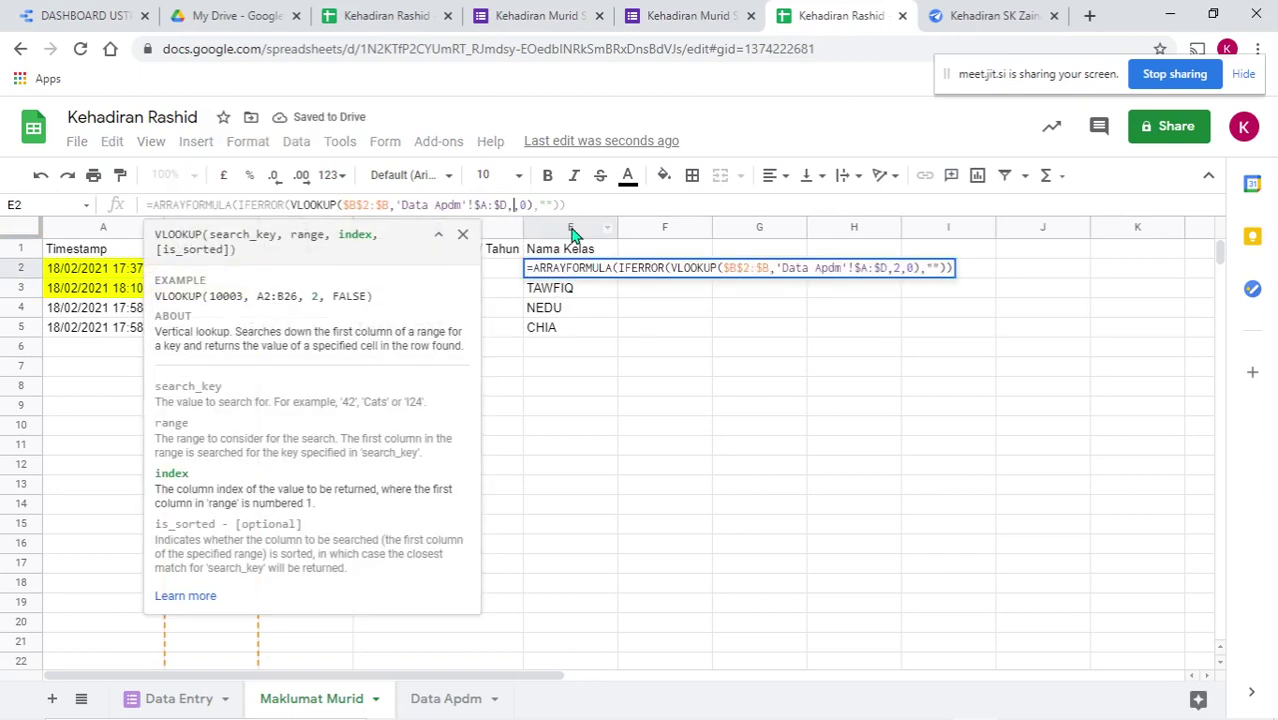
text(3)
key(Return)
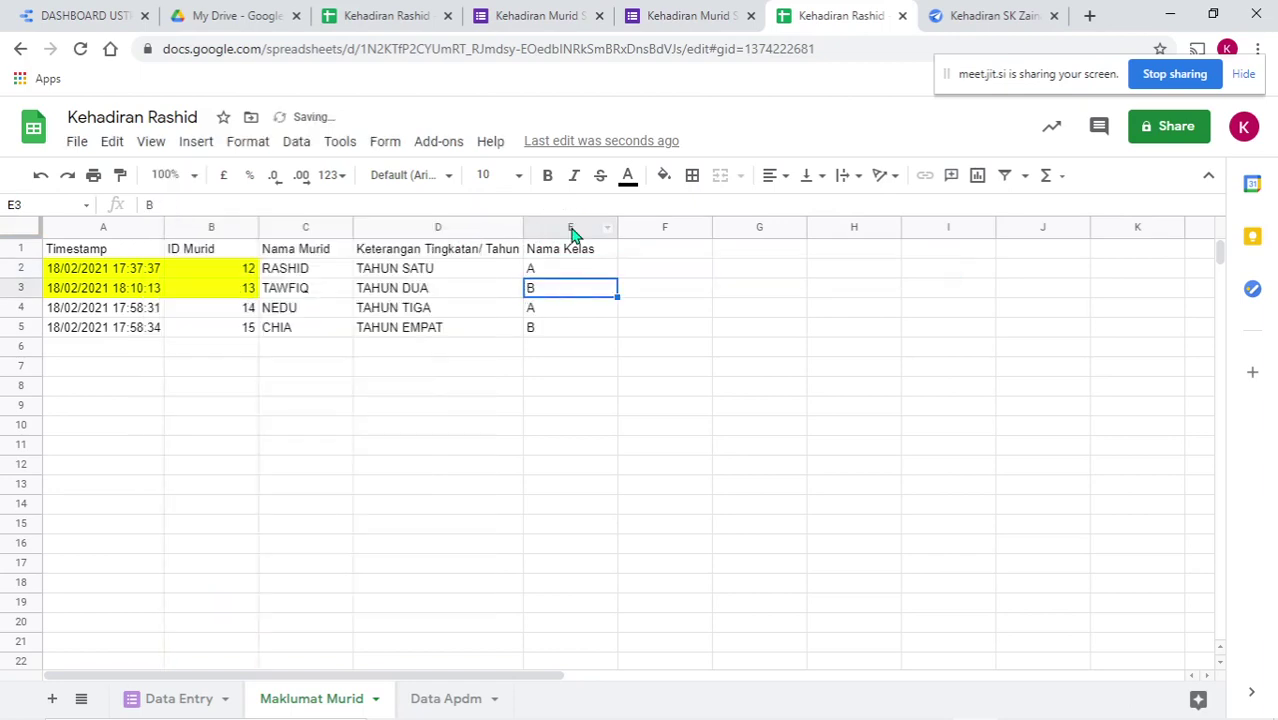
- Open the Data Apdm sheet to review the student reference columns, selecting empty cell E6 beside the table
click(444, 700)
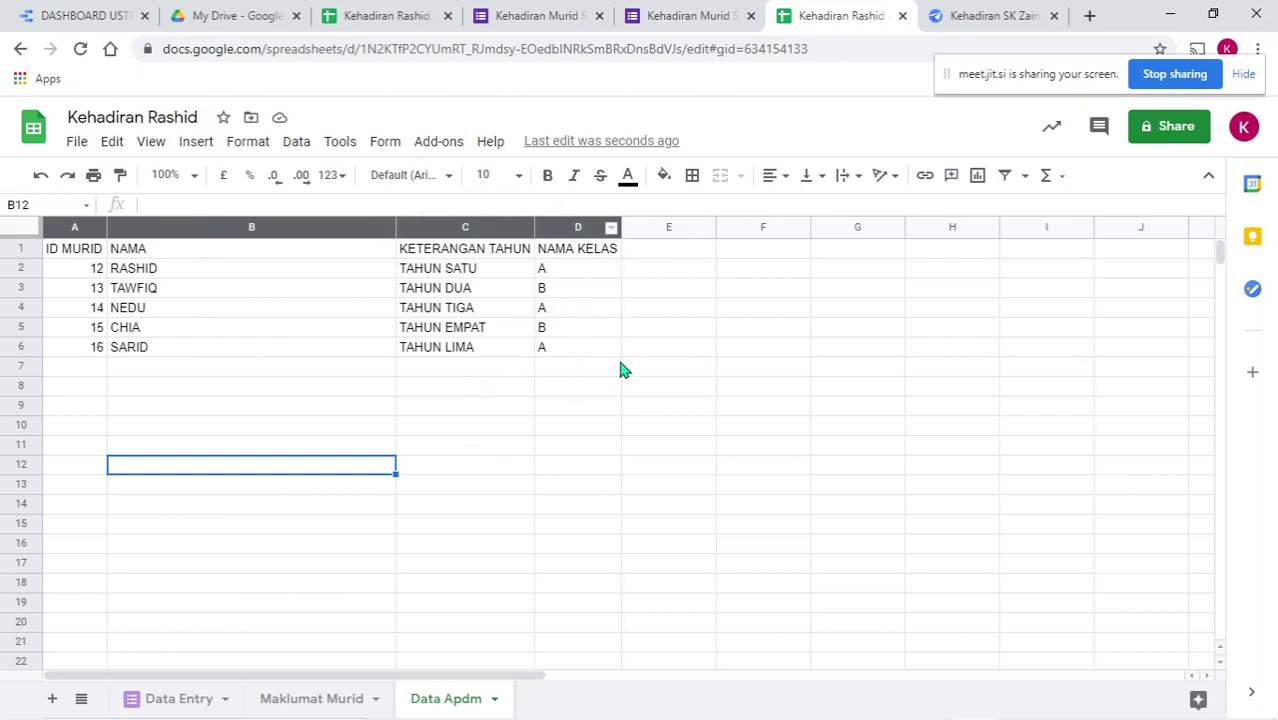
click(668, 352)
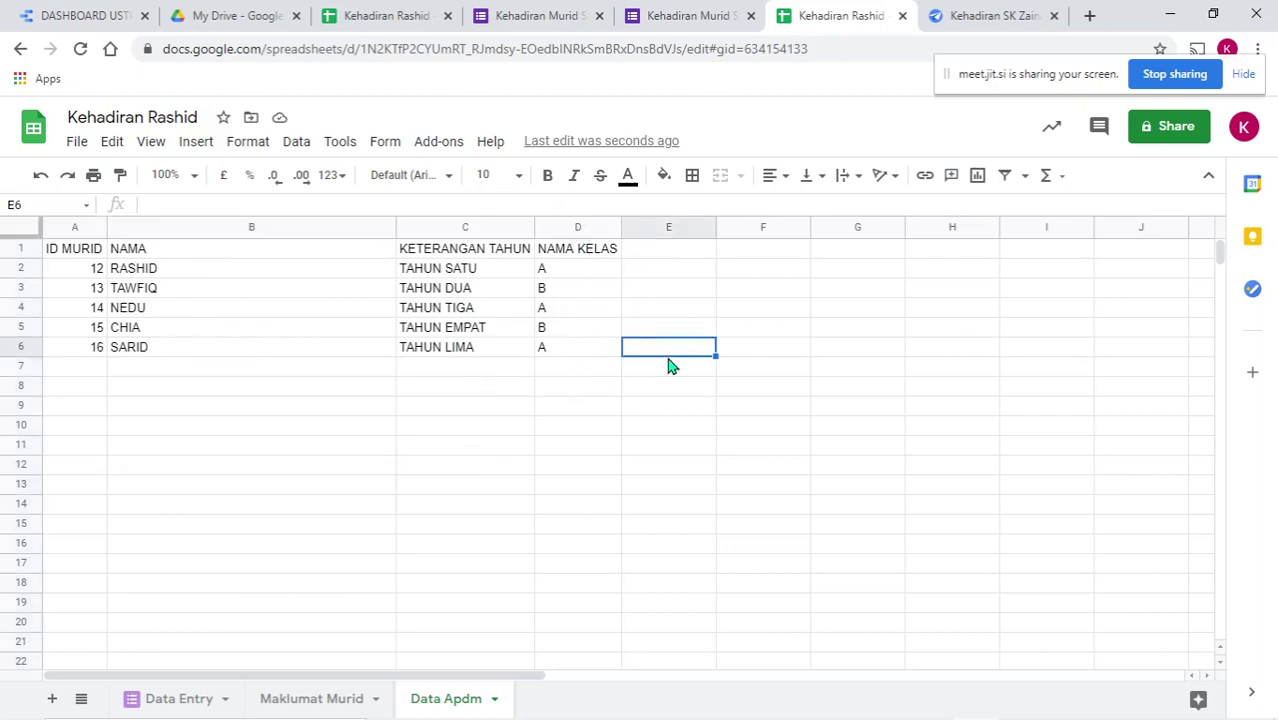